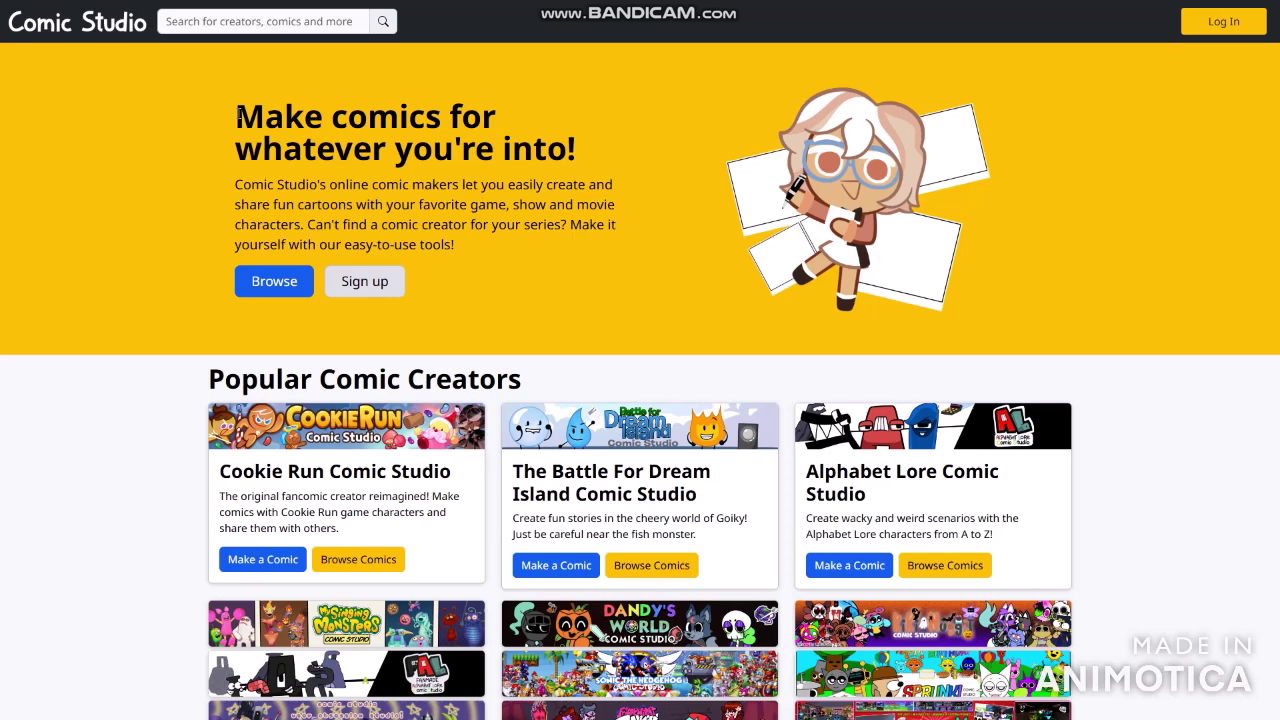
{"action": "left_click", "coordinate": [572, 150]}
{"action": "left_click_drag", "start_coordinate": [576, 150], "coordinate": [236, 114]}
{"action": "left_click", "coordinate": [182, 125]}
Search the site for "Windows" and show the matching studios.
{"action": "left_click", "coordinate": [207, 24]}
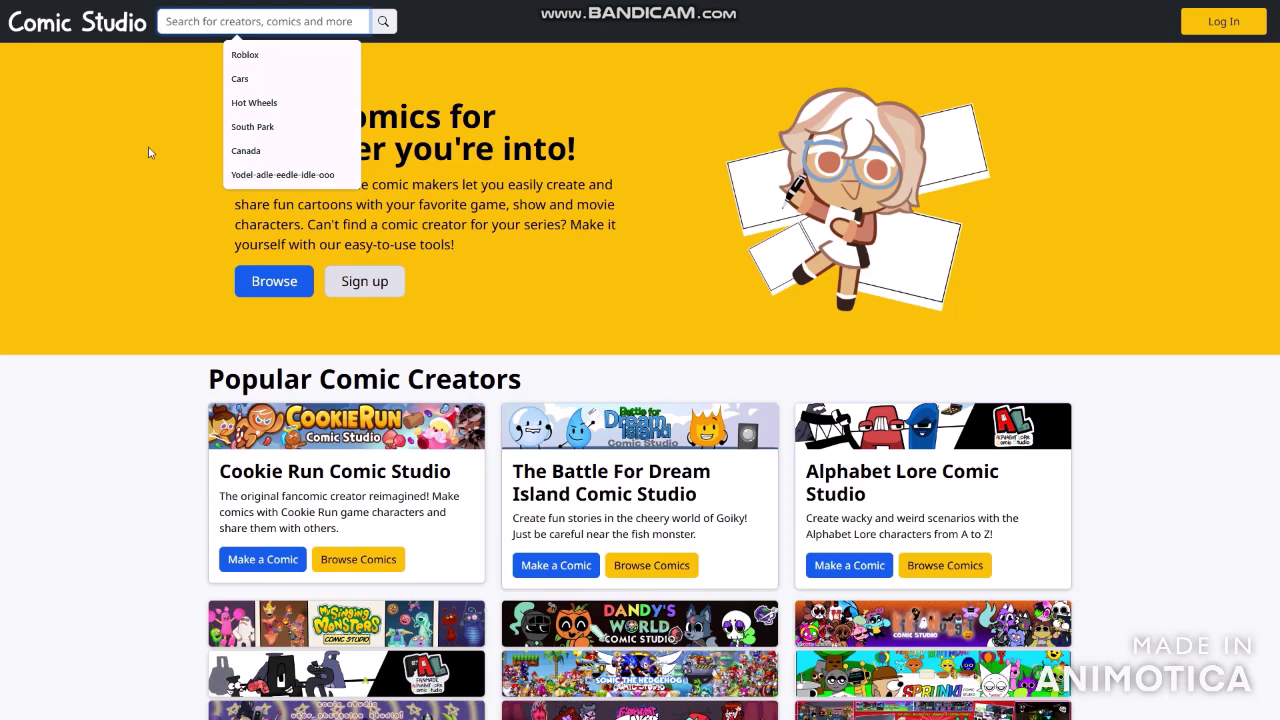
{"action": "type", "text": "Windows"}
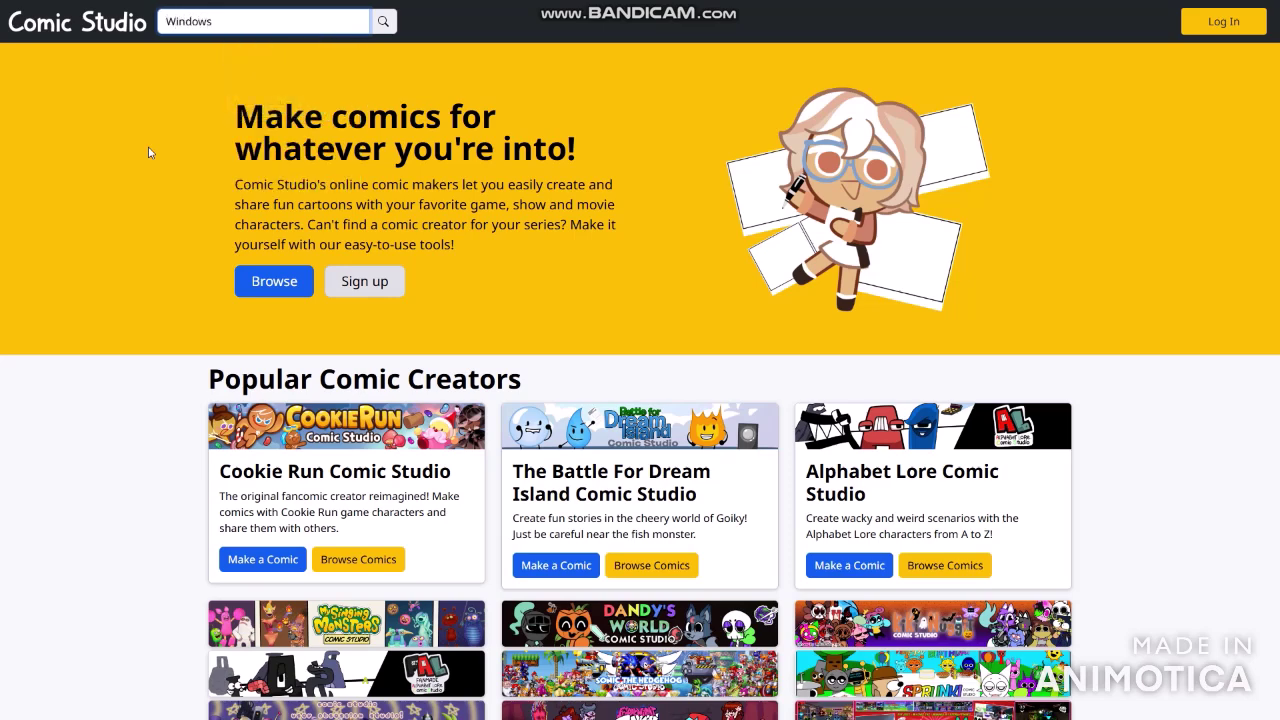
{"action": "key", "text": "Return"}
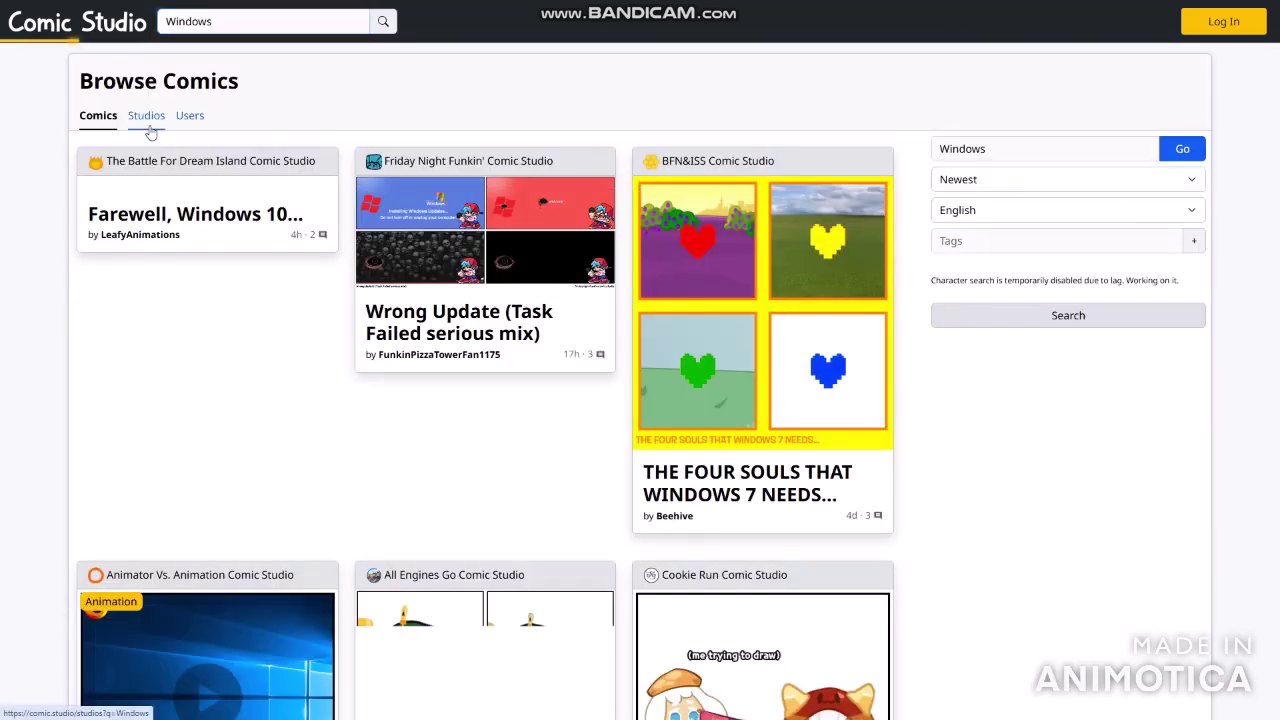
{"action": "left_click", "coordinate": [147, 126]}
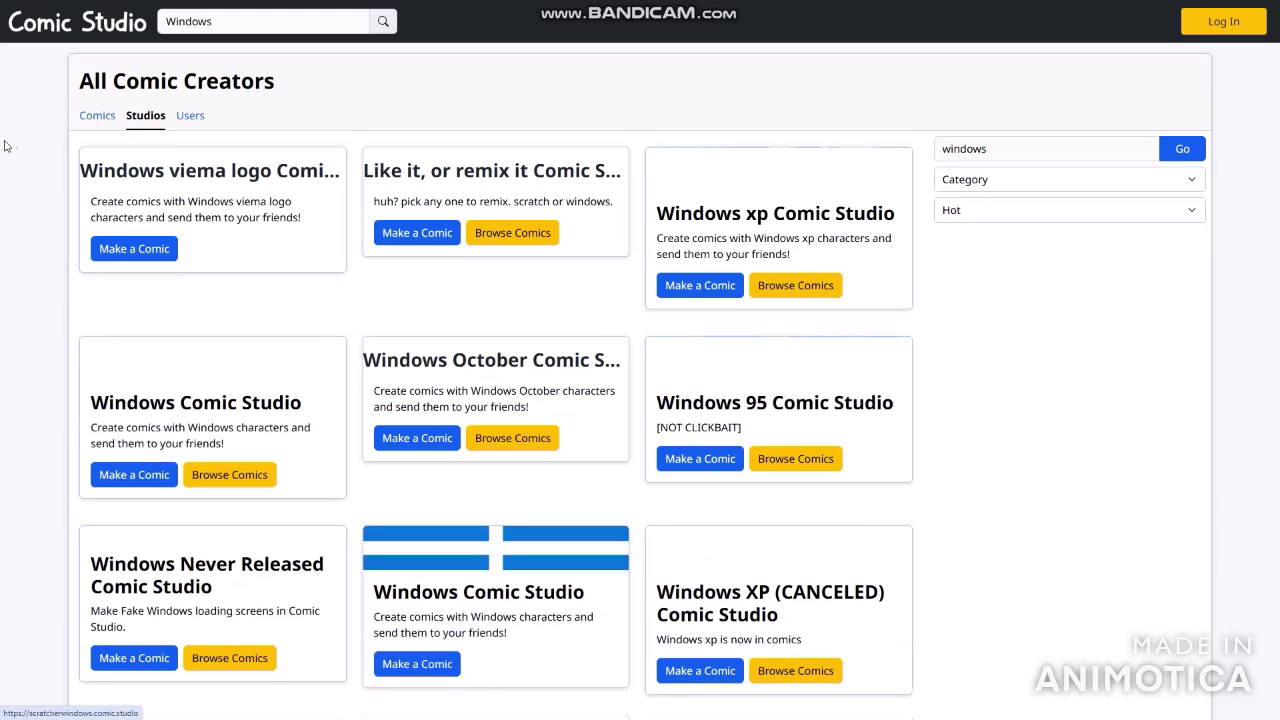
{"action": "left_click", "coordinate": [98, 128]}
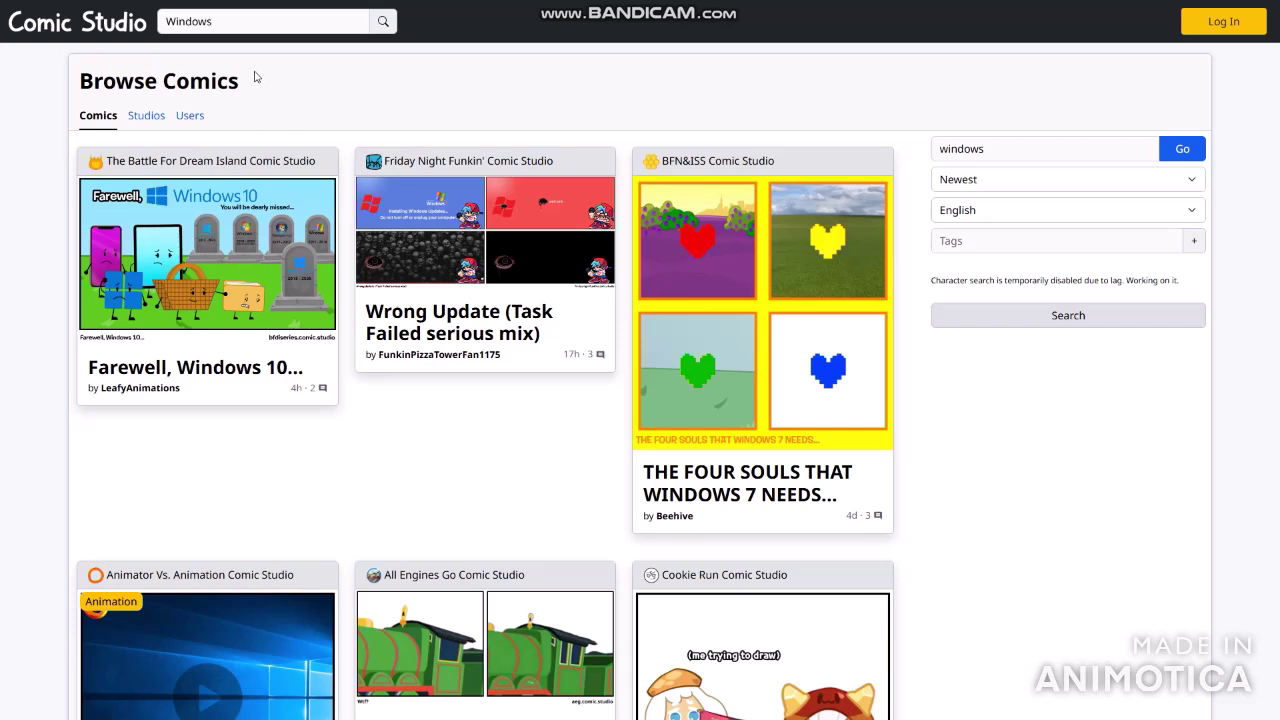
{"action": "left_click", "coordinate": [140, 118]}
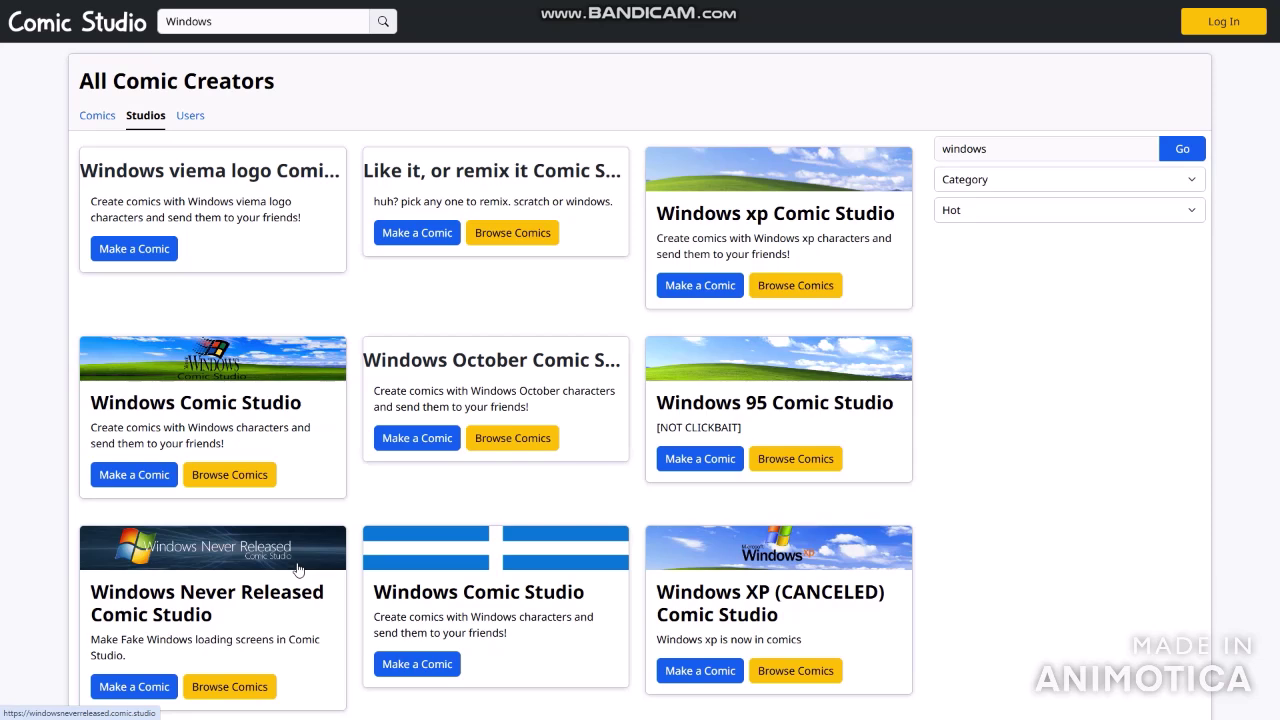
Look through the first page of Windows studios and go on to the second page.
{"action": "scroll", "coordinate": [297, 569], "scroll_direction": "down", "scroll_amount": 2}
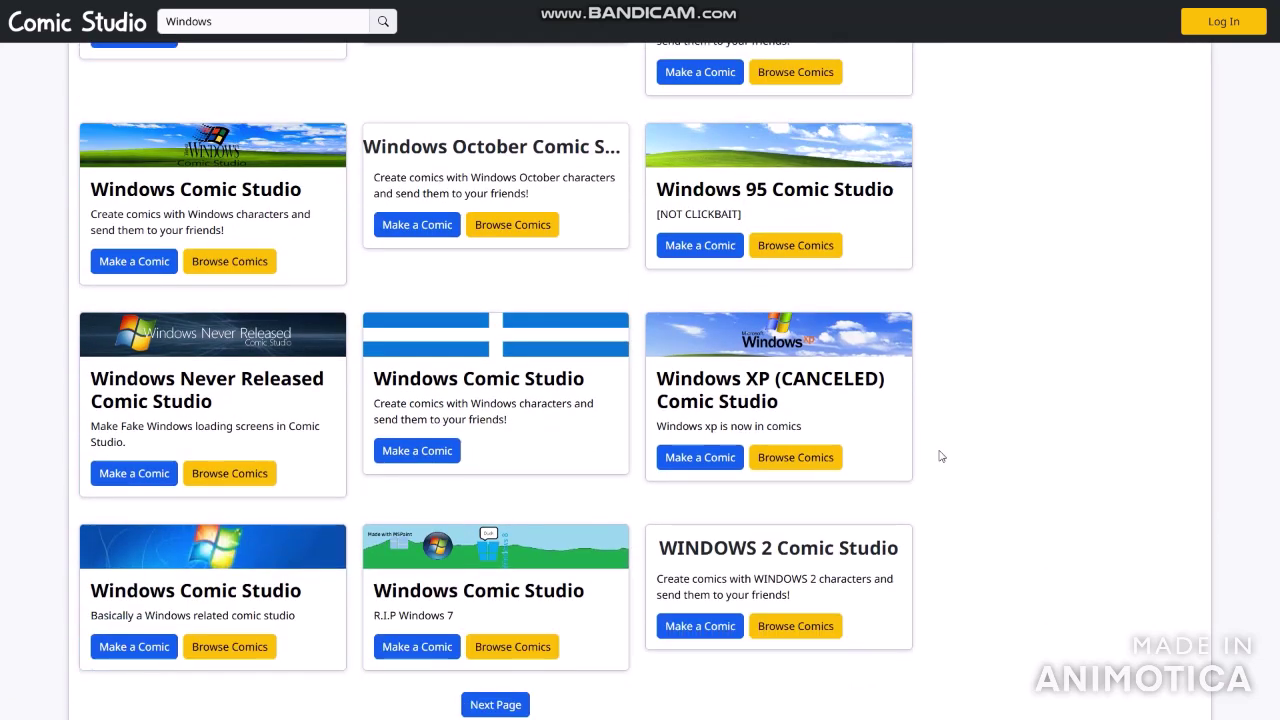
{"action": "scroll", "coordinate": [943, 452], "scroll_direction": "down", "scroll_amount": 2}
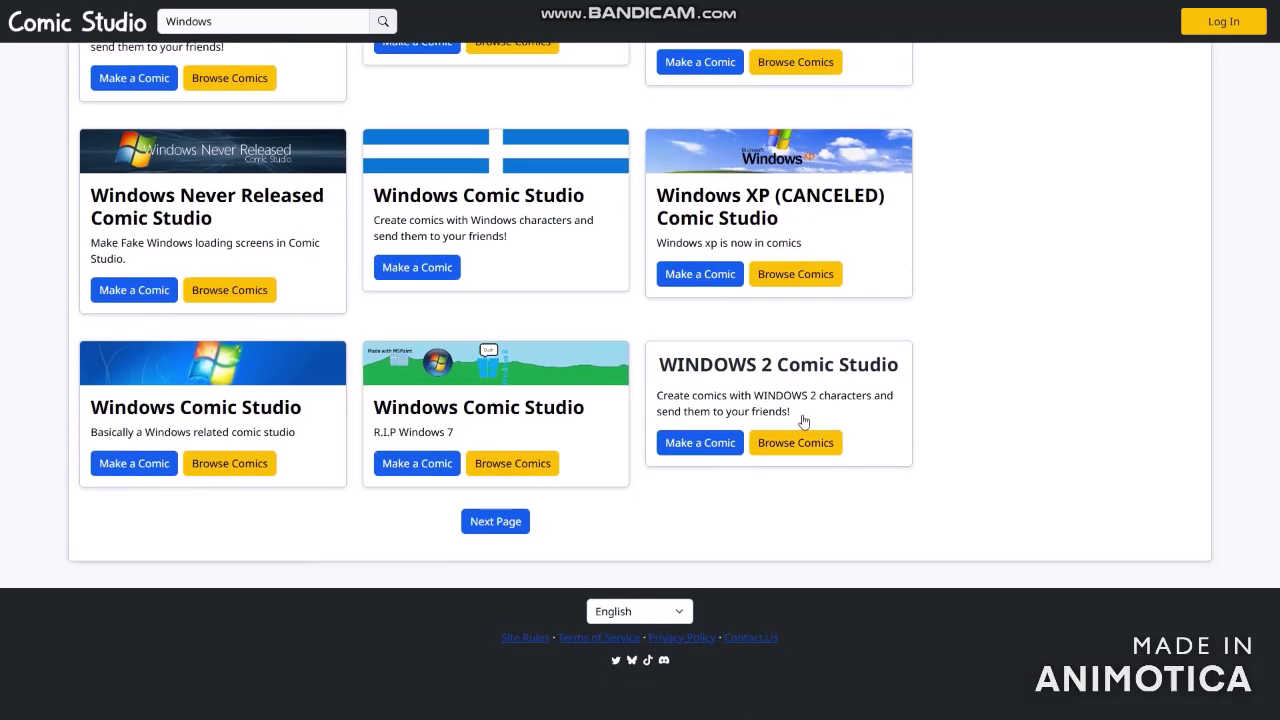
{"action": "scroll", "coordinate": [780, 418], "scroll_direction": "up", "scroll_amount": 2}
{"action": "scroll", "coordinate": [748, 415], "scroll_direction": "up", "scroll_amount": 2}
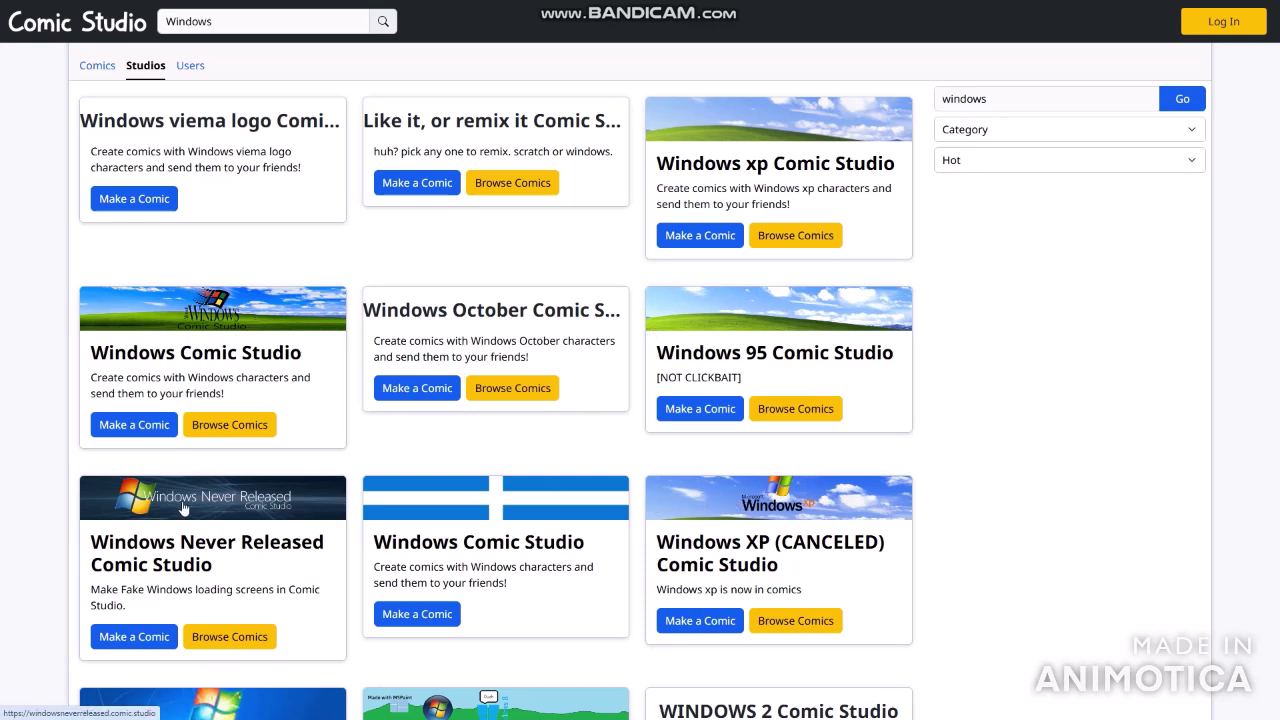
{"action": "scroll", "coordinate": [357, 563], "scroll_direction": "down", "scroll_amount": 2}
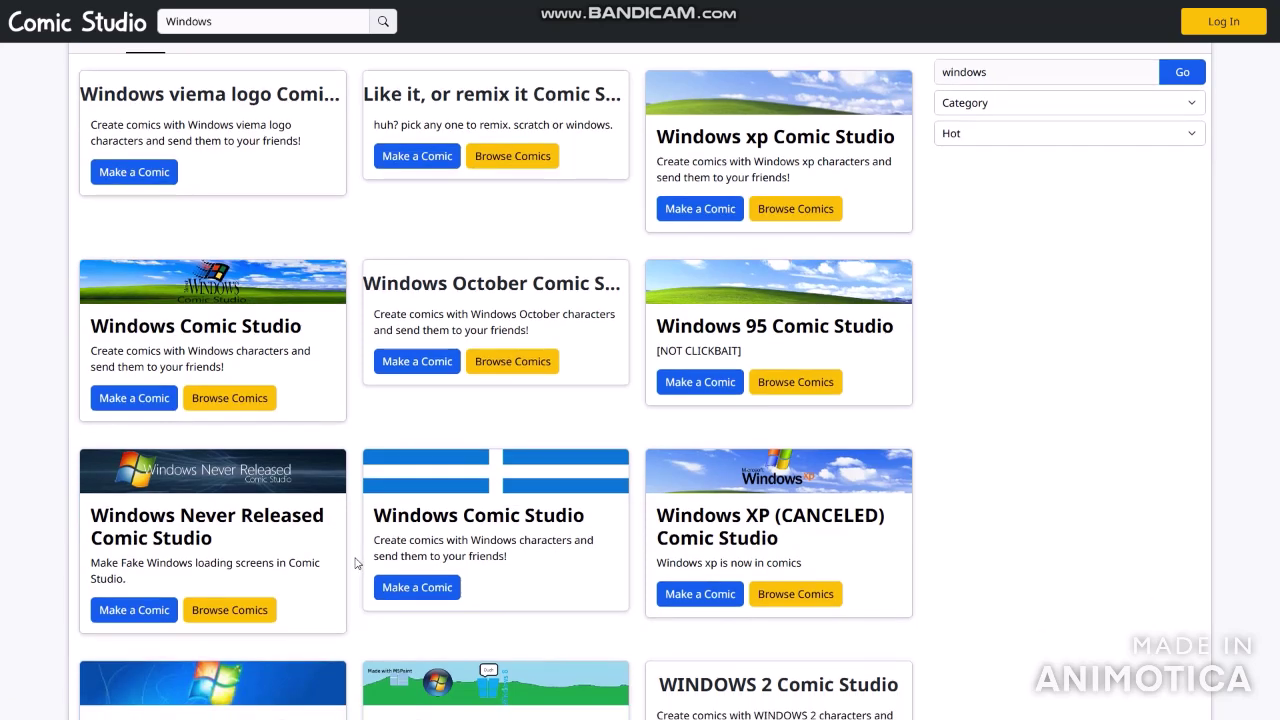
{"action": "scroll", "coordinate": [357, 563], "scroll_direction": "down", "scroll_amount": 2}
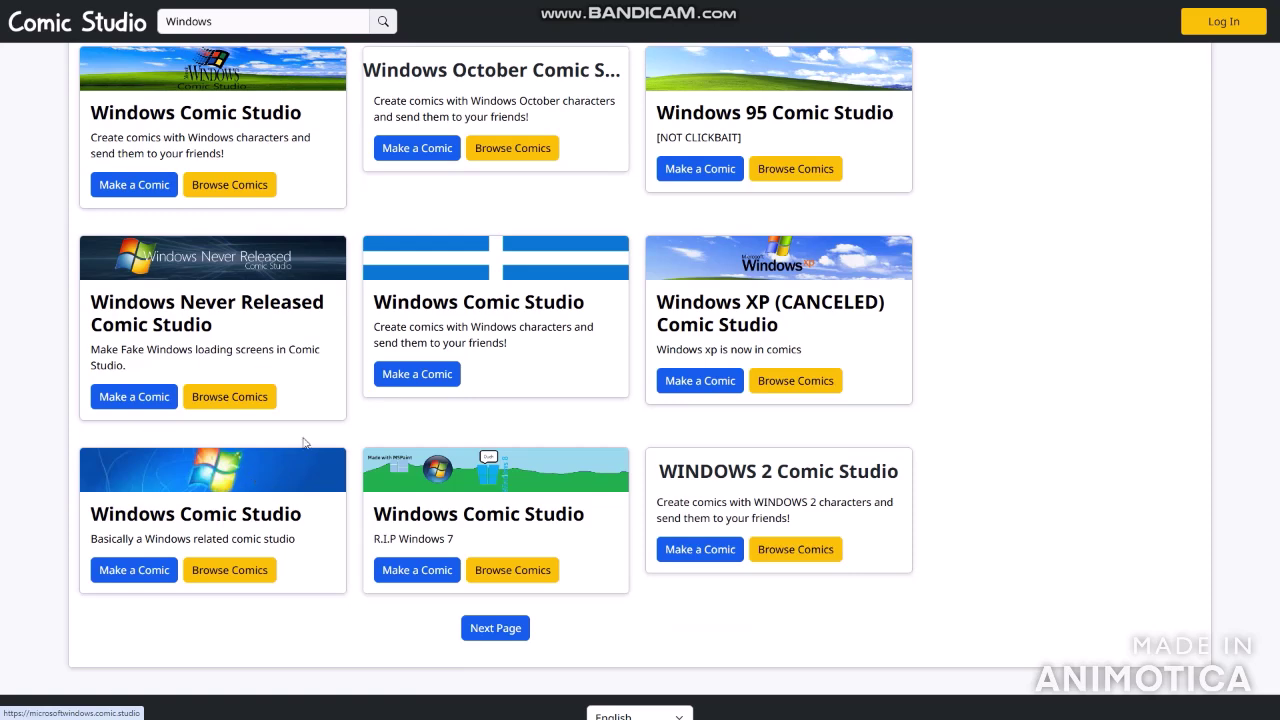
{"action": "left_click", "coordinate": [483, 630]}
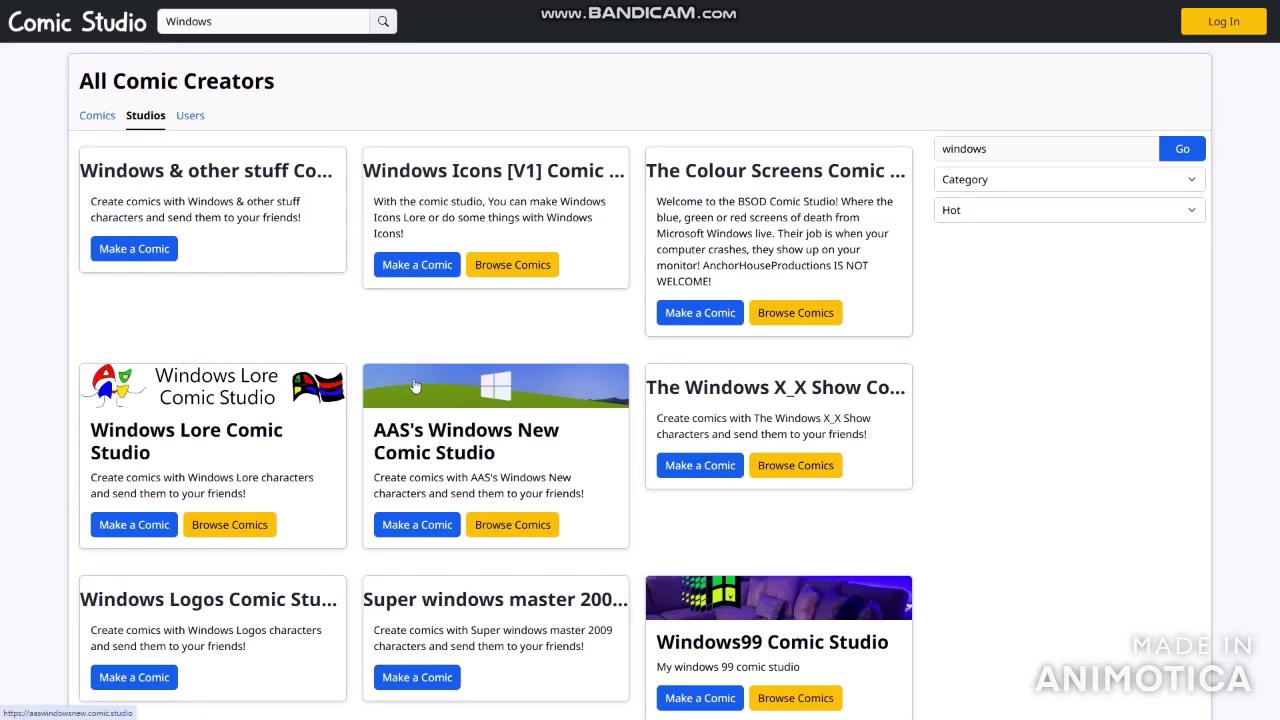
Look through the studios on the second, third and fourth pages of the results.
{"action": "scroll", "coordinate": [413, 378], "scroll_direction": "down", "scroll_amount": 5}
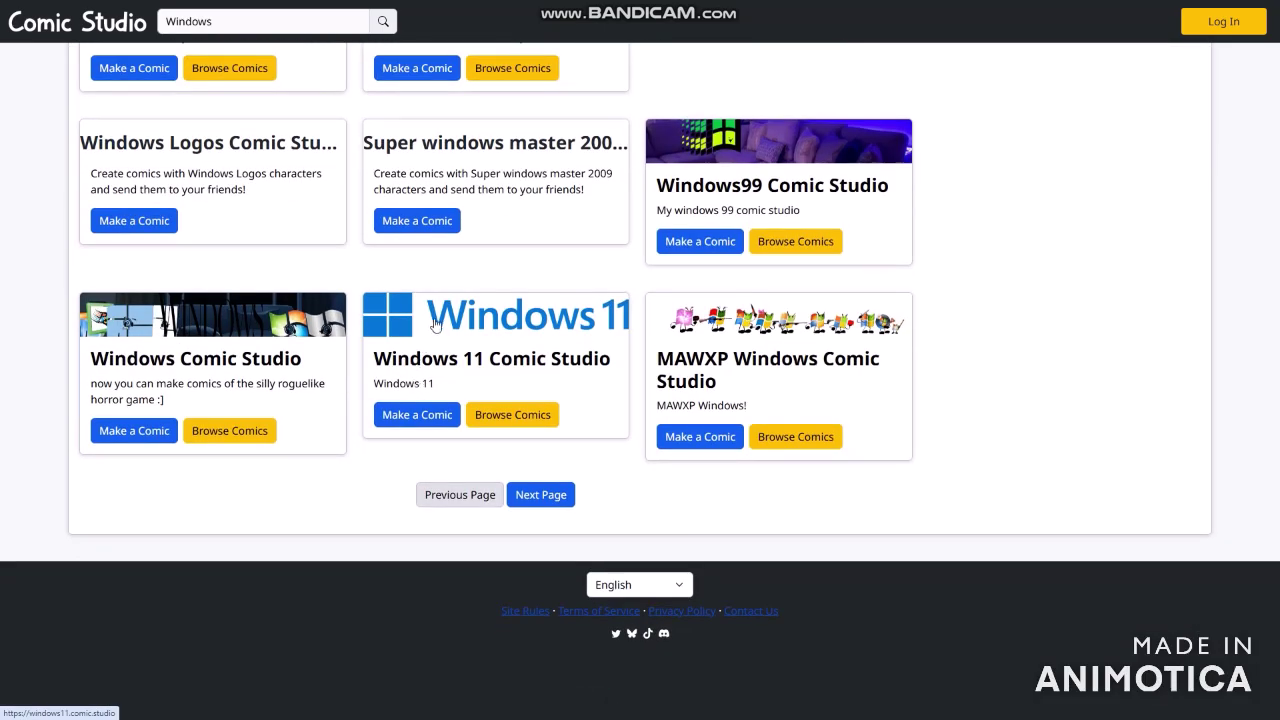
{"action": "left_click", "coordinate": [517, 494]}
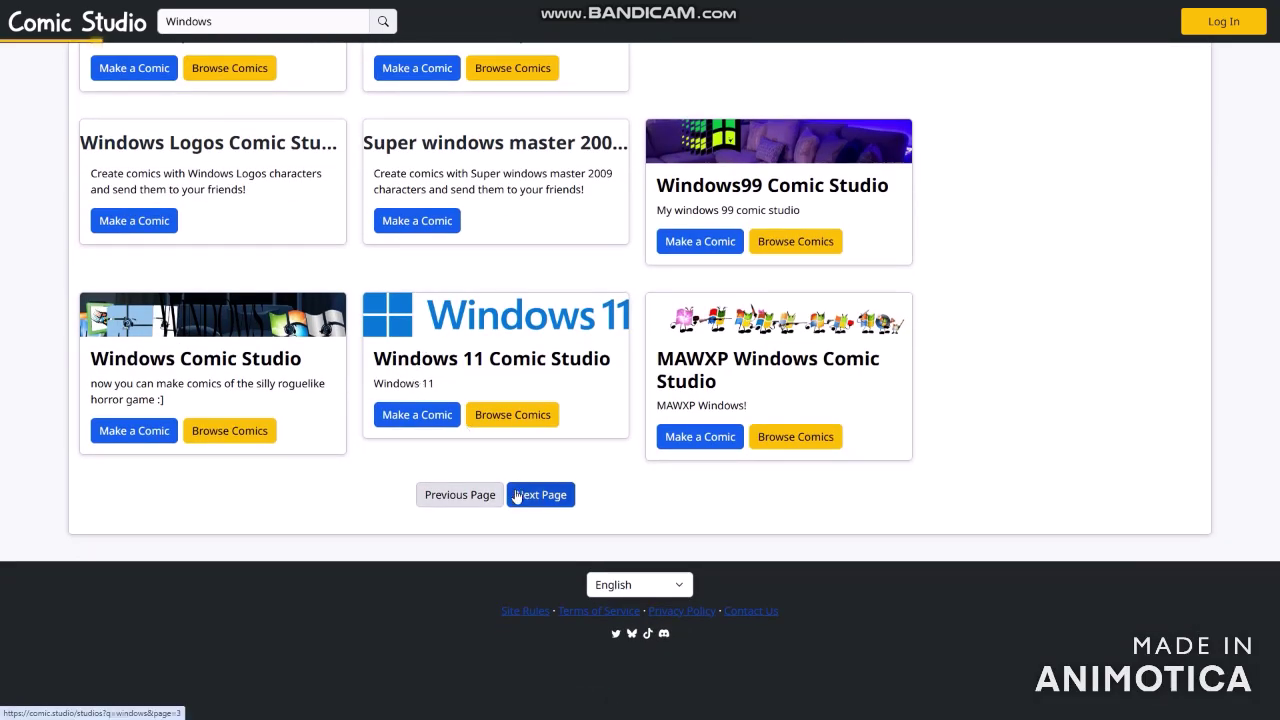
{"action": "scroll", "coordinate": [517, 497], "scroll_direction": "up", "scroll_amount": 1}
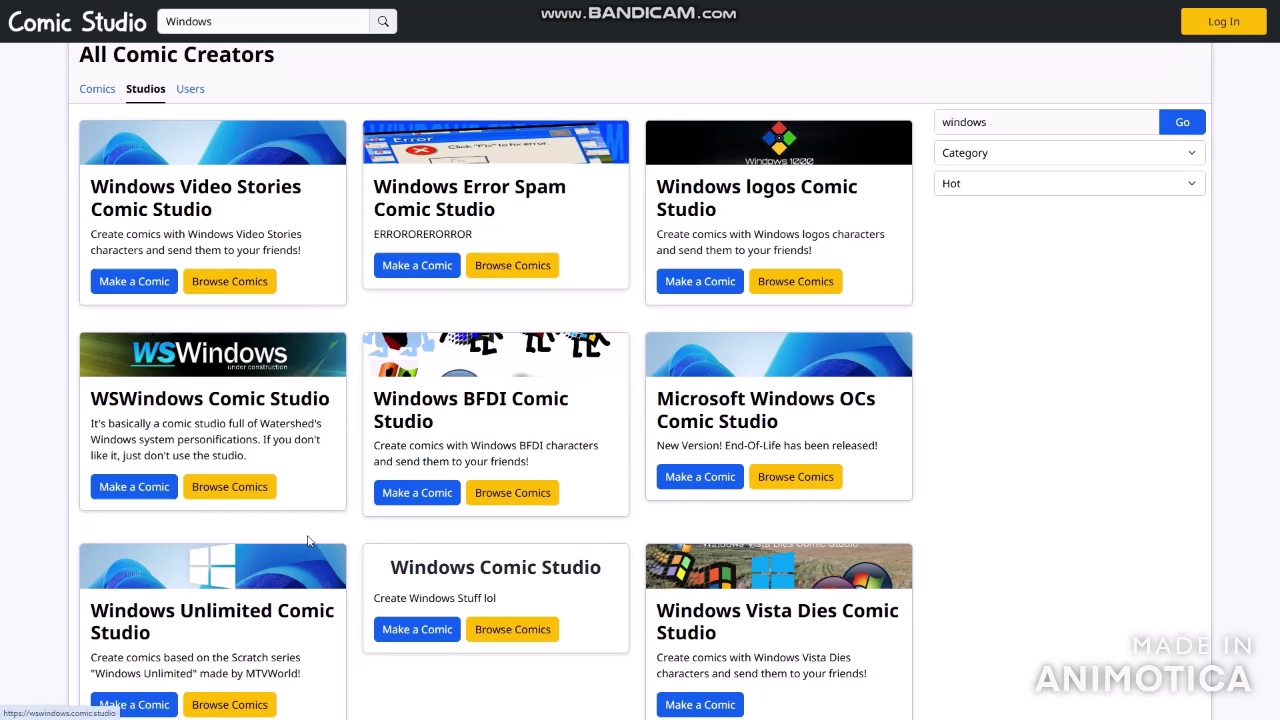
{"action": "scroll", "coordinate": [293, 586], "scroll_direction": "down", "scroll_amount": 5}
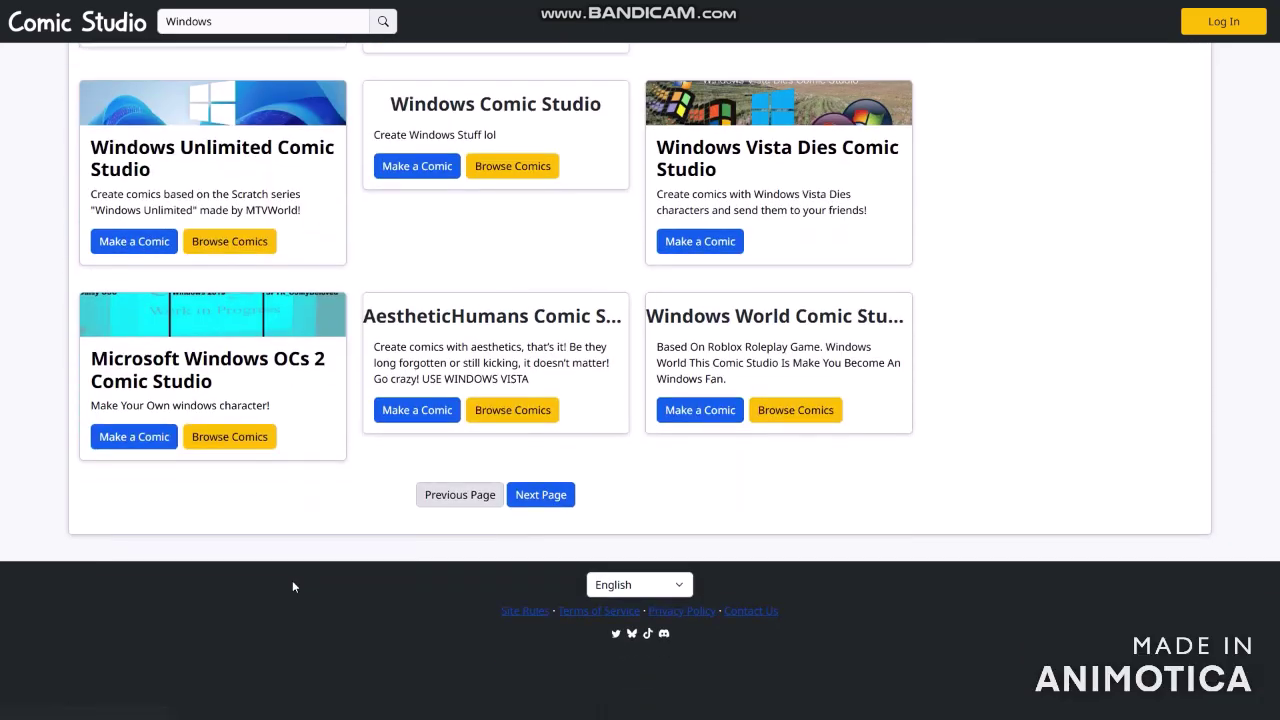
{"action": "left_click", "coordinate": [565, 505]}
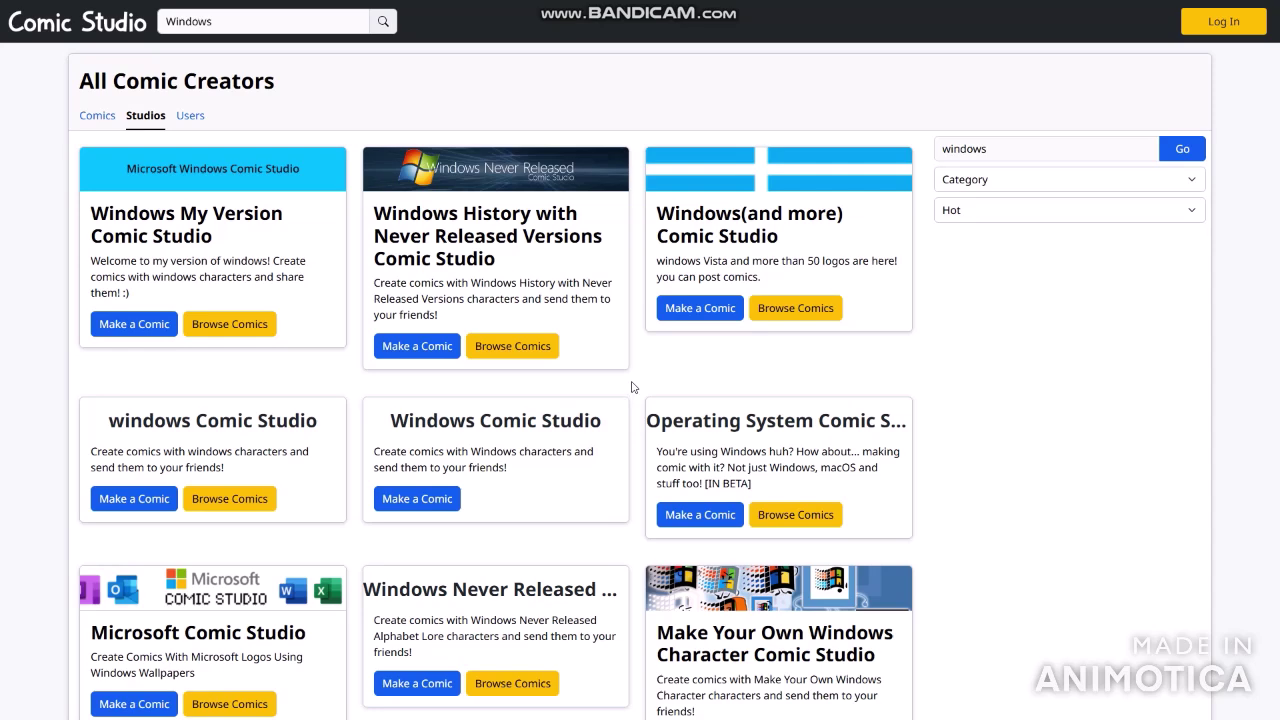
{"action": "scroll", "coordinate": [632, 387], "scroll_direction": "down", "scroll_amount": 3}
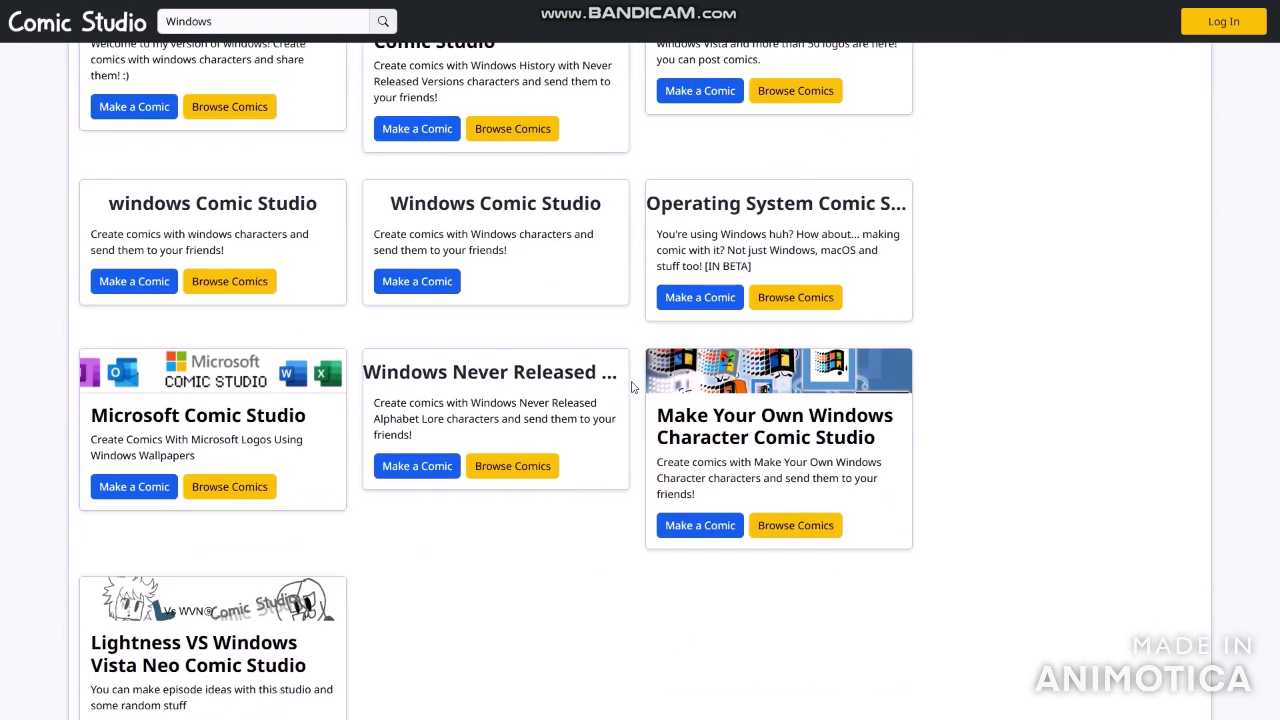
{"action": "scroll", "coordinate": [632, 387], "scroll_direction": "up", "scroll_amount": 3}
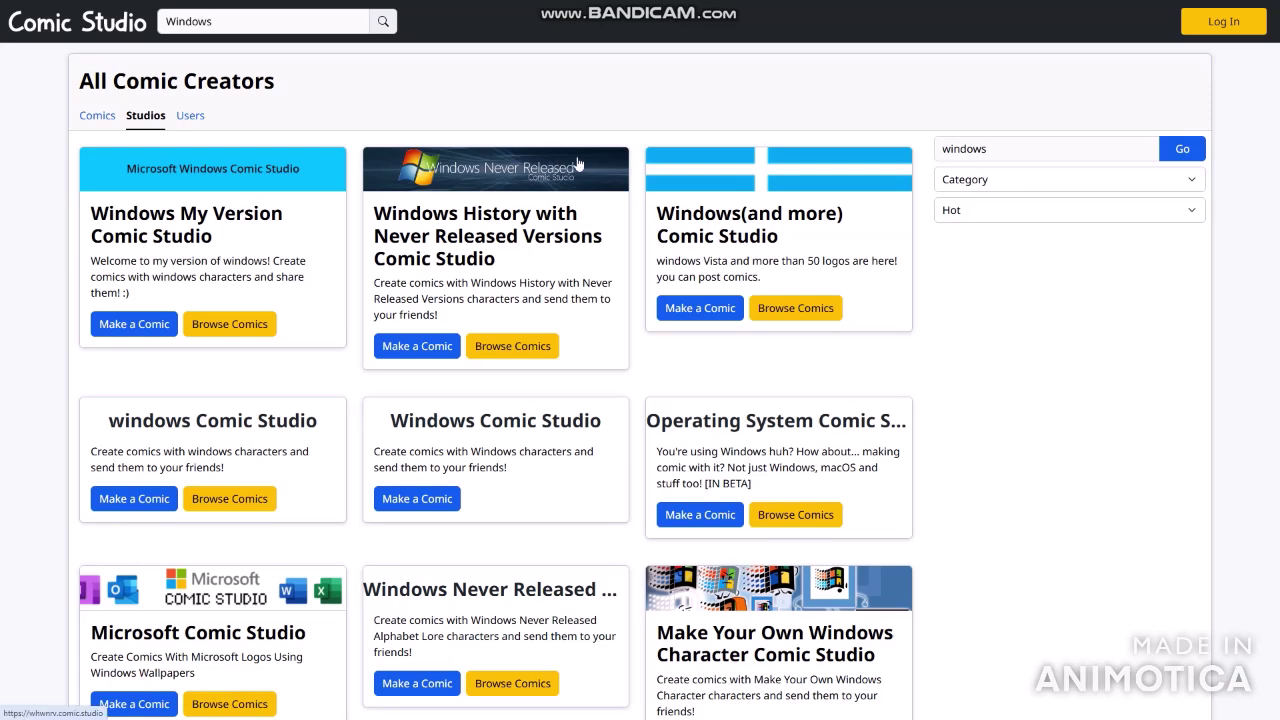
Rerun the "windows" studio search, open the Windows Never Released Comic Studio and view its logo sprites.
{"action": "left_click", "coordinate": [1182, 150]}
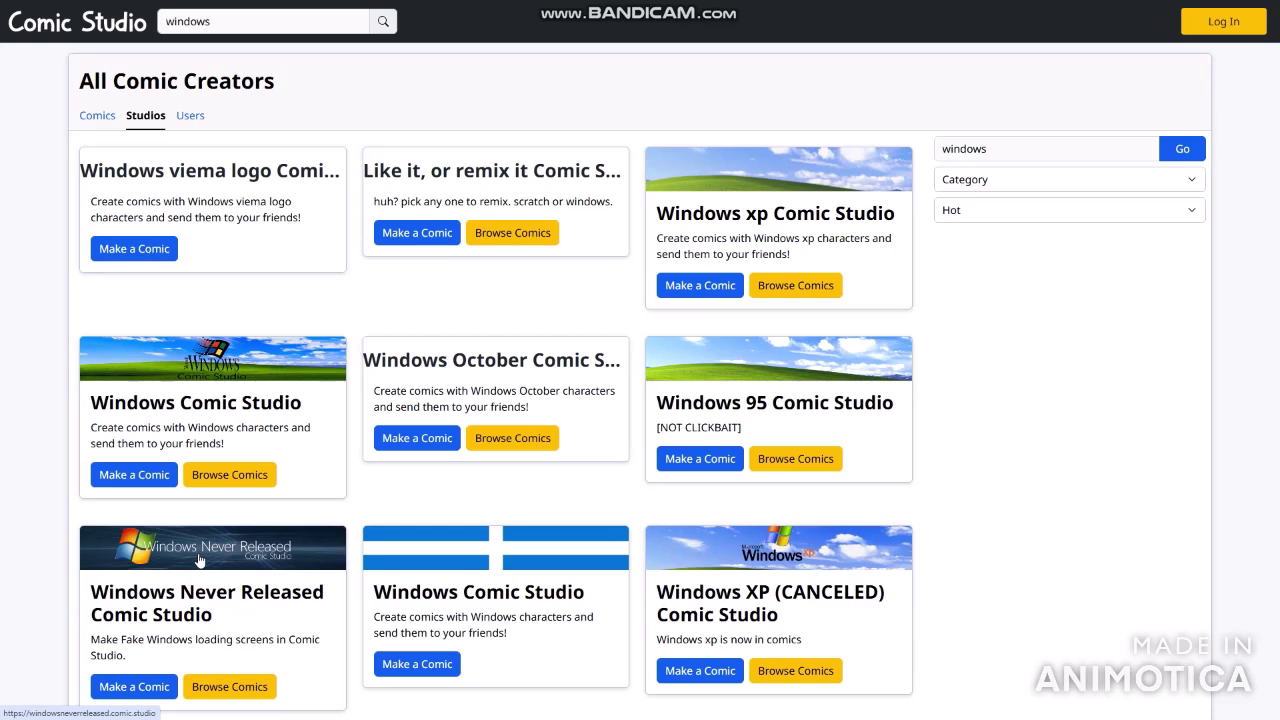
{"action": "left_click", "coordinate": [198, 553]}
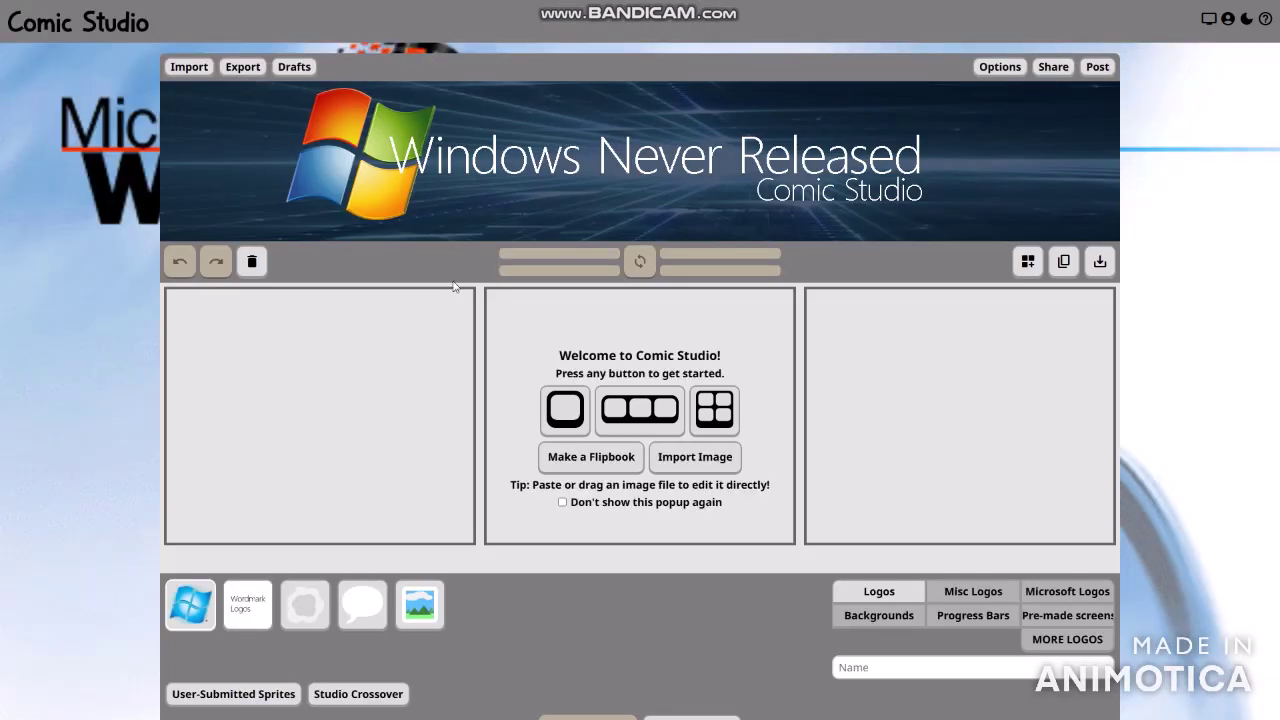
{"action": "scroll", "coordinate": [451, 285], "scroll_direction": "down", "scroll_amount": 3}
{"action": "scroll", "coordinate": [453, 286], "scroll_direction": "down", "scroll_amount": 2}
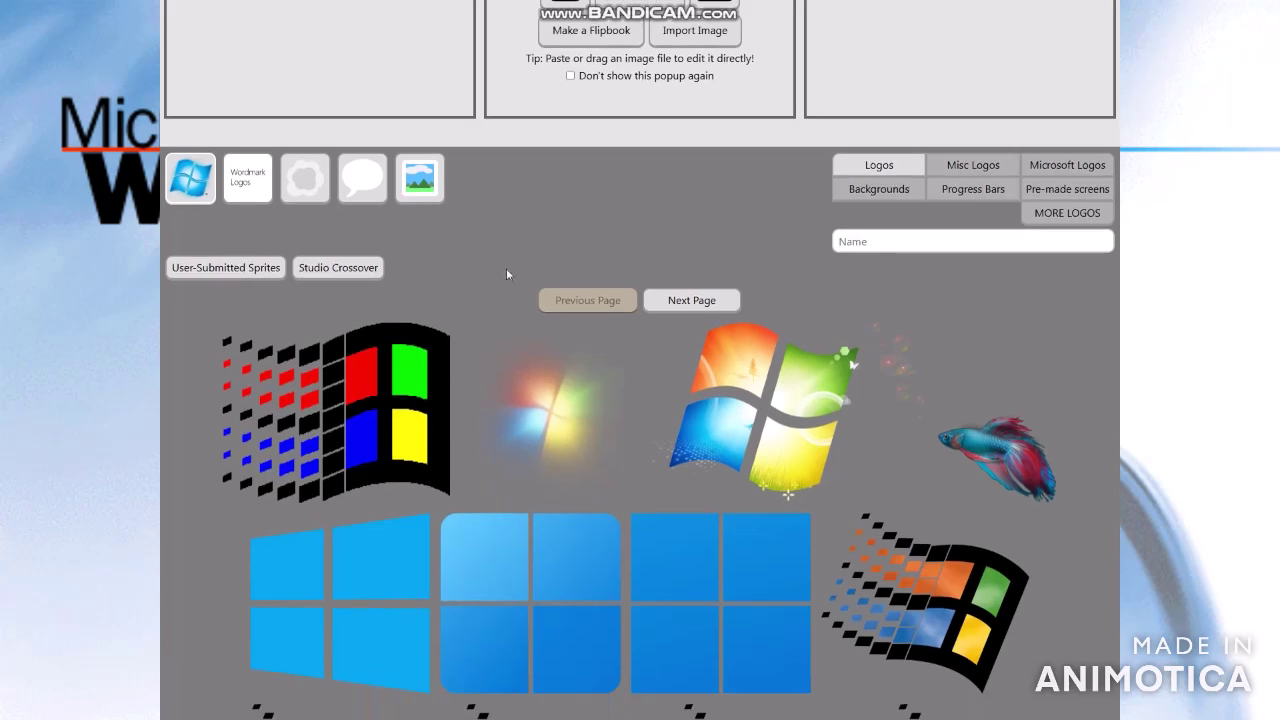
{"action": "scroll", "coordinate": [498, 270], "scroll_direction": "up", "scroll_amount": 5}
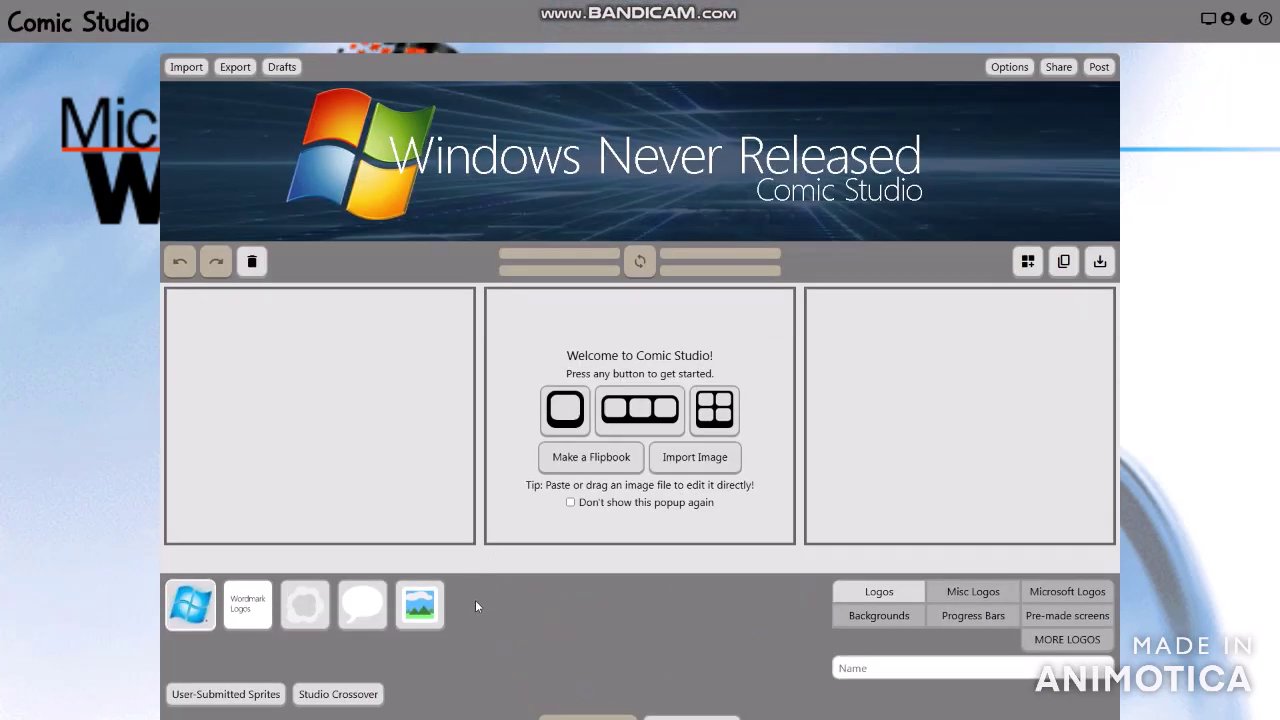
Examine the studio's backgrounds and highlight the maintainers' note about the studio below them.
{"action": "left_click", "coordinate": [420, 605]}
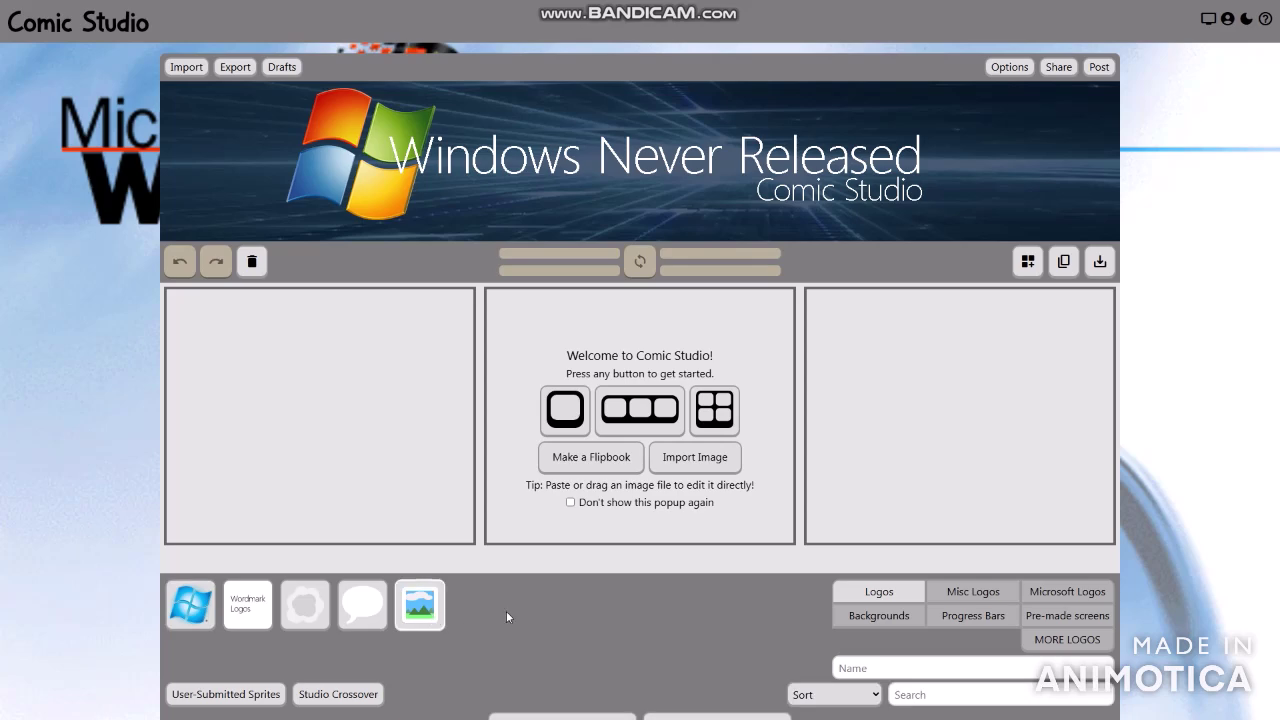
{"action": "scroll", "coordinate": [506, 611], "scroll_direction": "down", "scroll_amount": 1}
{"action": "scroll", "coordinate": [506, 611], "scroll_direction": "down", "scroll_amount": 8}
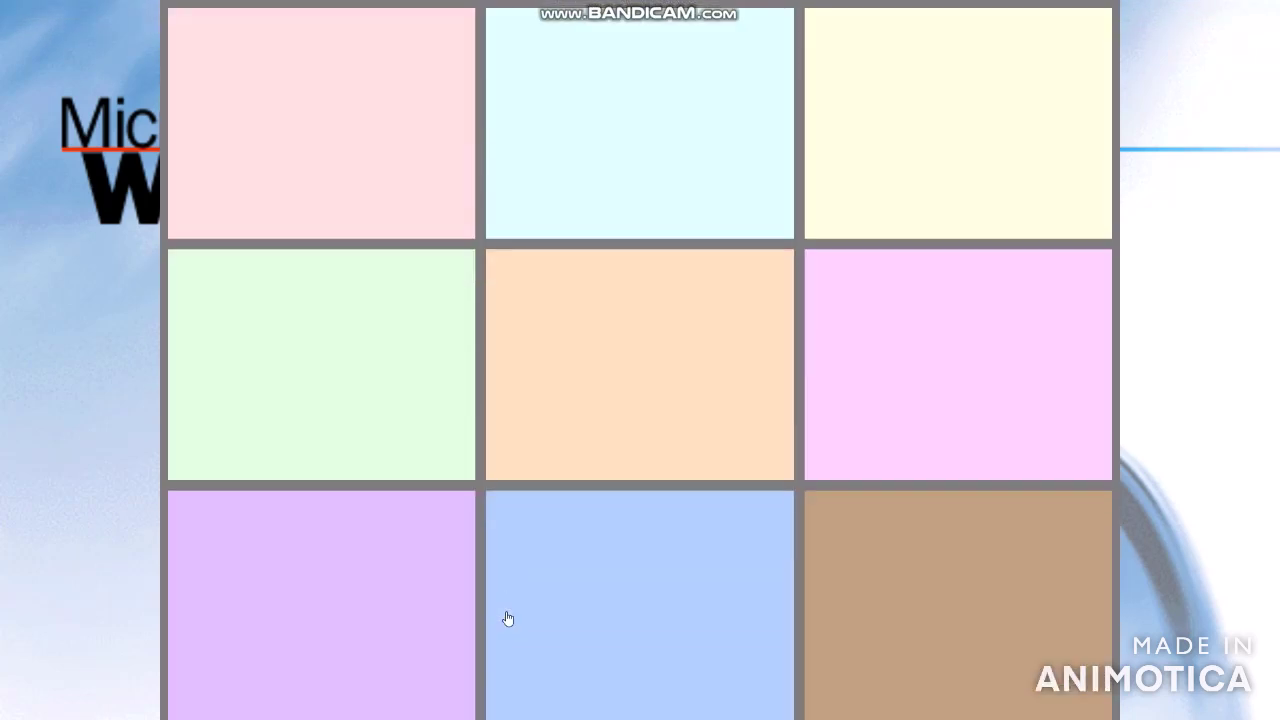
{"action": "scroll", "coordinate": [507, 618], "scroll_direction": "down", "scroll_amount": 6}
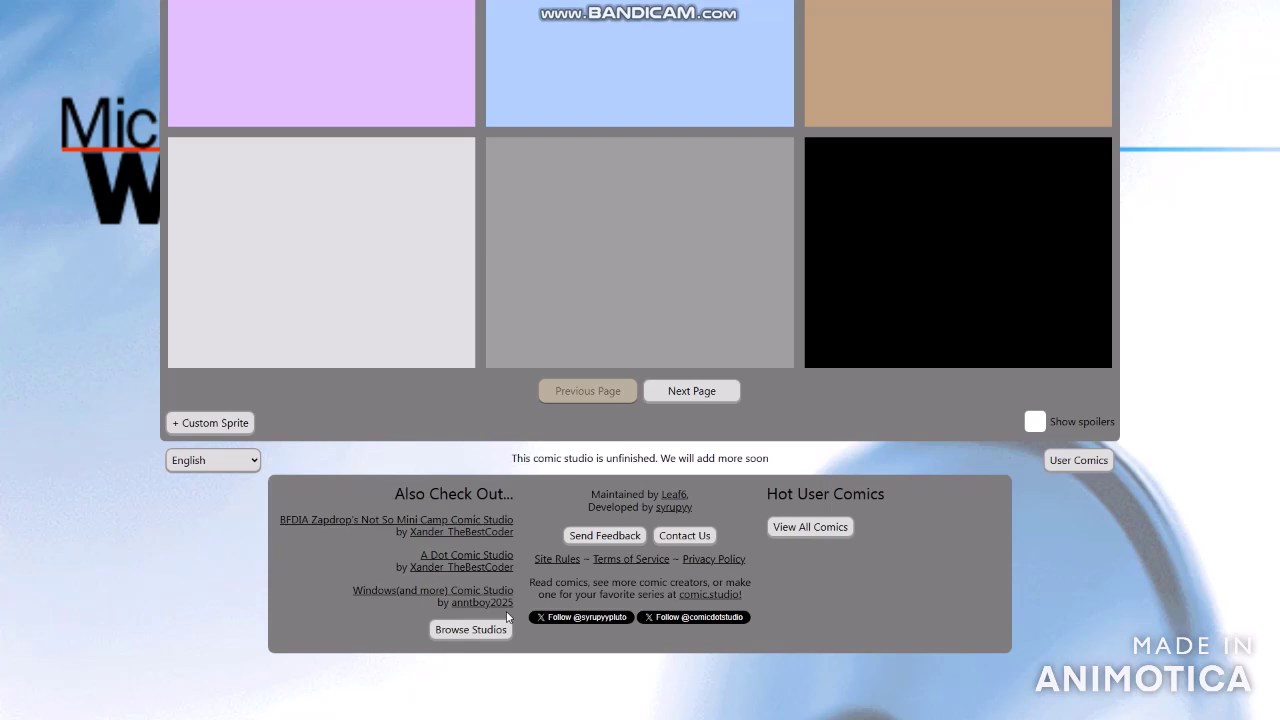
{"action": "left_click_drag", "start_coordinate": [502, 460], "coordinate": [805, 462]}
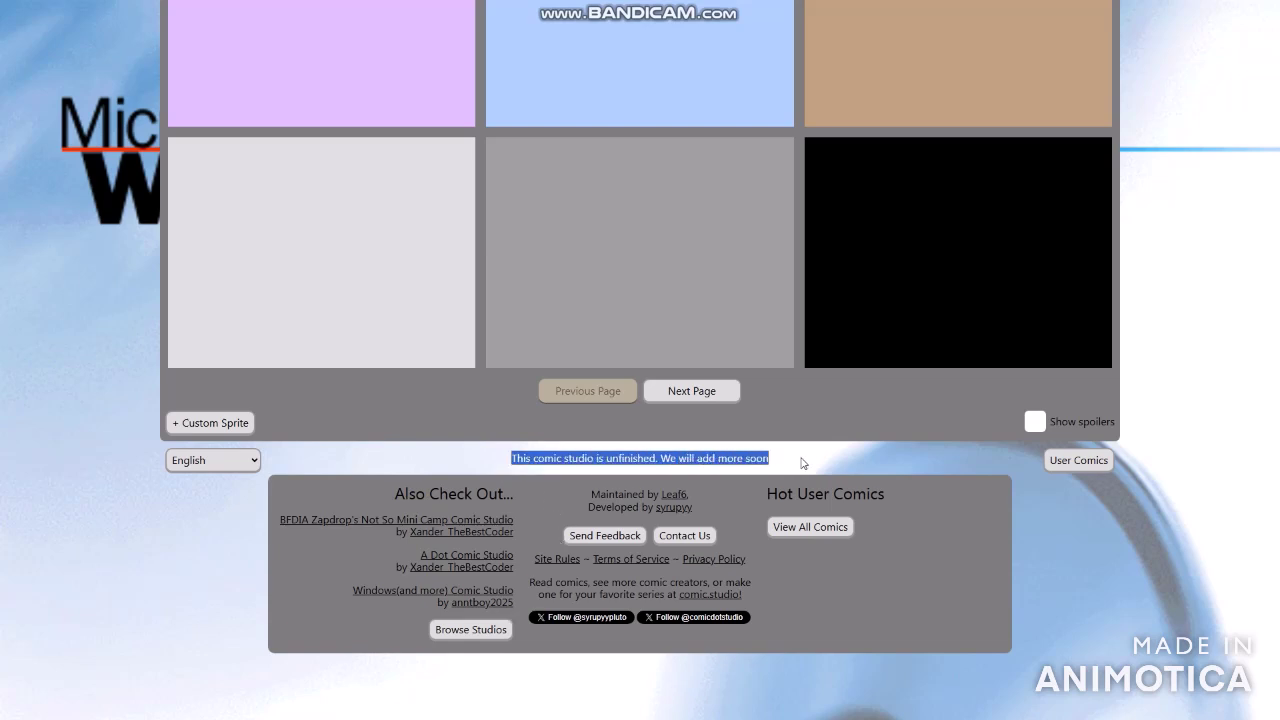
{"action": "left_click", "coordinate": [819, 462]}
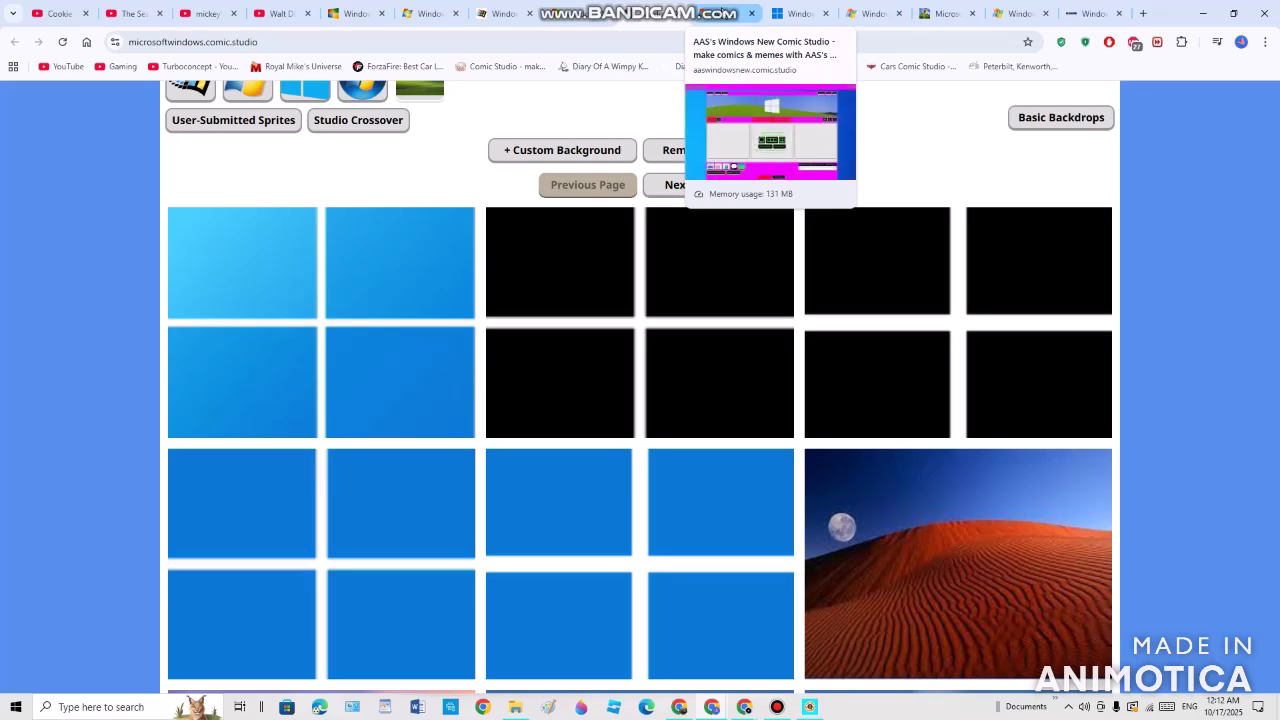
Switch to AAS's Windows New Comic Studio and view its characters, assets and backgrounds.
{"action": "left_click", "coordinate": [720, 13]}
{"action": "scroll", "coordinate": [420, 333], "scroll_direction": "down", "scroll_amount": 4}
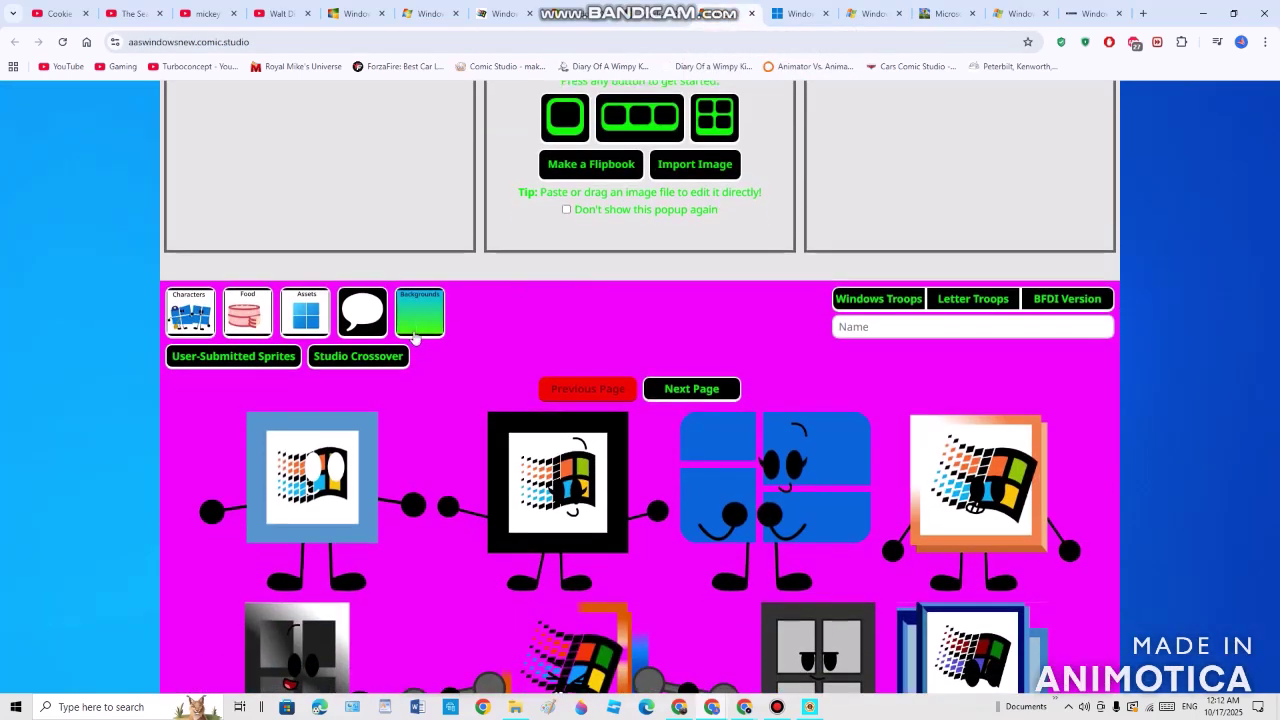
{"action": "scroll", "coordinate": [420, 333], "scroll_direction": "down", "scroll_amount": 1}
{"action": "left_click", "coordinate": [306, 312]}
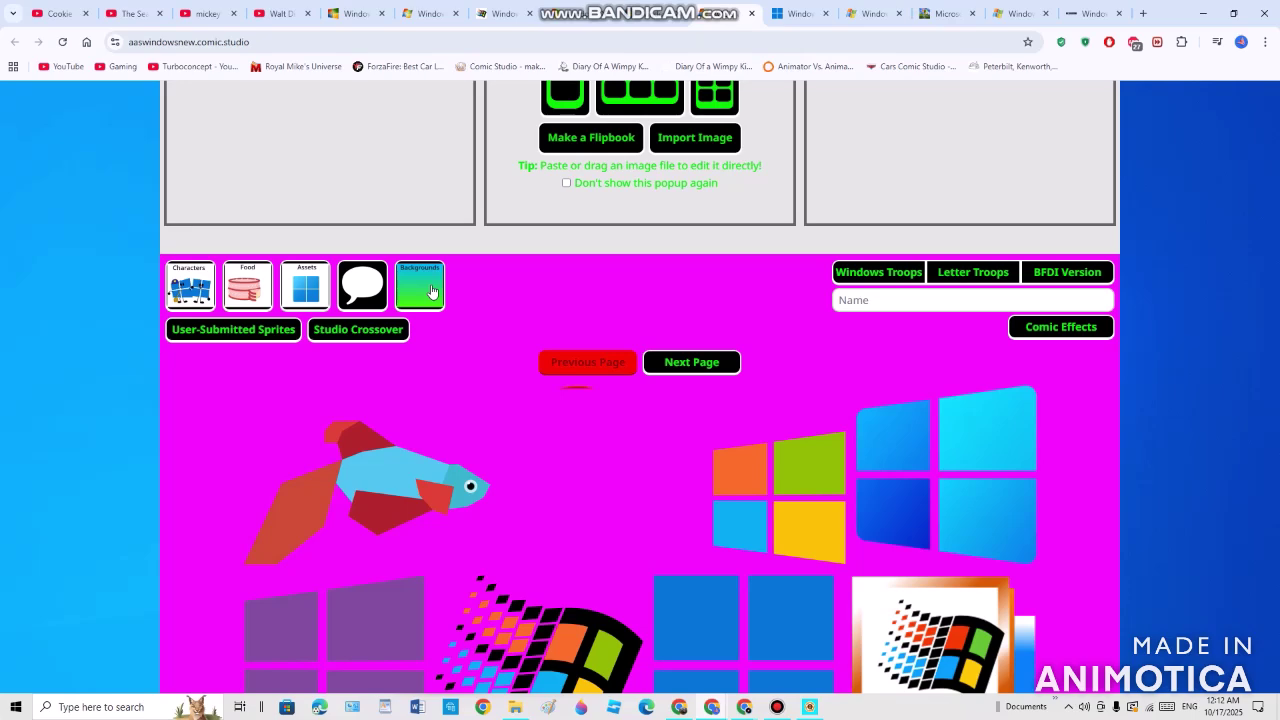
{"action": "left_click", "coordinate": [432, 291]}
{"action": "scroll", "coordinate": [470, 280], "scroll_direction": "down", "scroll_amount": 3}
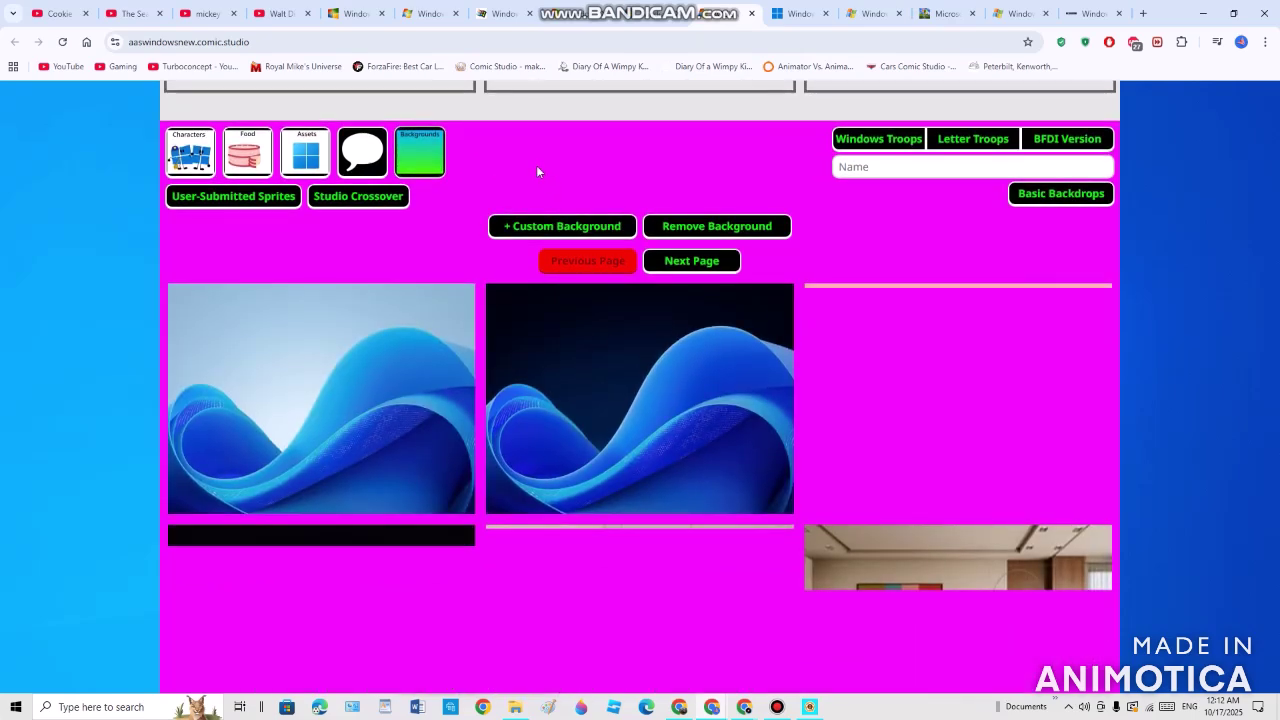
Switch to the Windows 11 Comic Studio and show its backgrounds.
{"action": "left_click", "coordinate": [795, 13]}
{"action": "scroll", "coordinate": [703, 112], "scroll_direction": "down", "scroll_amount": 5}
{"action": "scroll", "coordinate": [503, 228], "scroll_direction": "down", "scroll_amount": 2}
{"action": "left_click", "coordinate": [421, 232]}
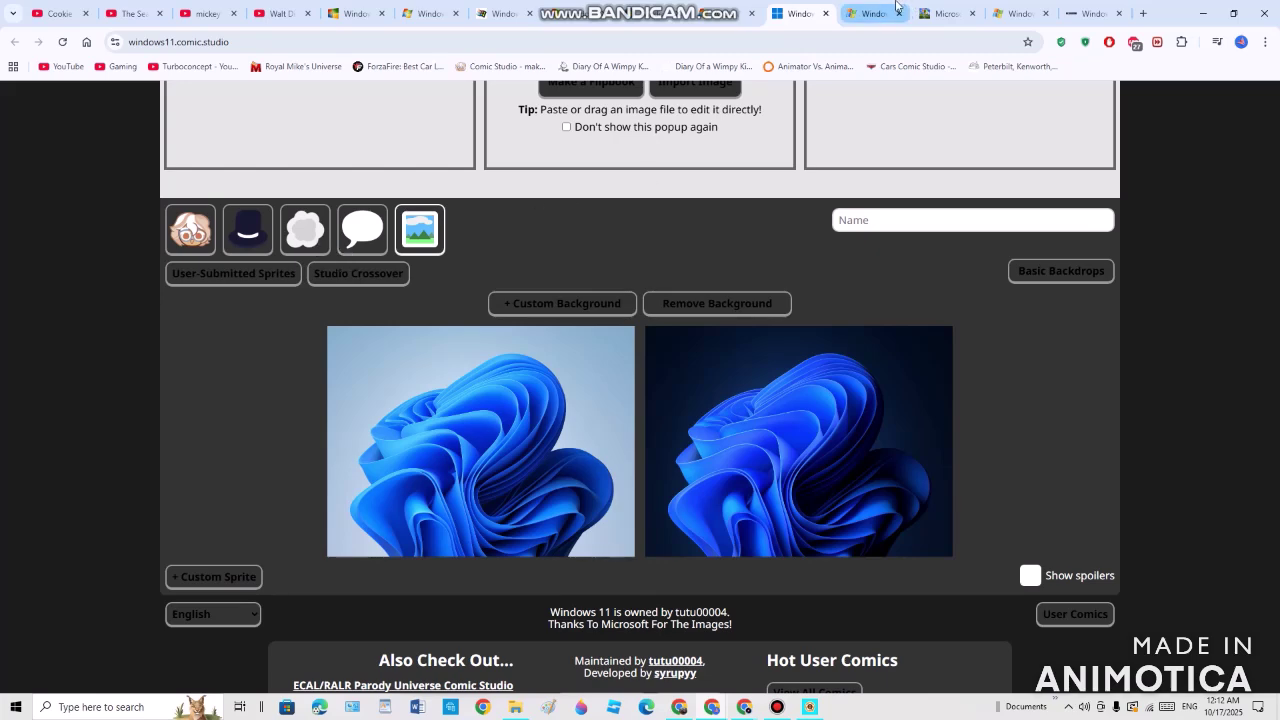
Switch to the Windows Video Stories Comic Studio and view its characters and backgrounds.
{"action": "left_click", "coordinate": [893, 10]}
{"action": "scroll", "coordinate": [620, 440], "scroll_direction": "down", "scroll_amount": 5}
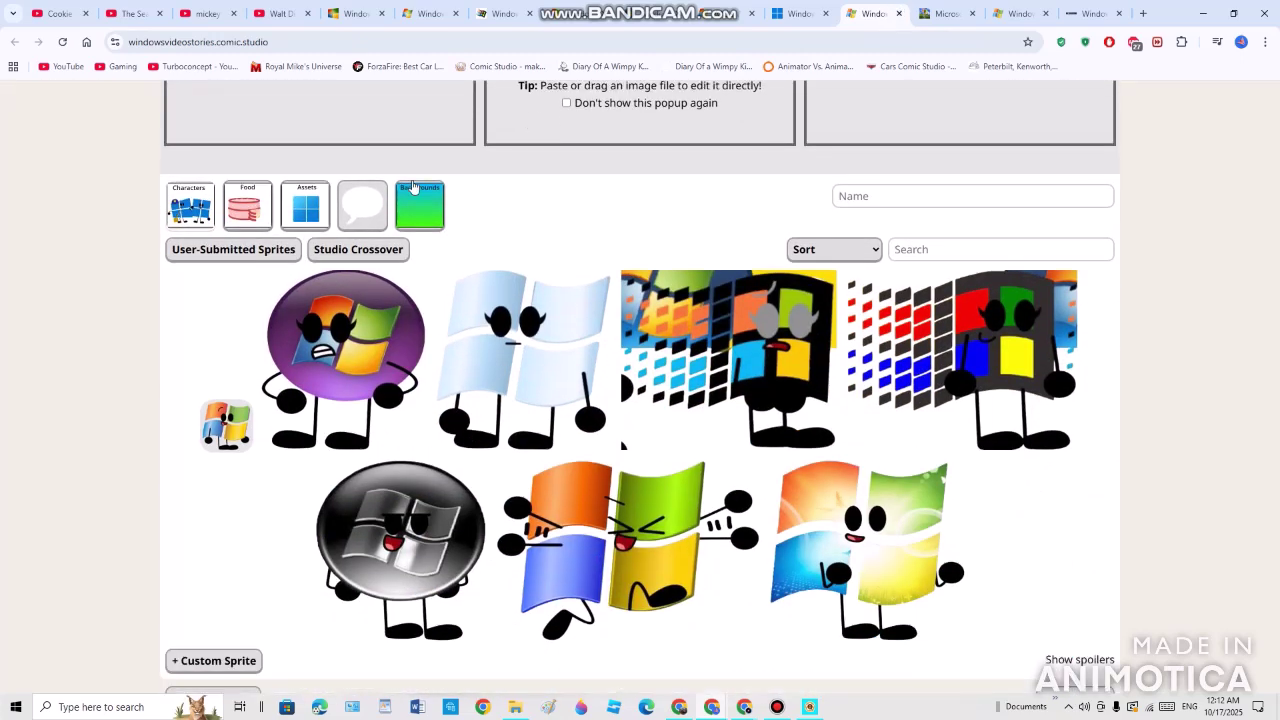
{"action": "left_click", "coordinate": [418, 205]}
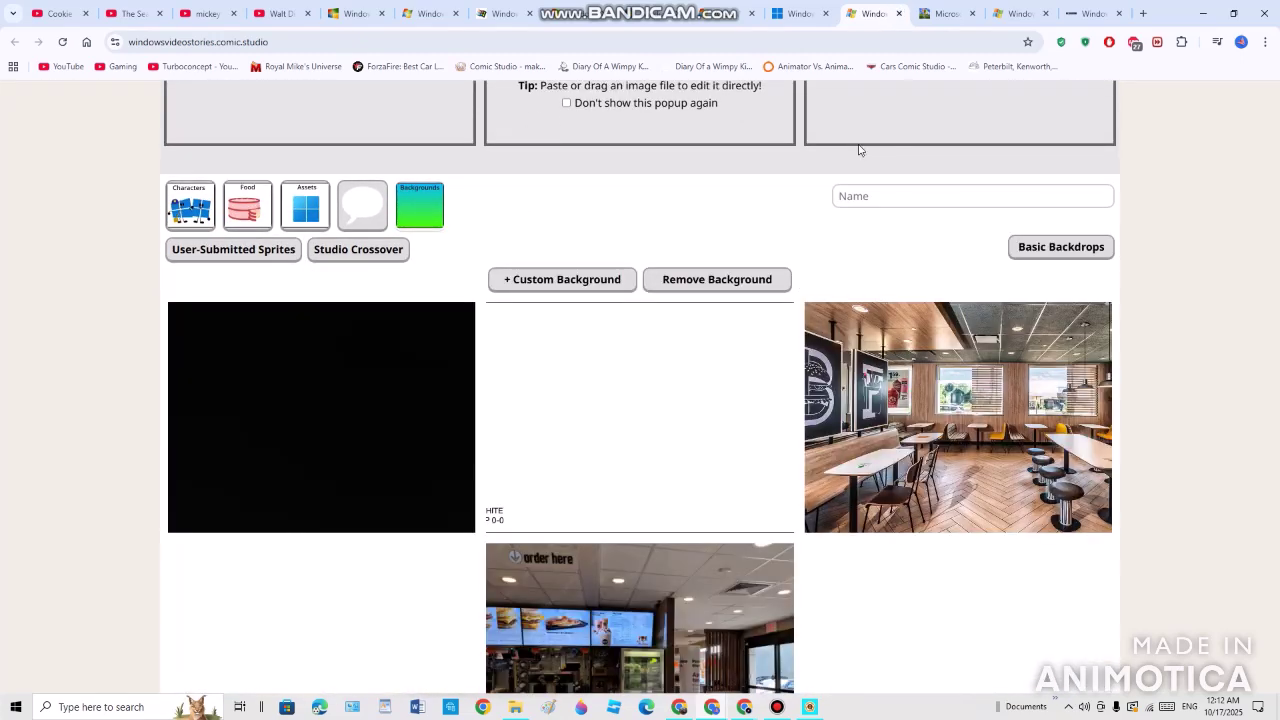
Switch to the Microsoft Windows OCs Comic Studio and show its backgrounds.
{"action": "left_click", "coordinate": [943, 13]}
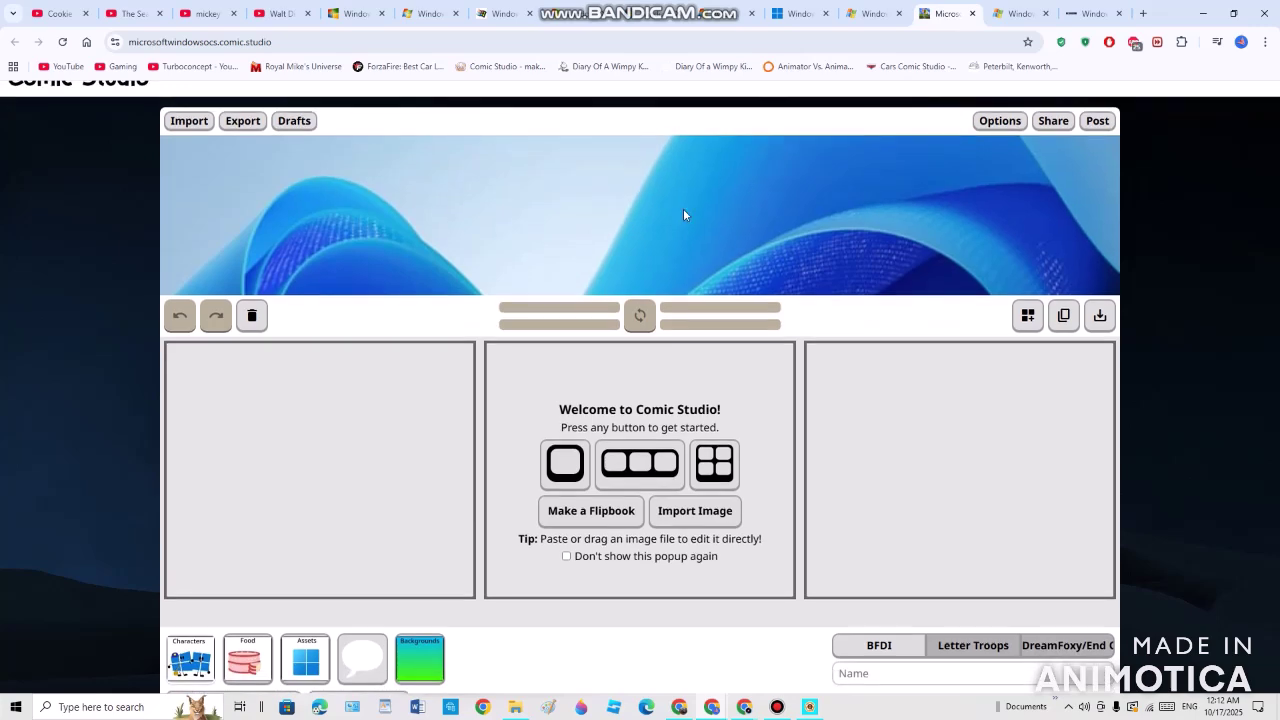
{"action": "scroll", "coordinate": [683, 208], "scroll_direction": "down", "scroll_amount": 5}
{"action": "left_click", "coordinate": [434, 192]}
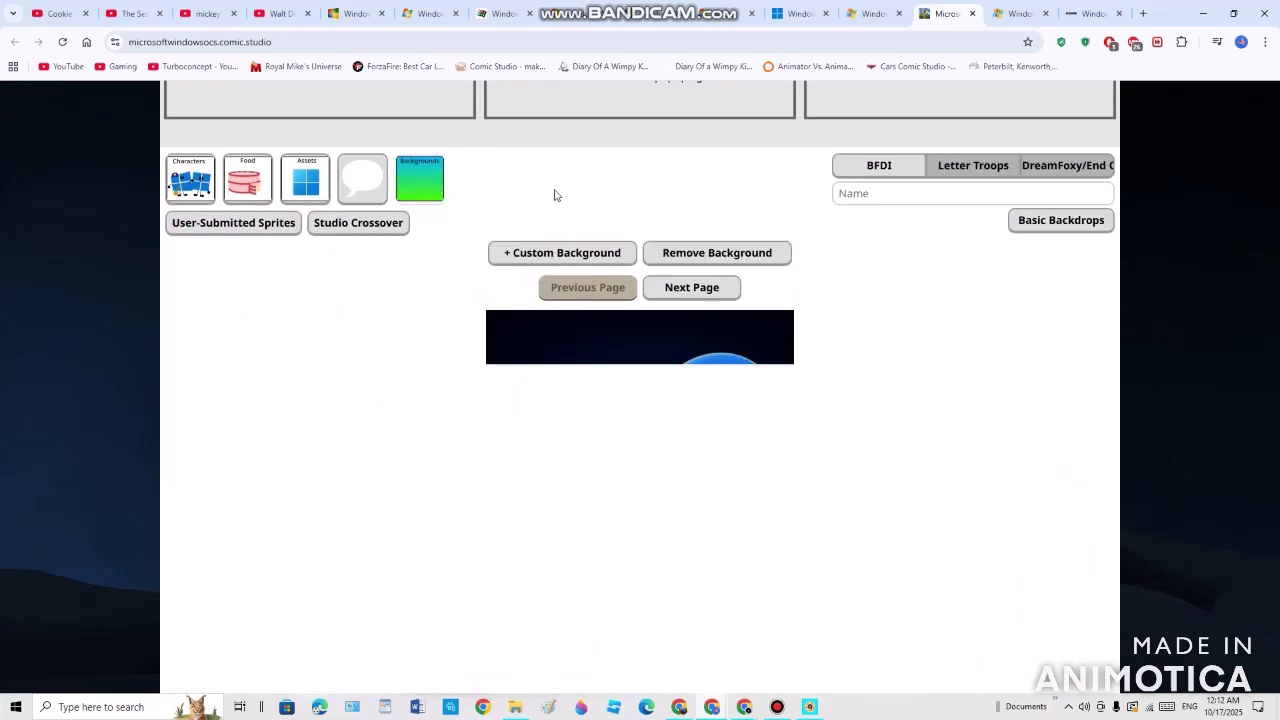
Switch to the Windows Unlimited Comic Studio and show its backgrounds.
{"action": "left_click", "coordinate": [1012, 13]}
{"action": "scroll", "coordinate": [607, 314], "scroll_direction": "down", "scroll_amount": 3}
{"action": "scroll", "coordinate": [607, 314], "scroll_direction": "down", "scroll_amount": 1}
{"action": "left_click", "coordinate": [432, 222]}
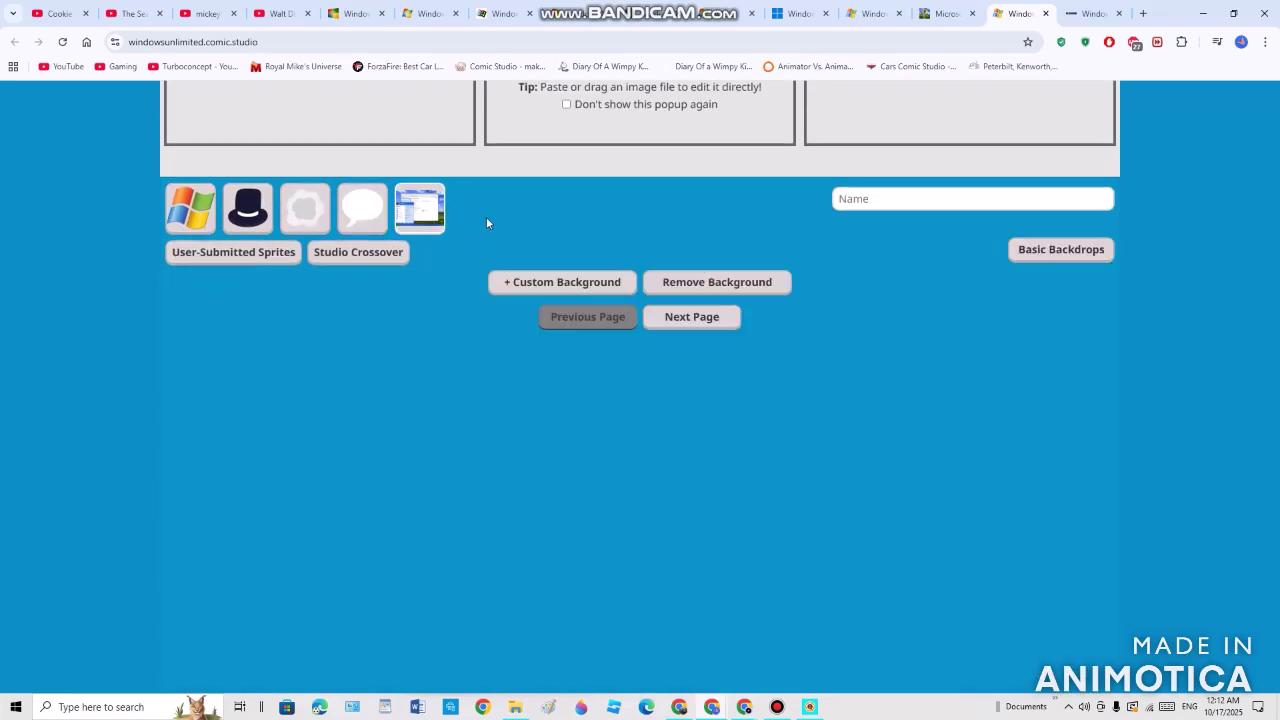
Switch to the studio at whwnrv.comic.studio, show its backgrounds, and close that page.
{"action": "left_click", "coordinate": [1092, 13]}
{"action": "scroll", "coordinate": [812, 212], "scroll_direction": "down", "scroll_amount": 3}
{"action": "scroll", "coordinate": [812, 212], "scroll_direction": "down", "scroll_amount": 1}
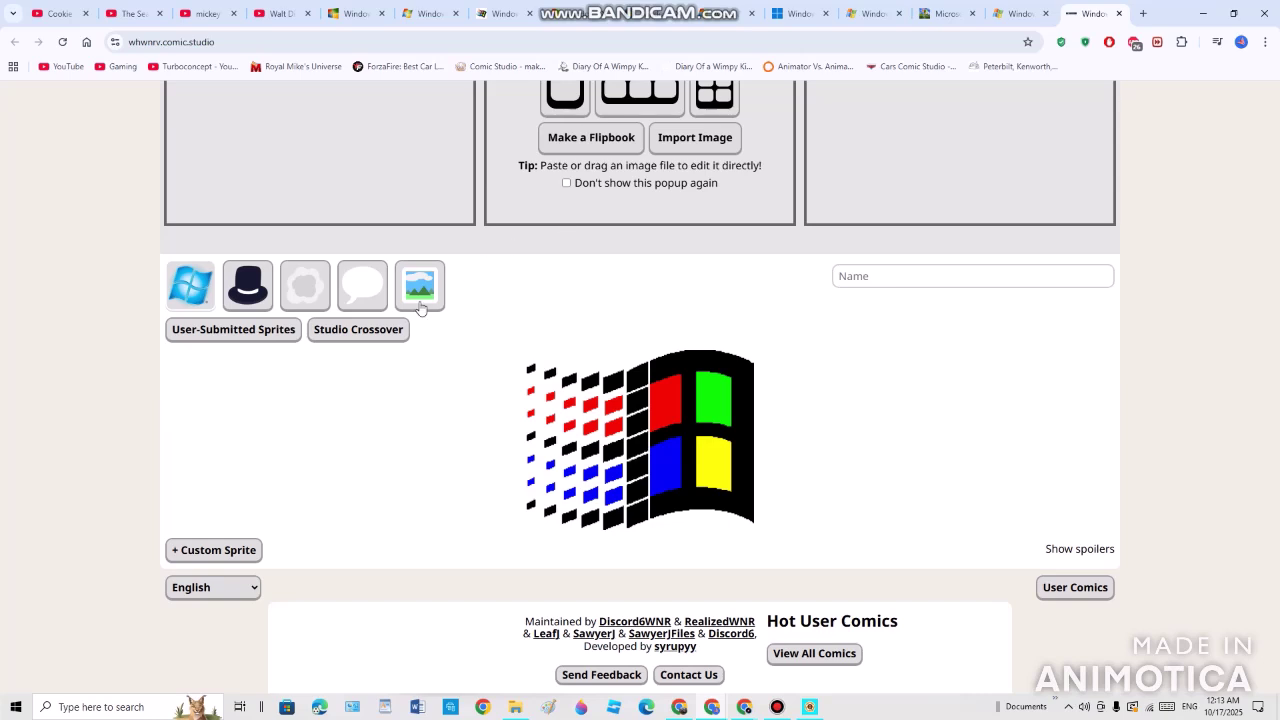
{"action": "left_click", "coordinate": [419, 301]}
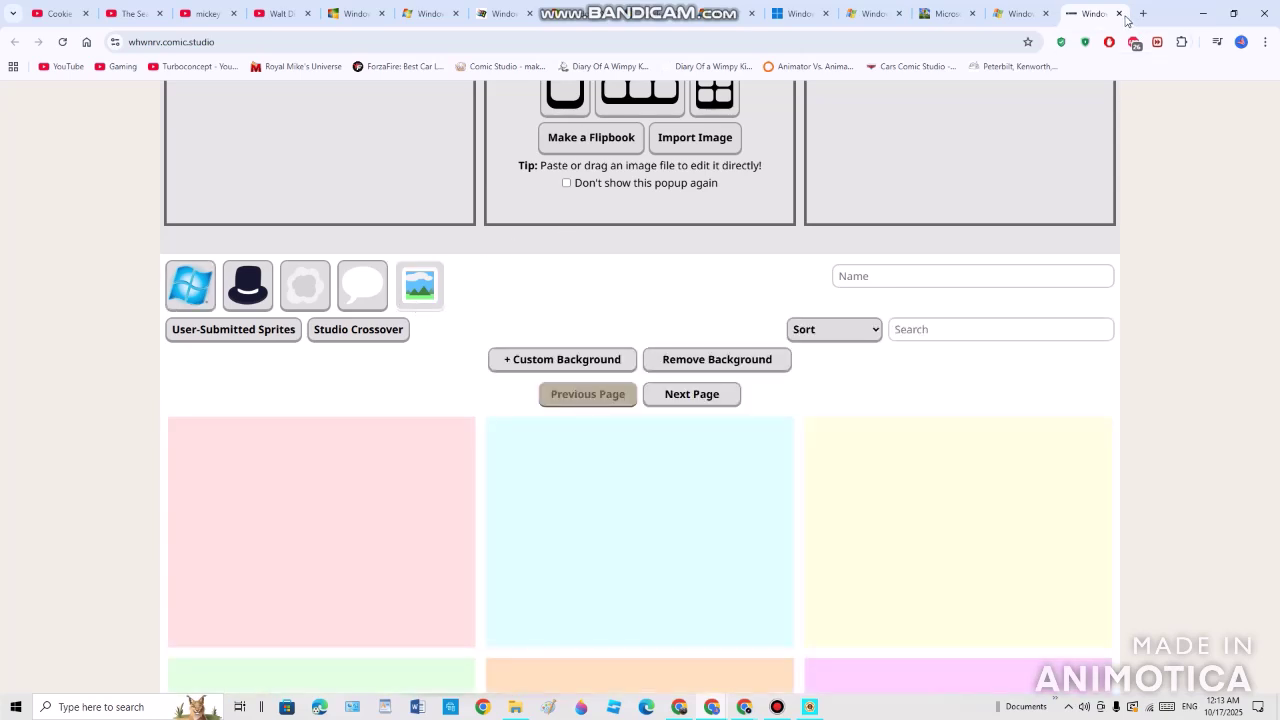
{"action": "left_click", "coordinate": [1120, 14]}
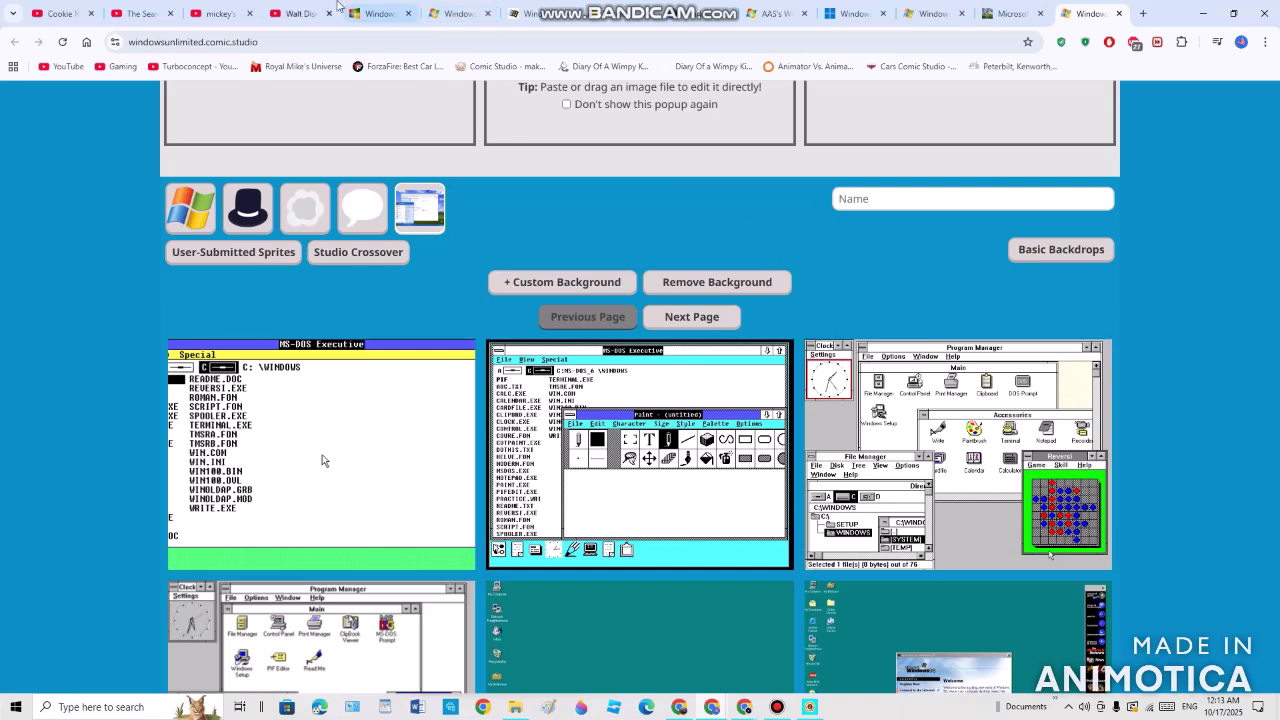
Return to the Windows Never Released Comic Studio and look through its sprite categories, finishing on Backgrounds.
{"action": "left_click", "coordinate": [369, 7]}
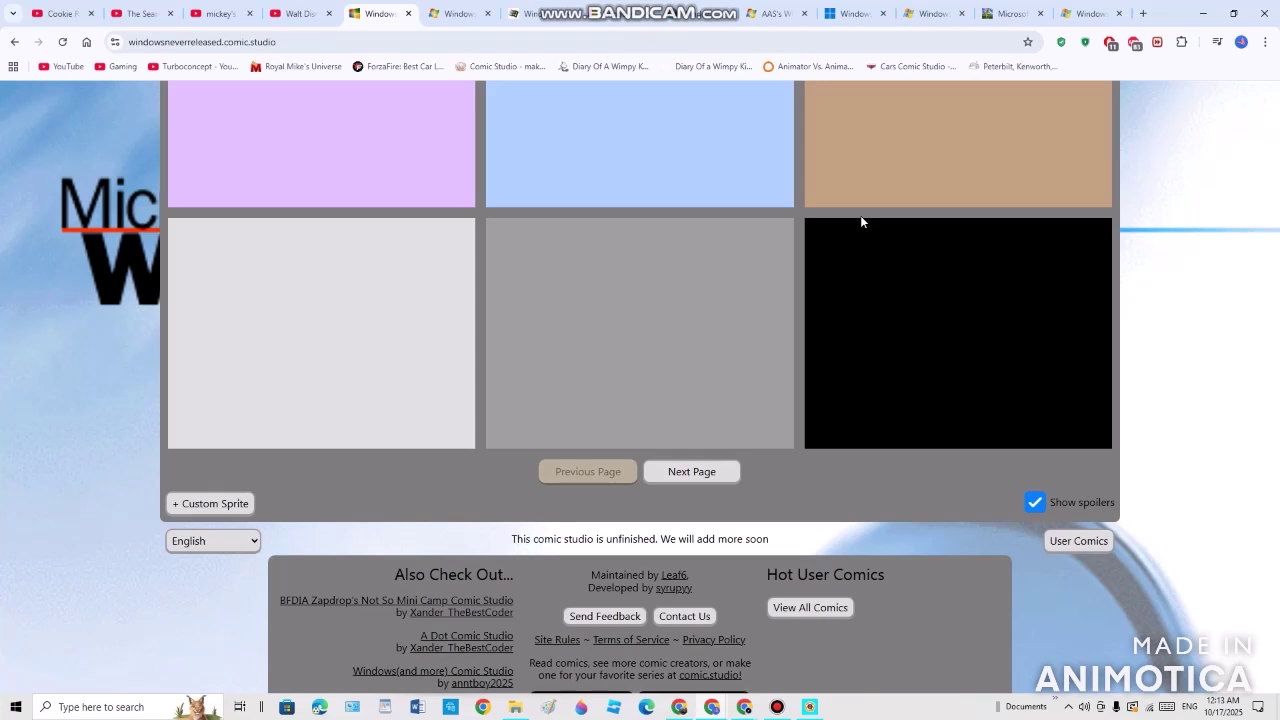
{"action": "scroll", "coordinate": [860, 220], "scroll_direction": "up", "scroll_amount": 5}
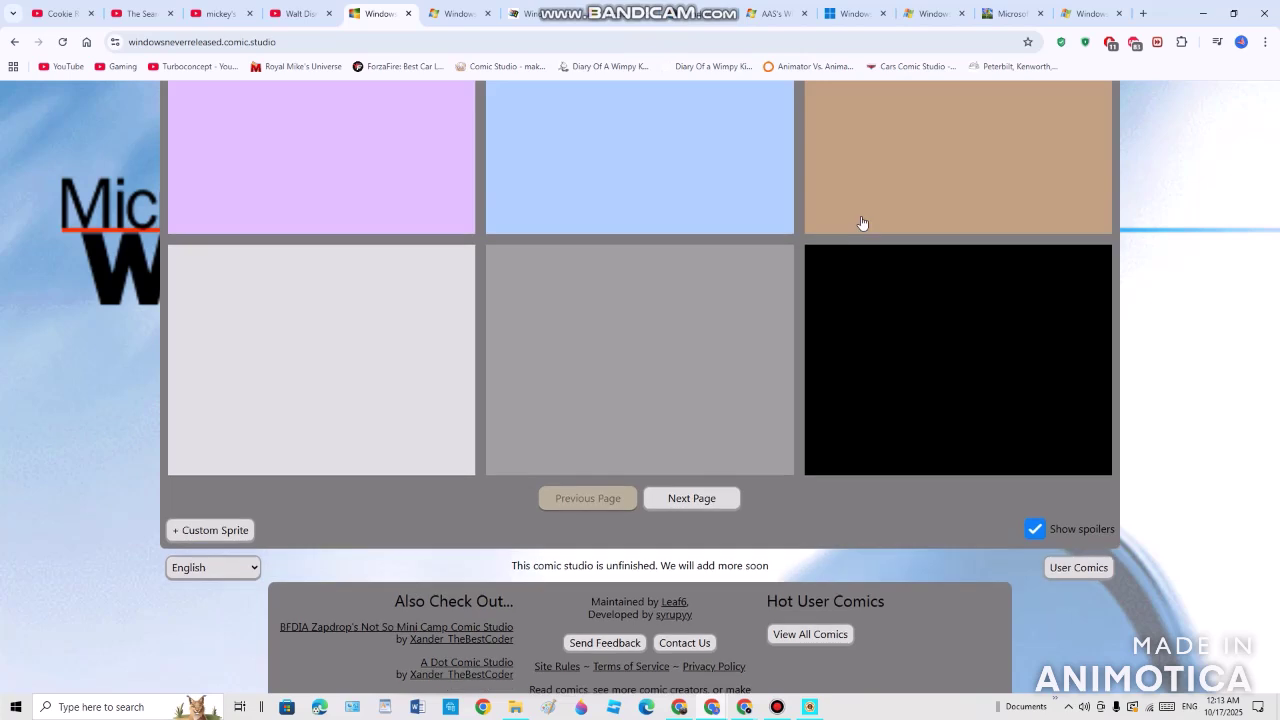
{"action": "scroll", "coordinate": [862, 222], "scroll_direction": "up", "scroll_amount": 2}
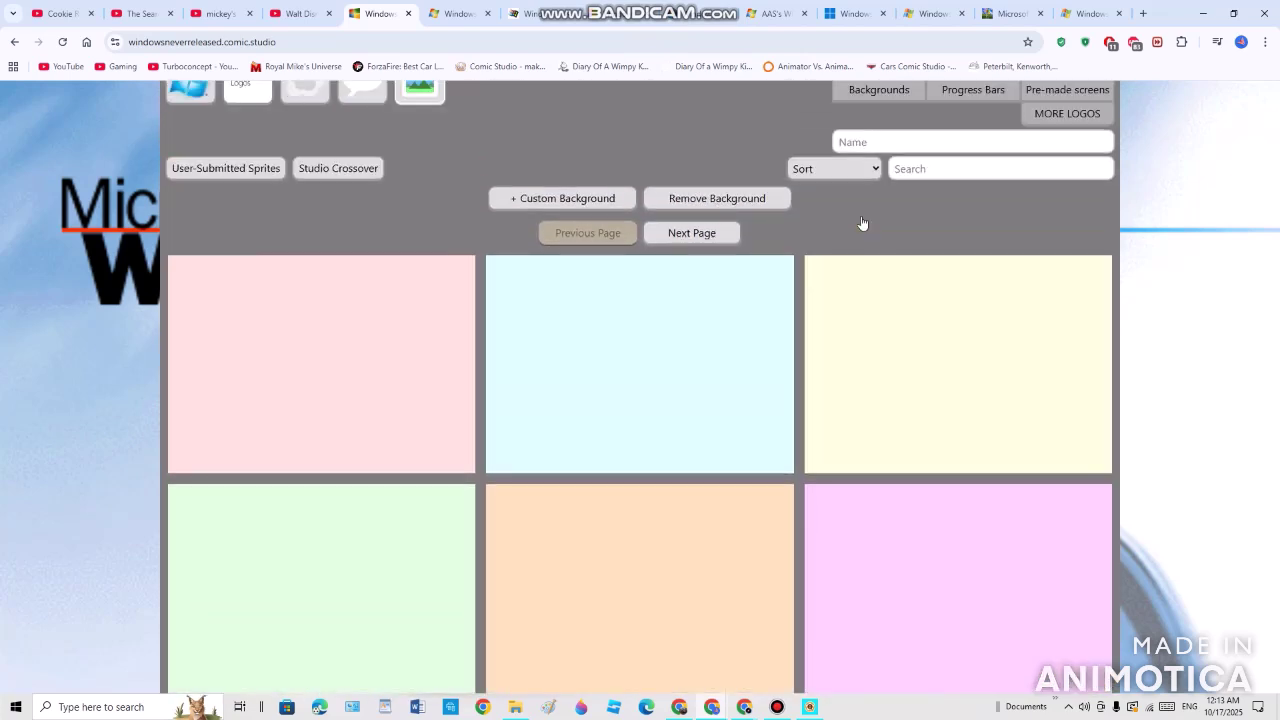
{"action": "left_click", "coordinate": [975, 113]}
{"action": "left_click", "coordinate": [1050, 108]}
{"action": "left_click", "coordinate": [1054, 126]}
{"action": "left_click", "coordinate": [985, 132]}
{"action": "left_click", "coordinate": [900, 130]}
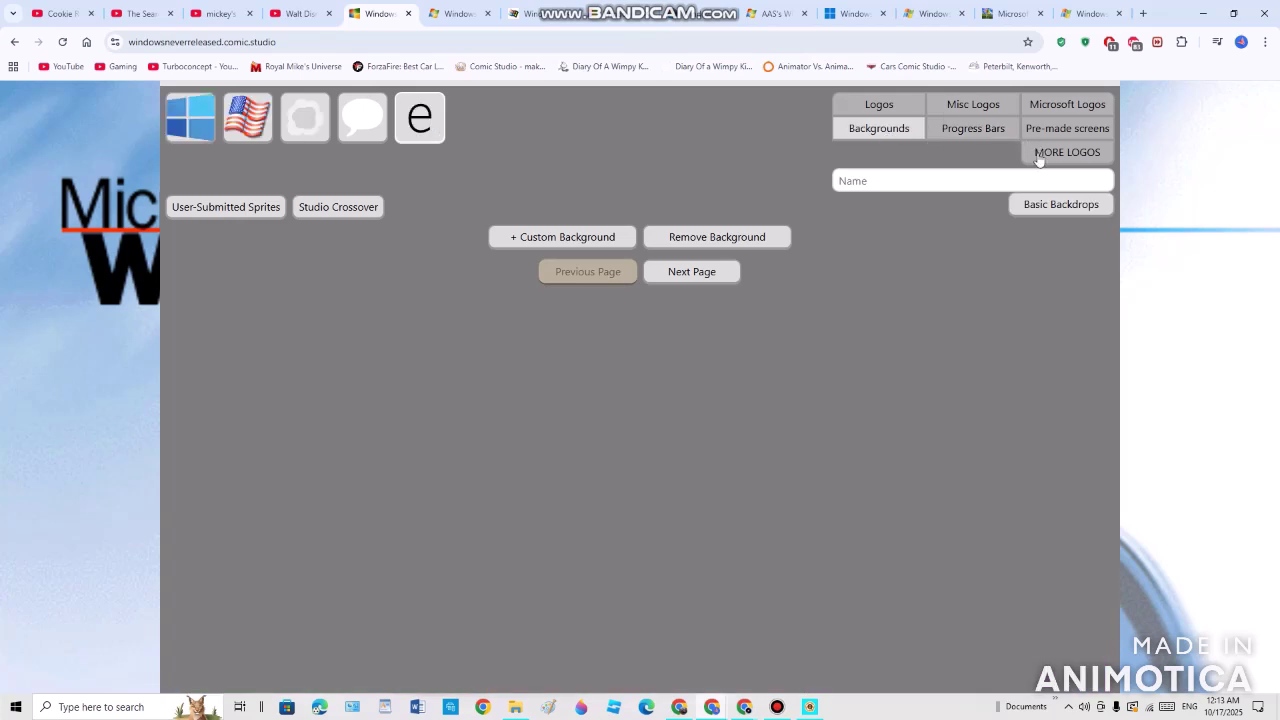
{"action": "left_click", "coordinate": [1039, 158]}
{"action": "left_click", "coordinate": [899, 138]}
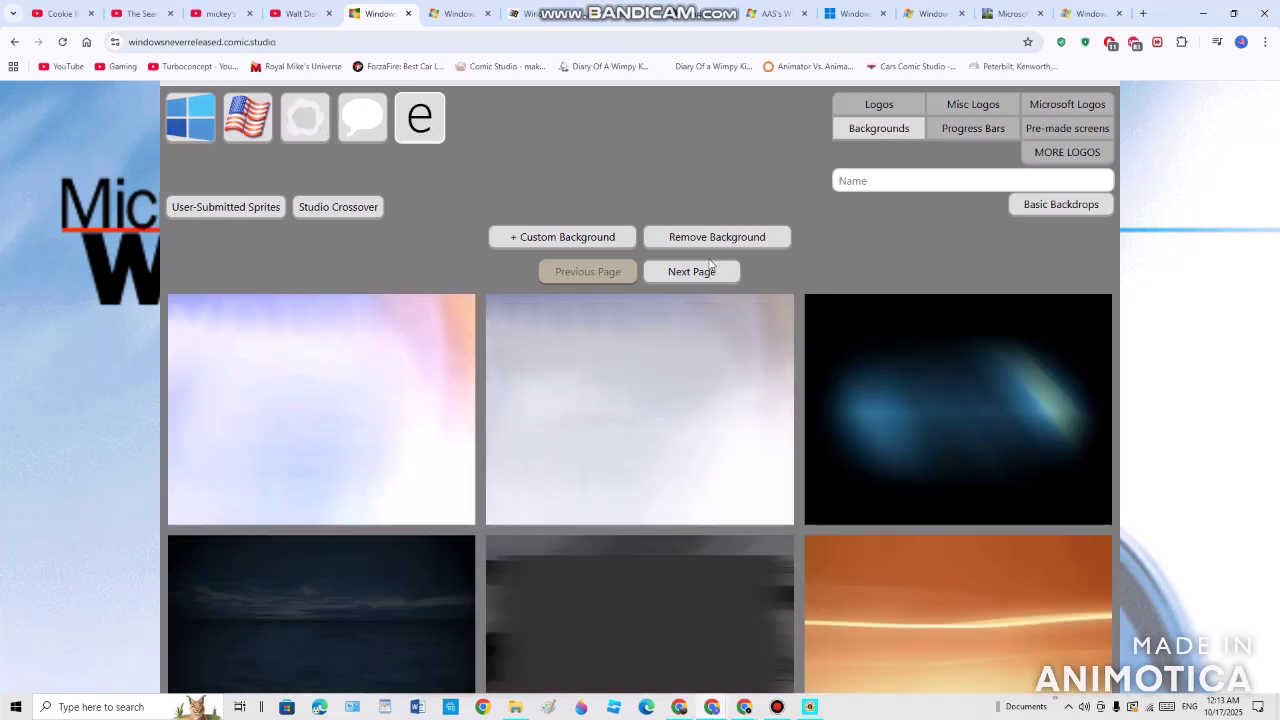
Browse forward through the Backgrounds category until its last page.
{"action": "left_click", "coordinate": [709, 272]}
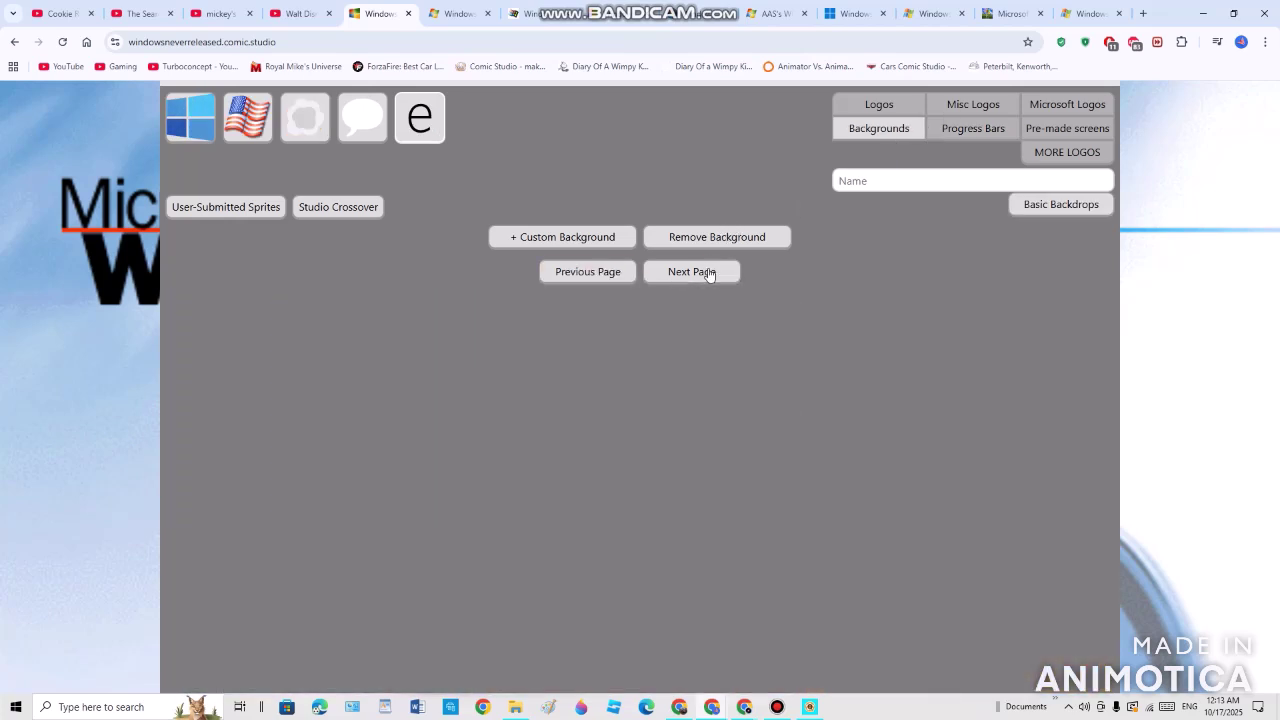
{"action": "left_click", "coordinate": [709, 272]}
{"action": "scroll", "coordinate": [663, 229], "scroll_direction": "down", "scroll_amount": 5}
{"action": "scroll", "coordinate": [597, 118], "scroll_direction": "up", "scroll_amount": 1}
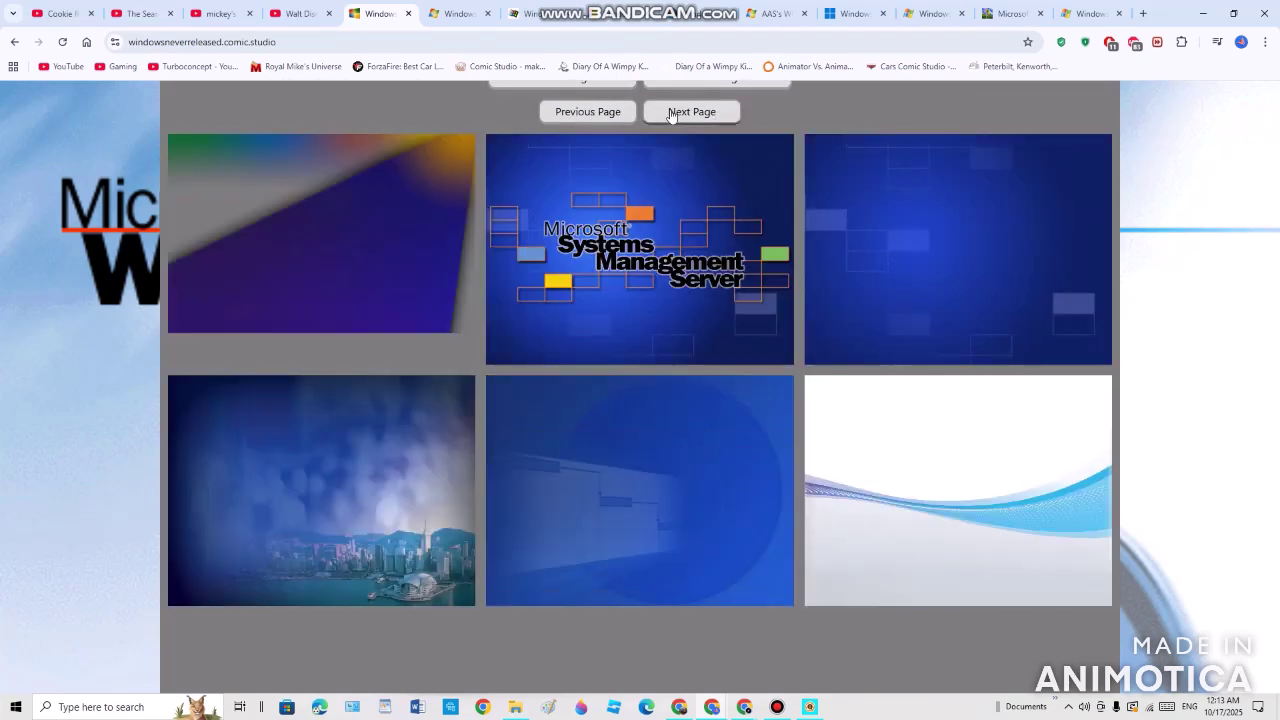
{"action": "left_click", "coordinate": [673, 113]}
{"action": "left_click", "coordinate": [670, 113]}
{"action": "left_click", "coordinate": [670, 113]}
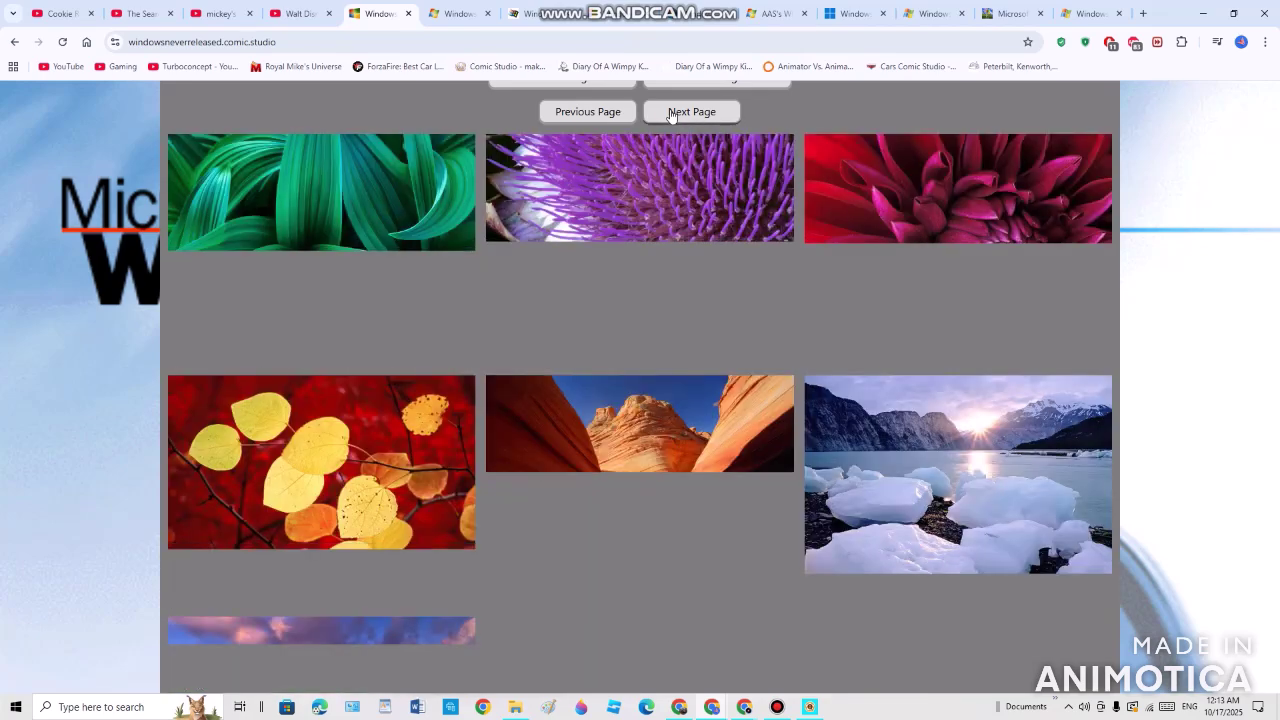
{"action": "left_click", "coordinate": [670, 113]}
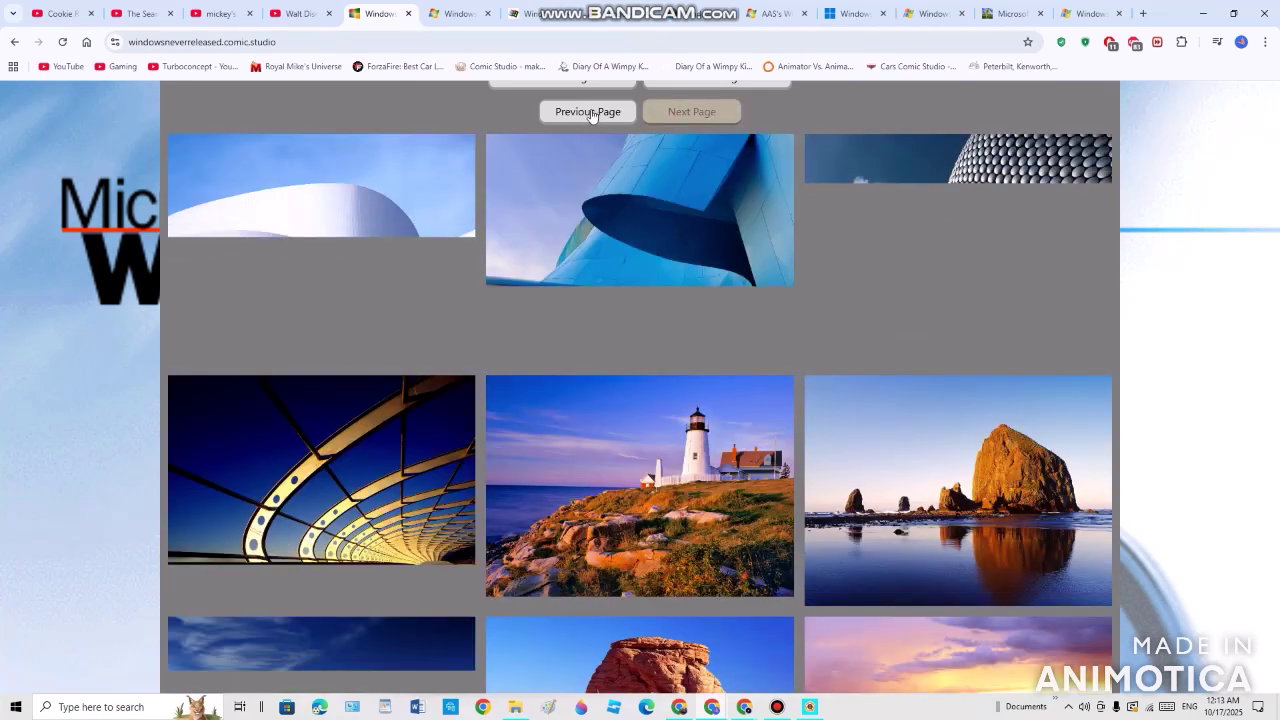
Go back to the first page of the Backgrounds category and look over its images.
{"action": "left_click", "coordinate": [591, 112]}
{"action": "left_click", "coordinate": [591, 112]}
{"action": "left_click", "coordinate": [591, 112]}
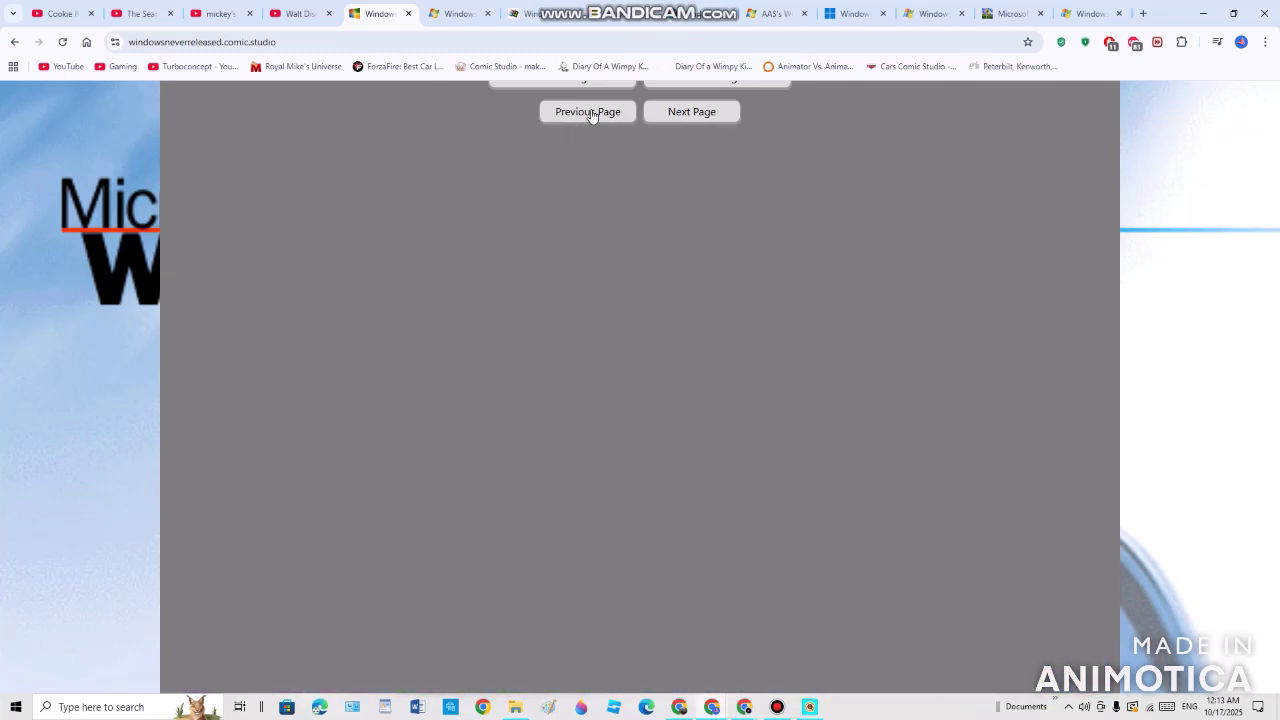
{"action": "scroll", "coordinate": [751, 251], "scroll_direction": "down", "scroll_amount": 5}
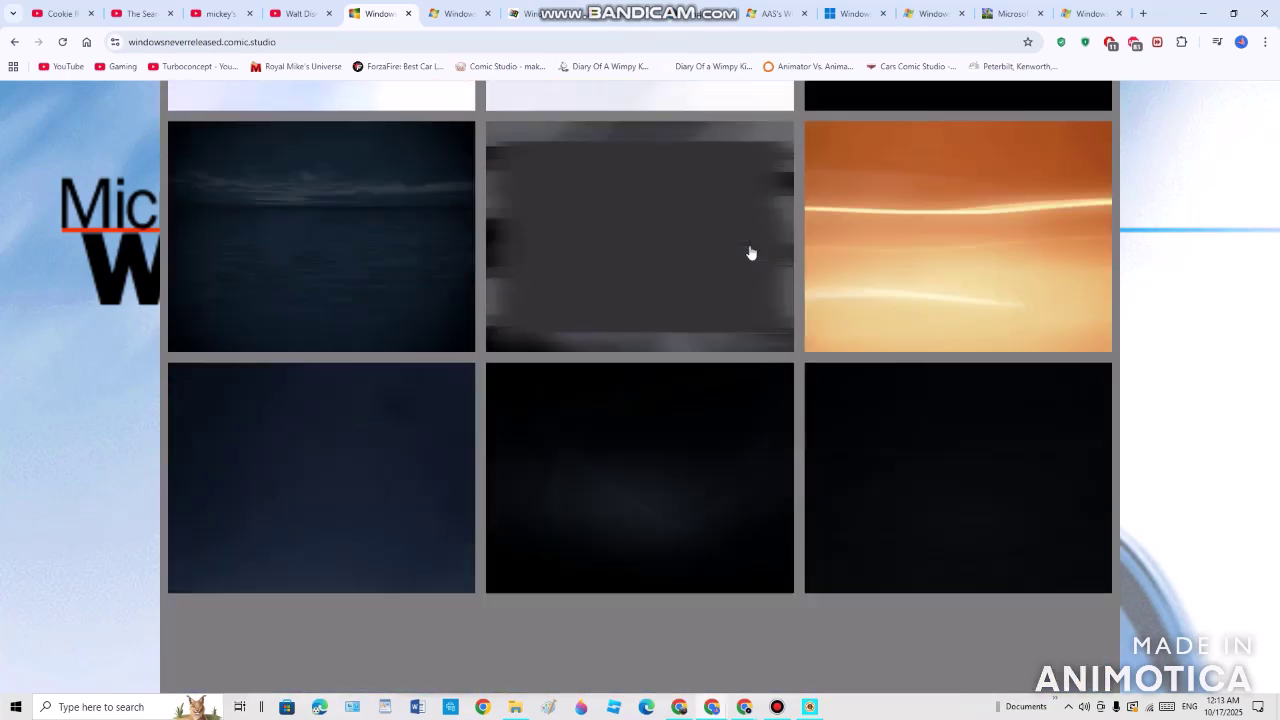
{"action": "scroll", "coordinate": [740, 272], "scroll_direction": "up", "scroll_amount": 5}
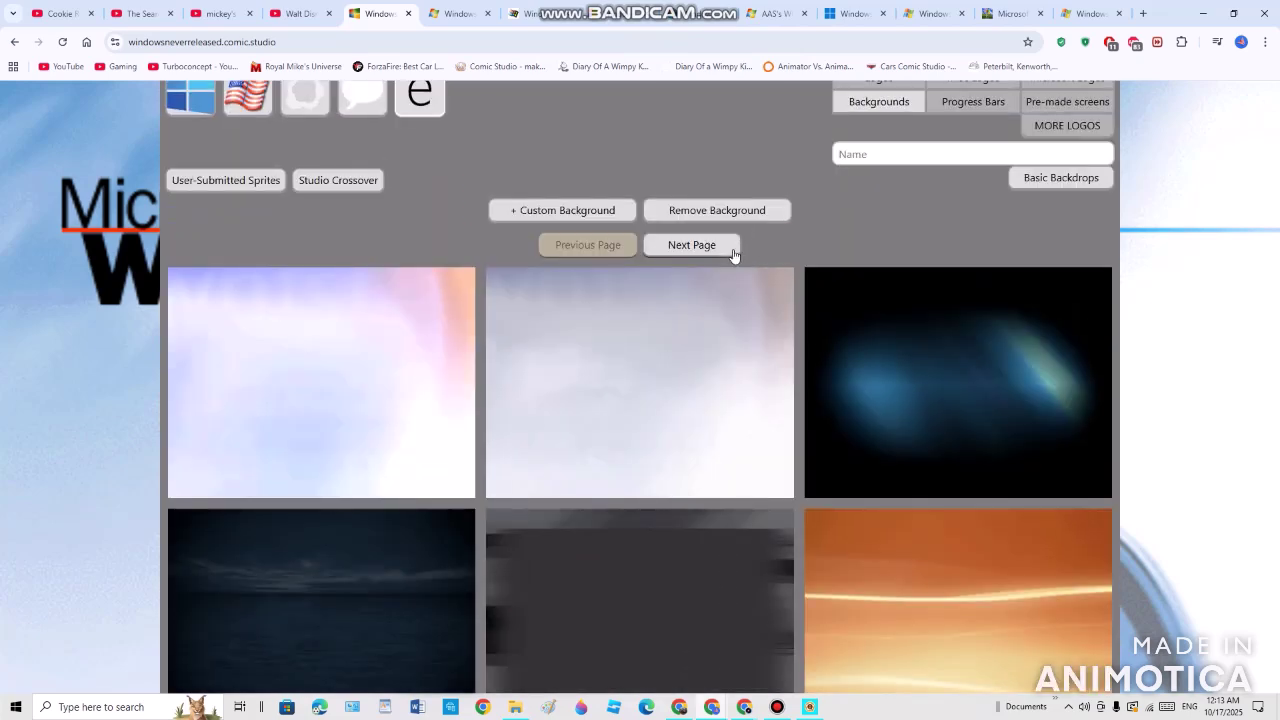
Advance through the second, third and fourth pages of backgrounds, examining the images on each.
{"action": "left_click", "coordinate": [692, 245]}
{"action": "scroll", "coordinate": [733, 257], "scroll_direction": "down", "scroll_amount": 5}
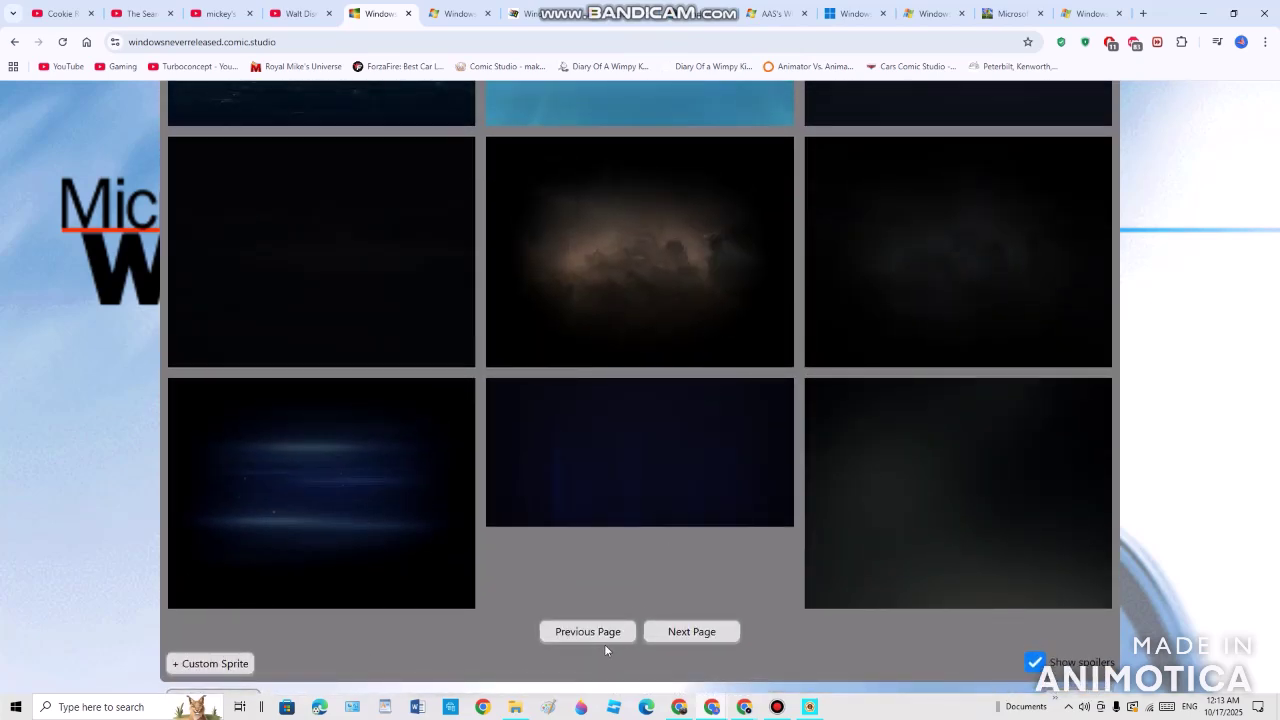
{"action": "left_click", "coordinate": [651, 632]}
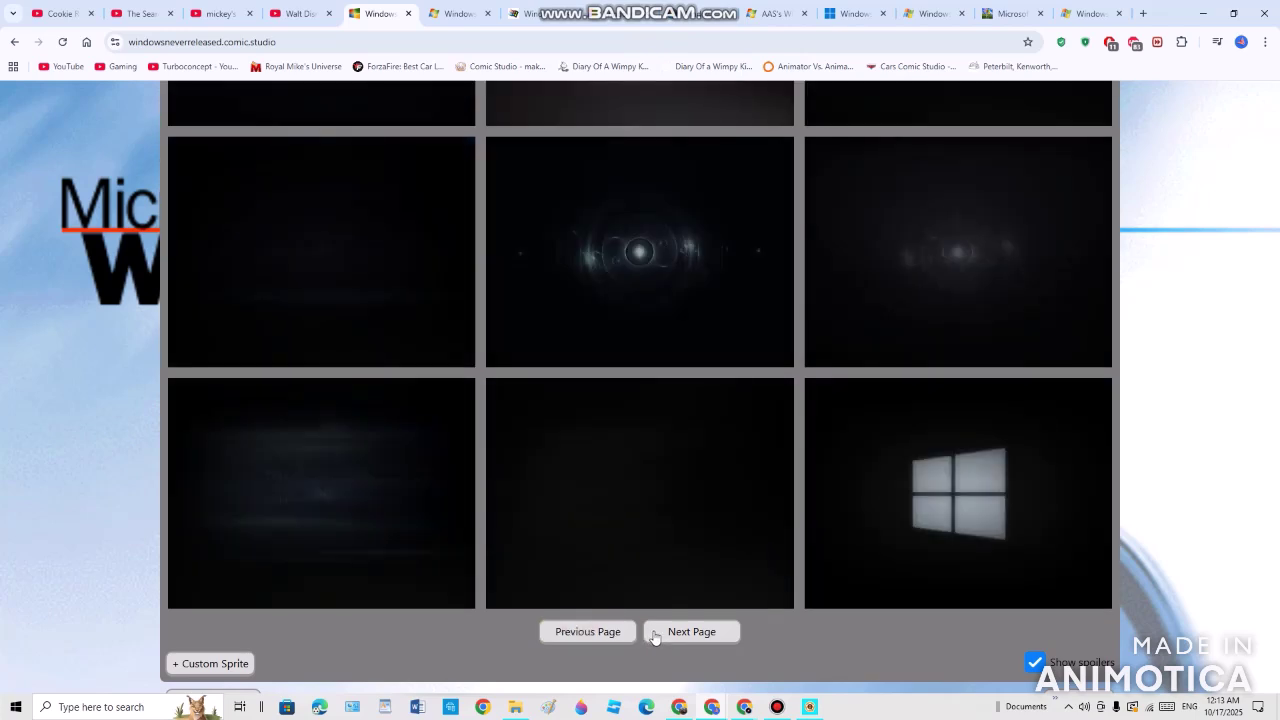
{"action": "scroll", "coordinate": [877, 380], "scroll_direction": "up", "scroll_amount": 5}
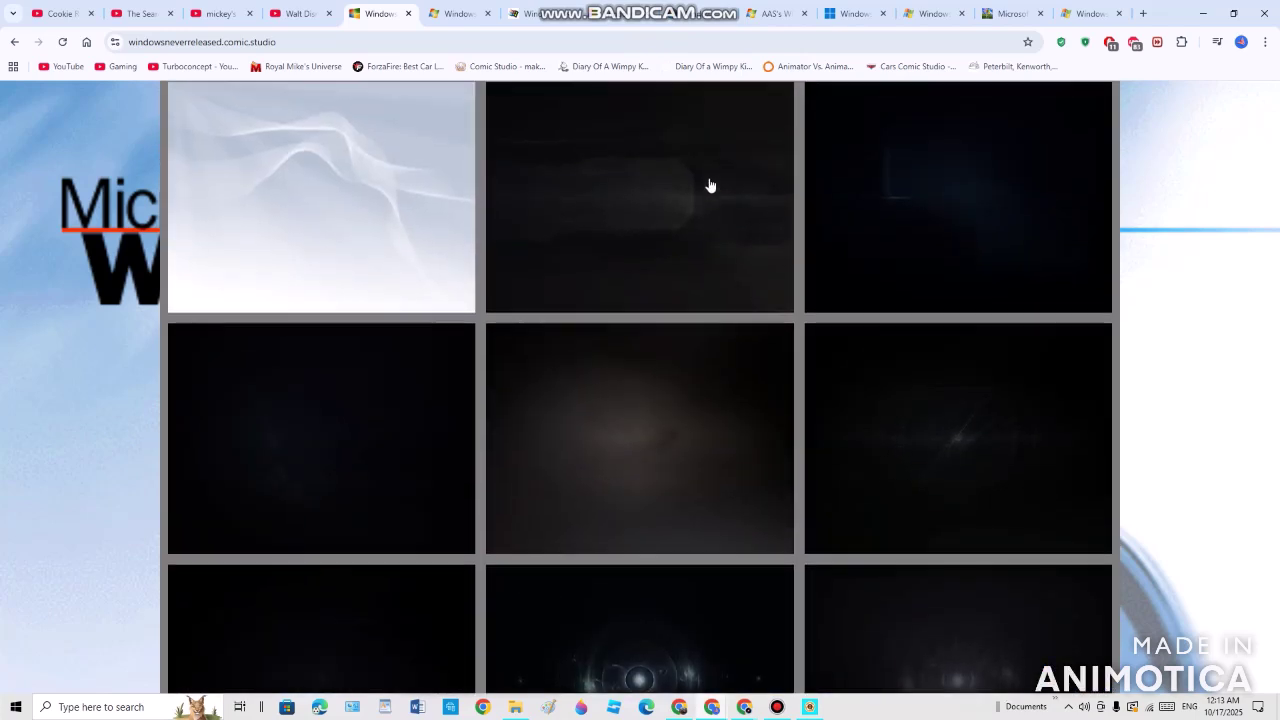
{"action": "left_click", "coordinate": [680, 118]}
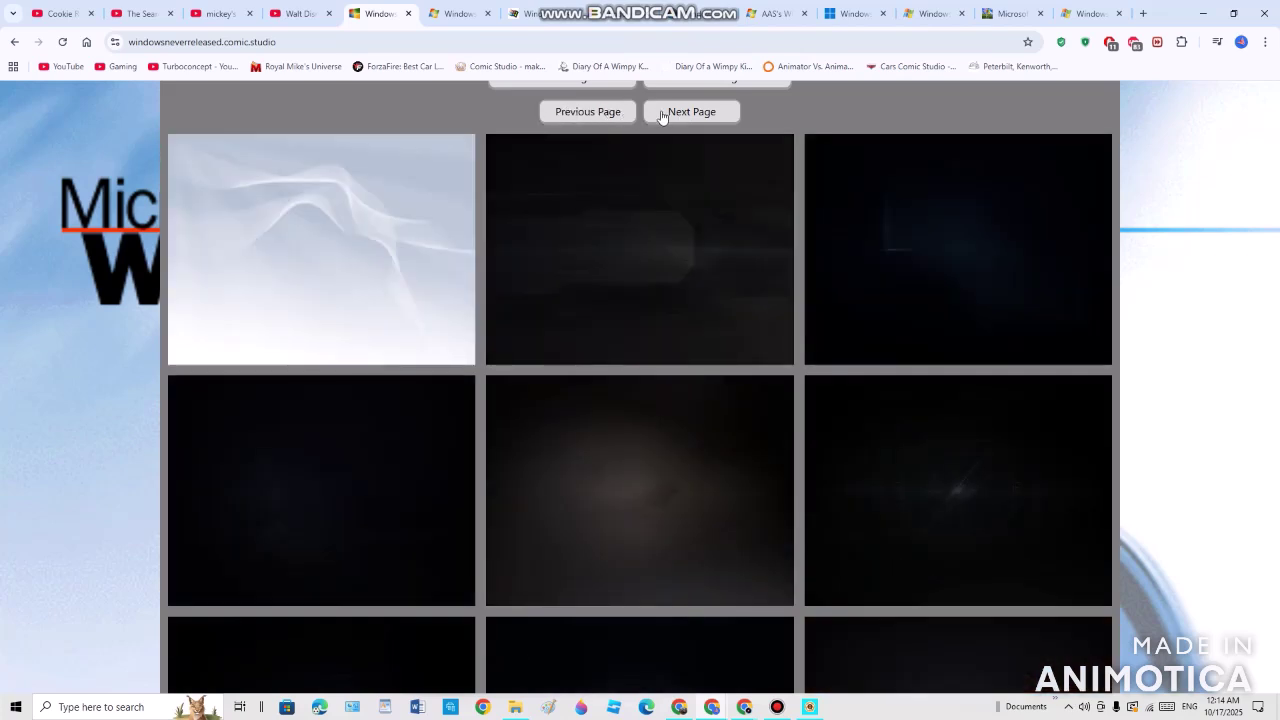
{"action": "scroll", "coordinate": [661, 117], "scroll_direction": "down", "scroll_amount": 6}
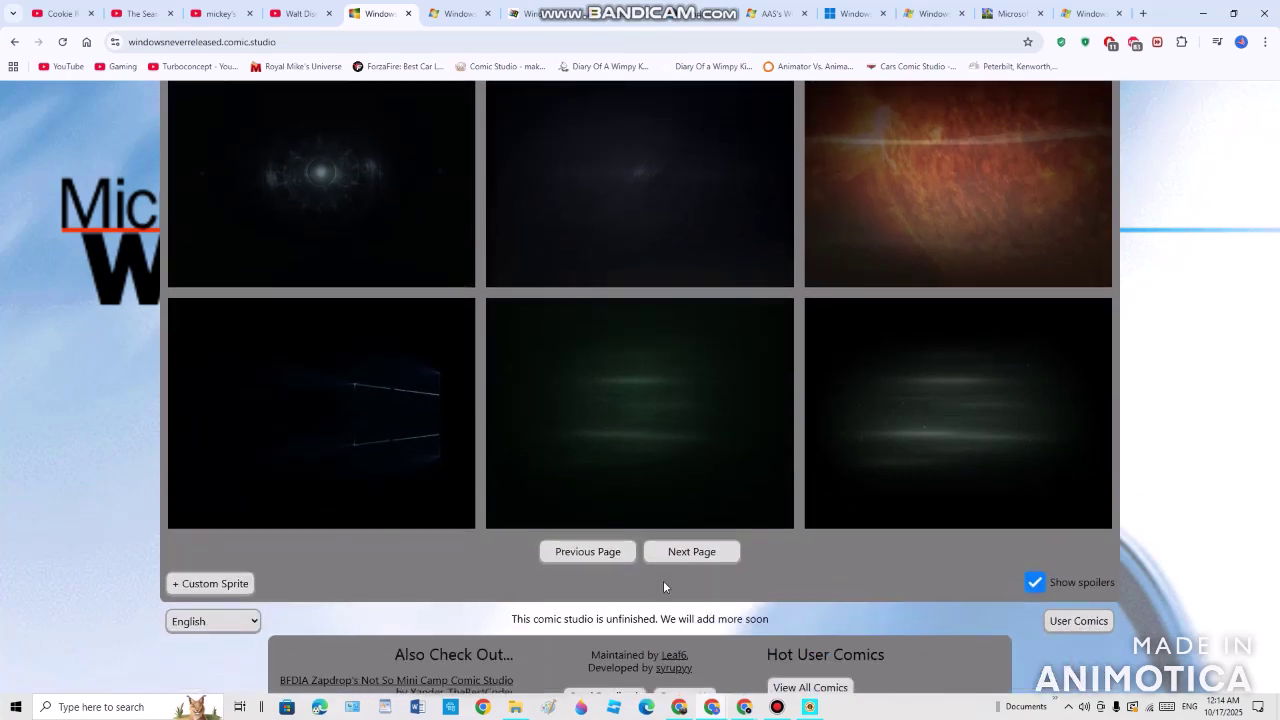
Show the fifth page of backgrounds and examine all of its images.
{"action": "left_click", "coordinate": [675, 557]}
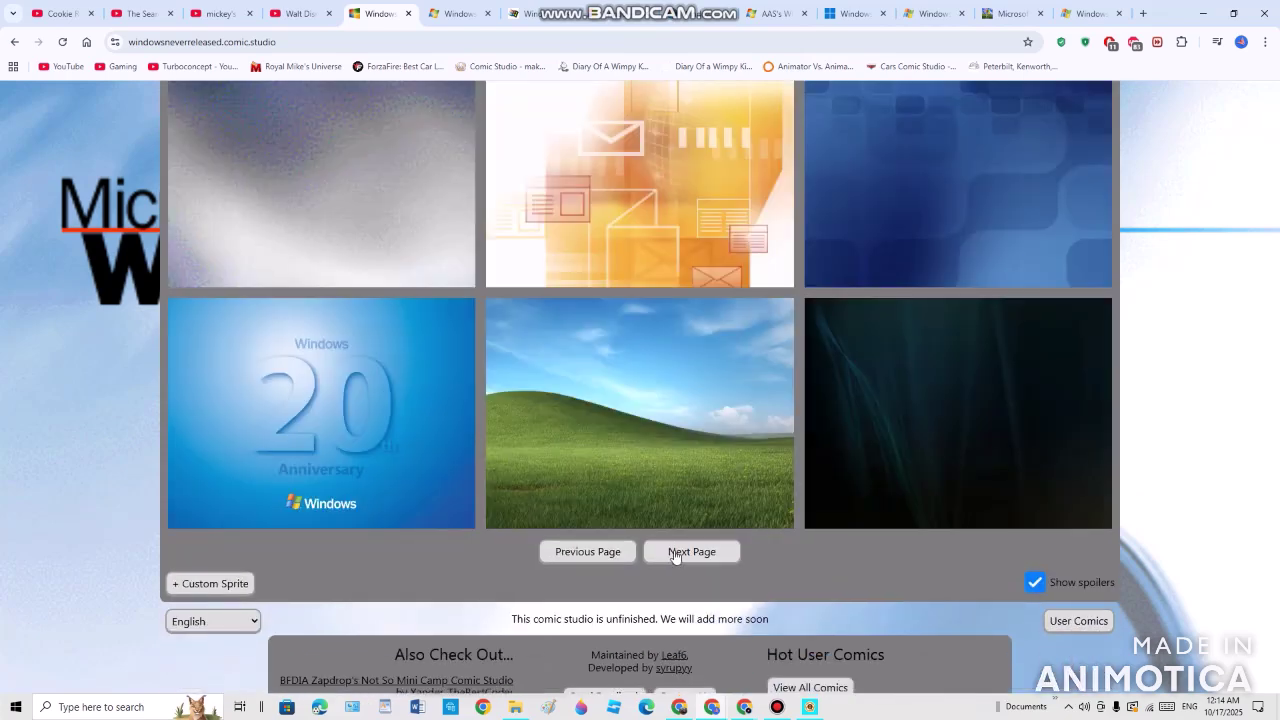
{"action": "scroll", "coordinate": [675, 557], "scroll_direction": "up", "scroll_amount": 2}
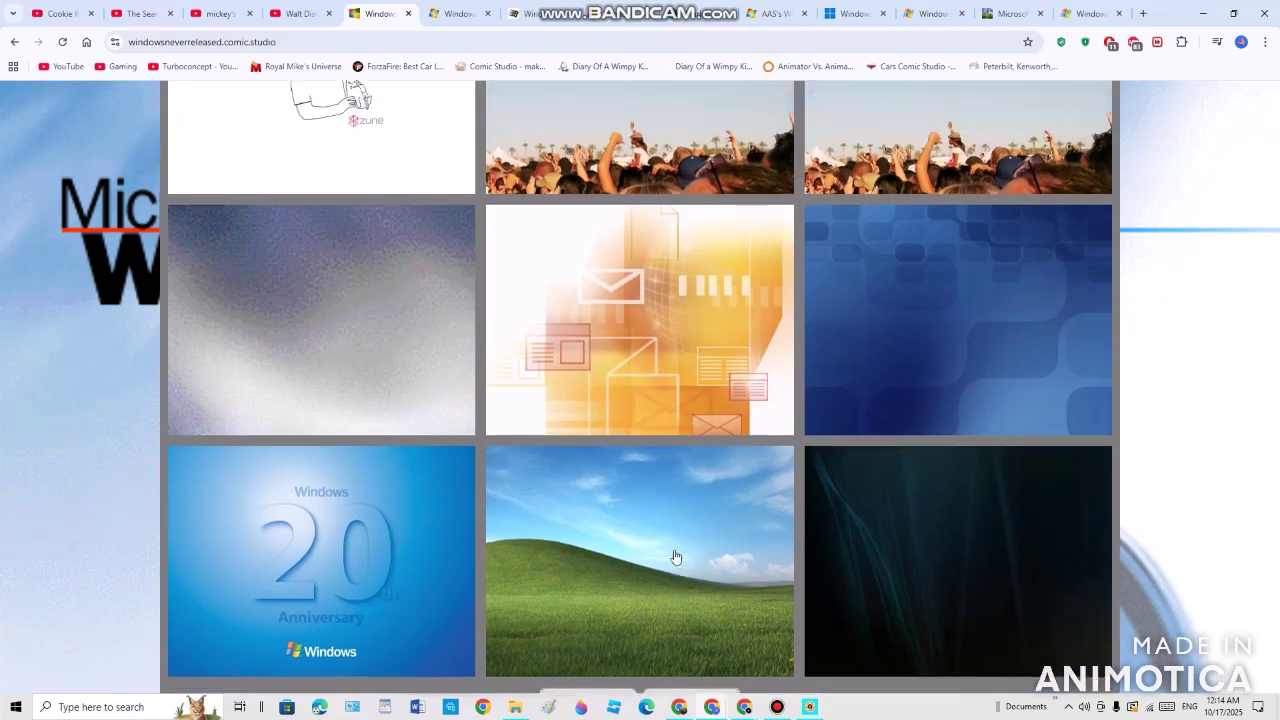
{"action": "scroll", "coordinate": [675, 557], "scroll_direction": "up", "scroll_amount": 5}
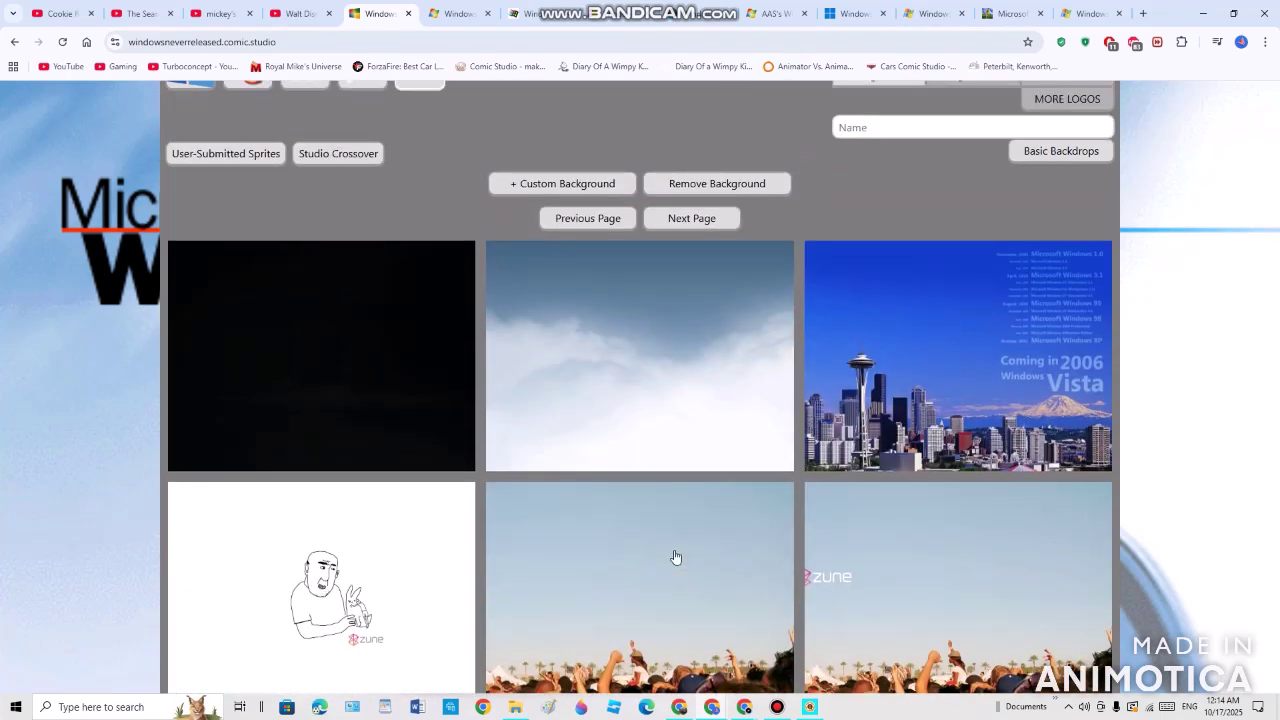
{"action": "scroll", "coordinate": [675, 557], "scroll_direction": "down", "scroll_amount": 1}
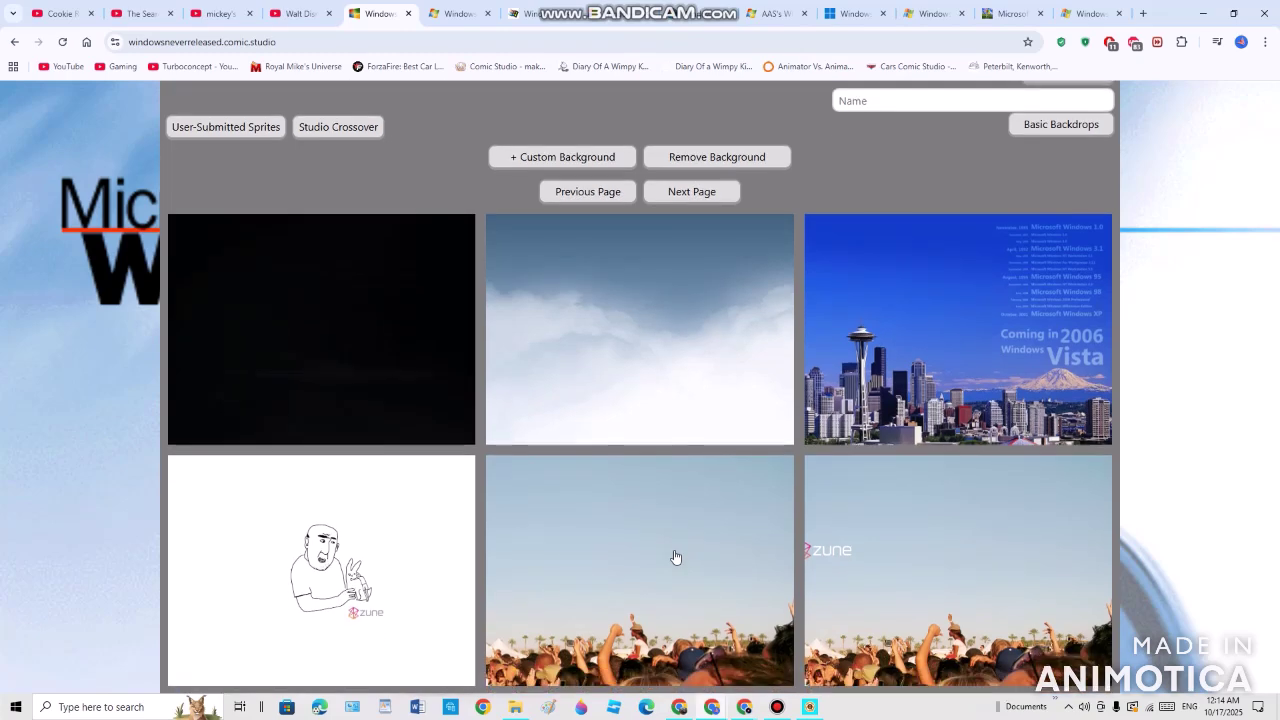
{"action": "scroll", "coordinate": [675, 557], "scroll_direction": "up", "scroll_amount": 1}
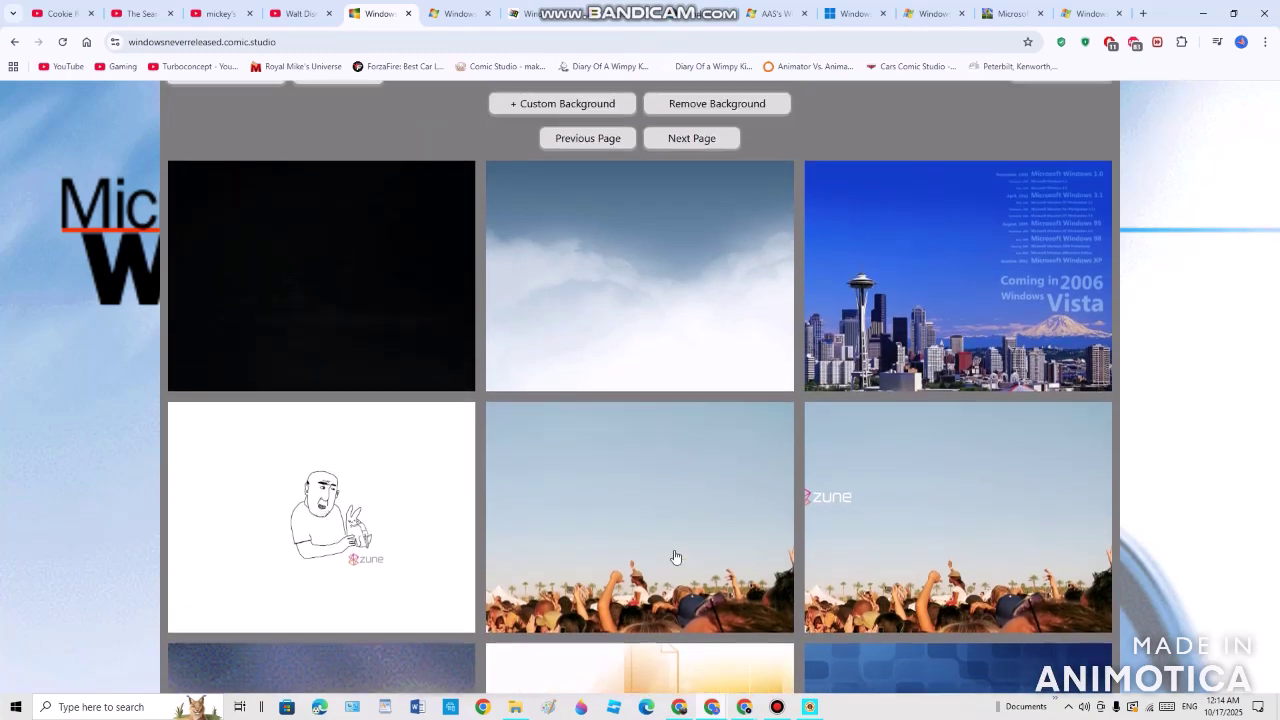
Move on to the sixth page of backgrounds and examine its images from beginning to end.
{"action": "left_click", "coordinate": [715, 175]}
{"action": "left_click", "coordinate": [630, 168]}
{"action": "left_click", "coordinate": [672, 170]}
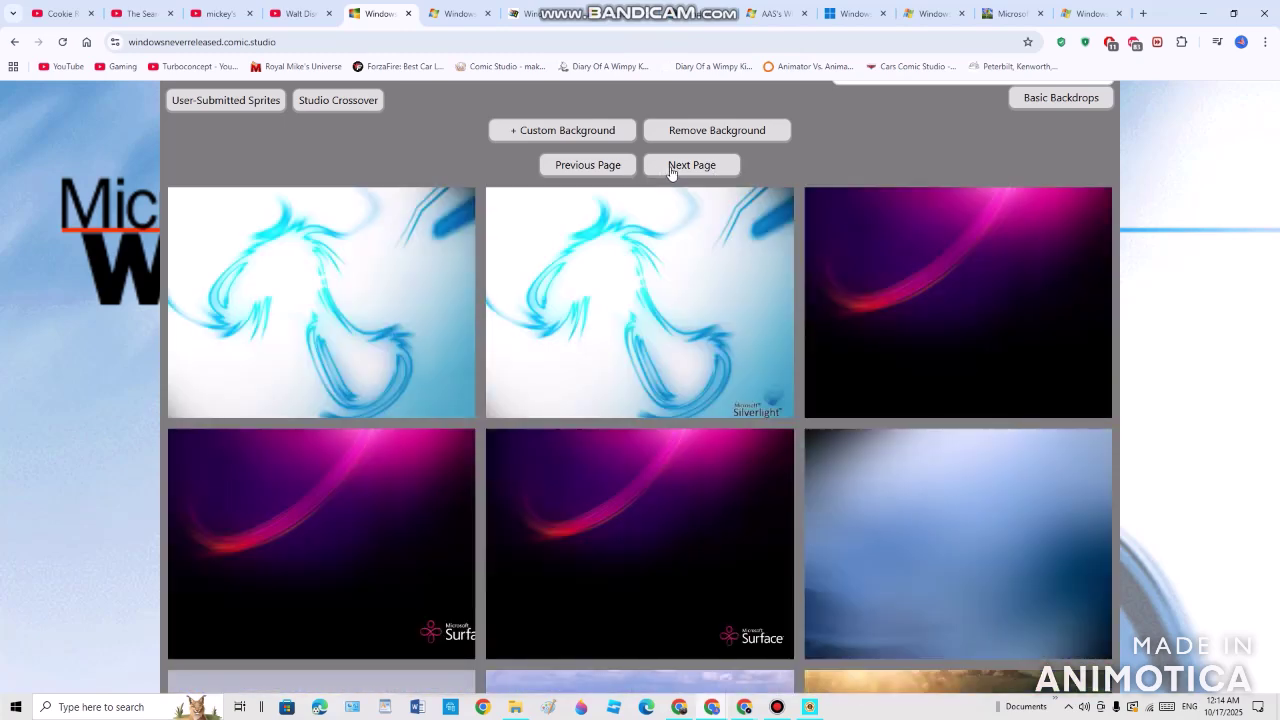
{"action": "scroll", "coordinate": [670, 172], "scroll_direction": "down", "scroll_amount": 4}
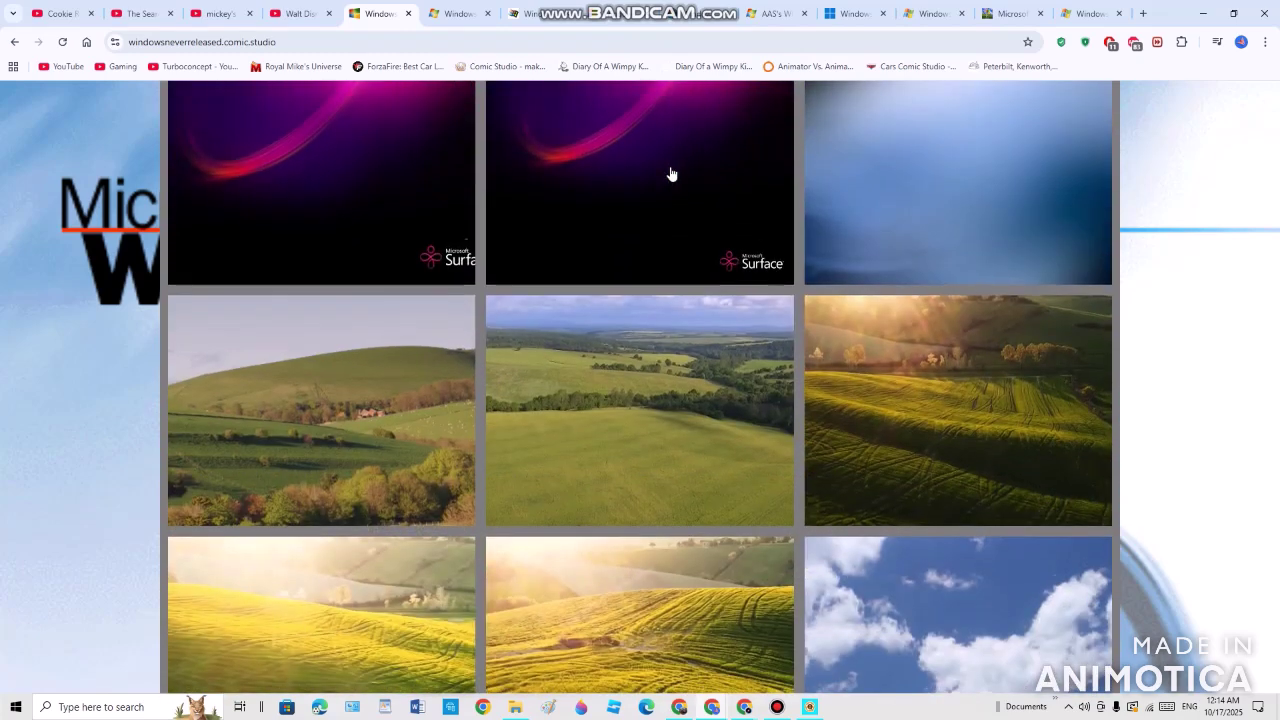
{"action": "scroll", "coordinate": [672, 174], "scroll_direction": "down", "scroll_amount": 1}
{"action": "scroll", "coordinate": [672, 174], "scroll_direction": "up", "scroll_amount": 3}
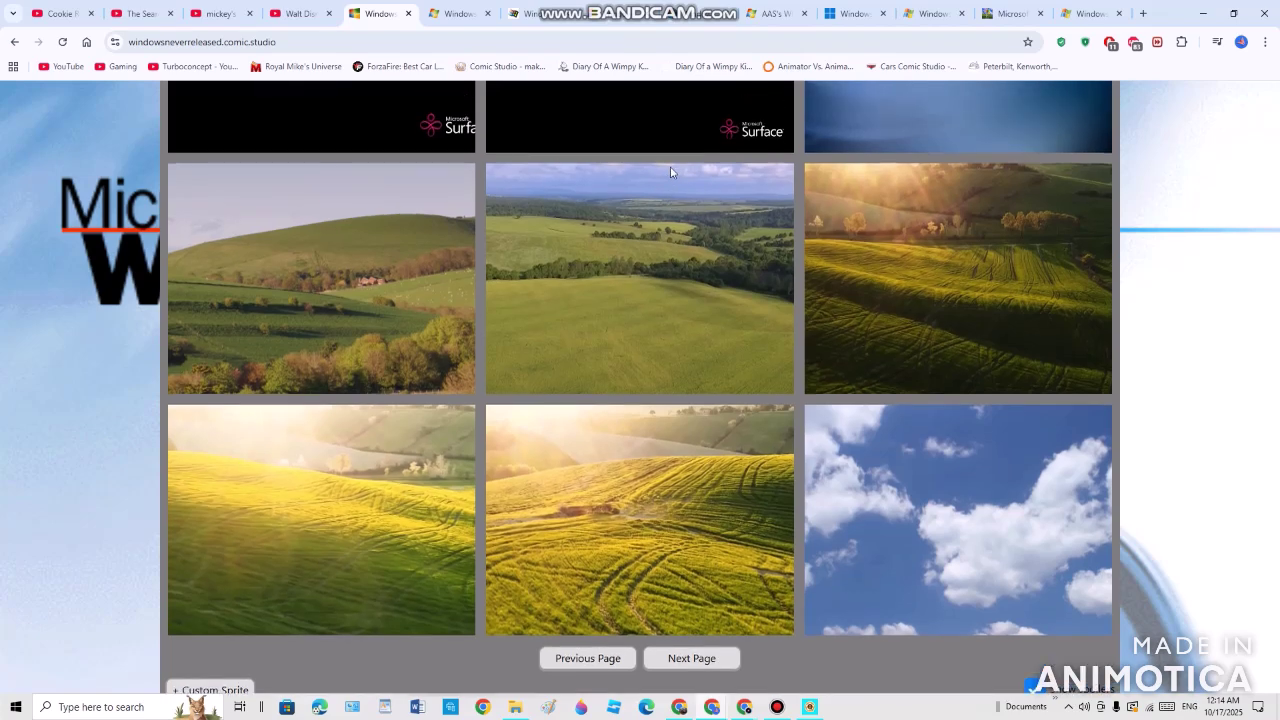
{"action": "scroll", "coordinate": [672, 174], "scroll_direction": "up", "scroll_amount": 1}
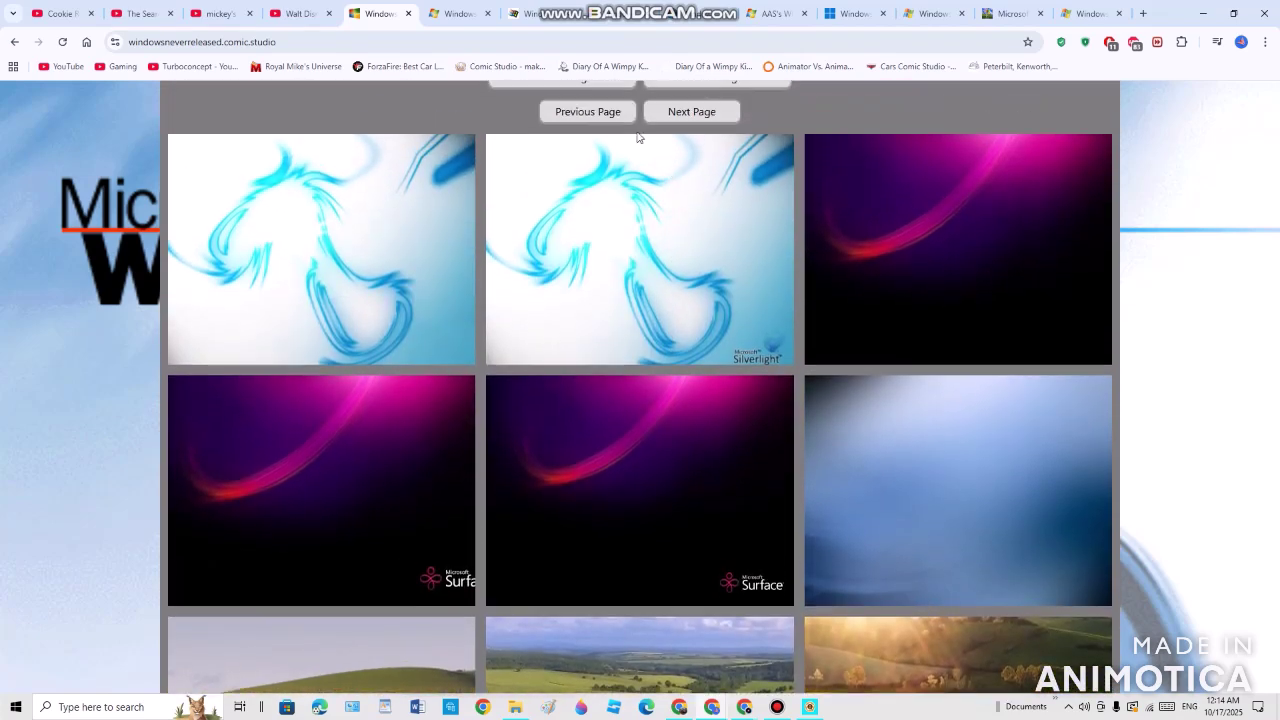
View the seventh page of backgrounds and advance to the eighth.
{"action": "left_click", "coordinate": [676, 118]}
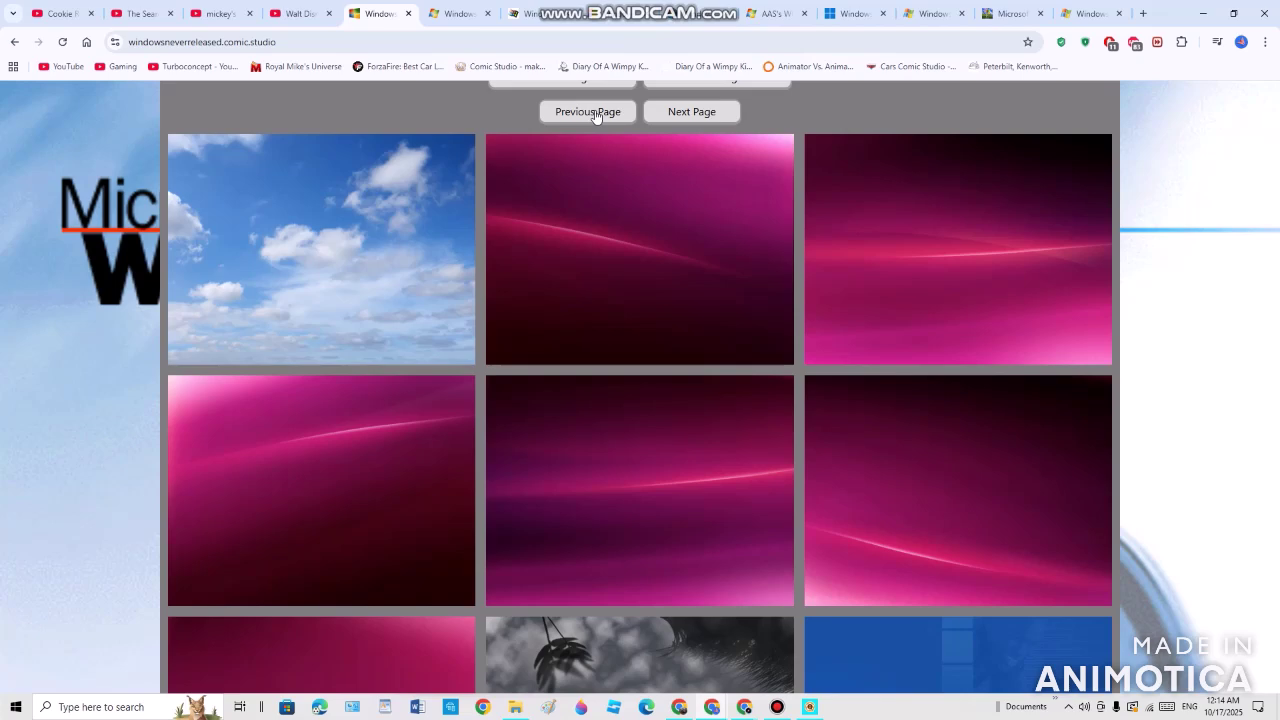
{"action": "scroll", "coordinate": [595, 116], "scroll_direction": "down", "scroll_amount": 5}
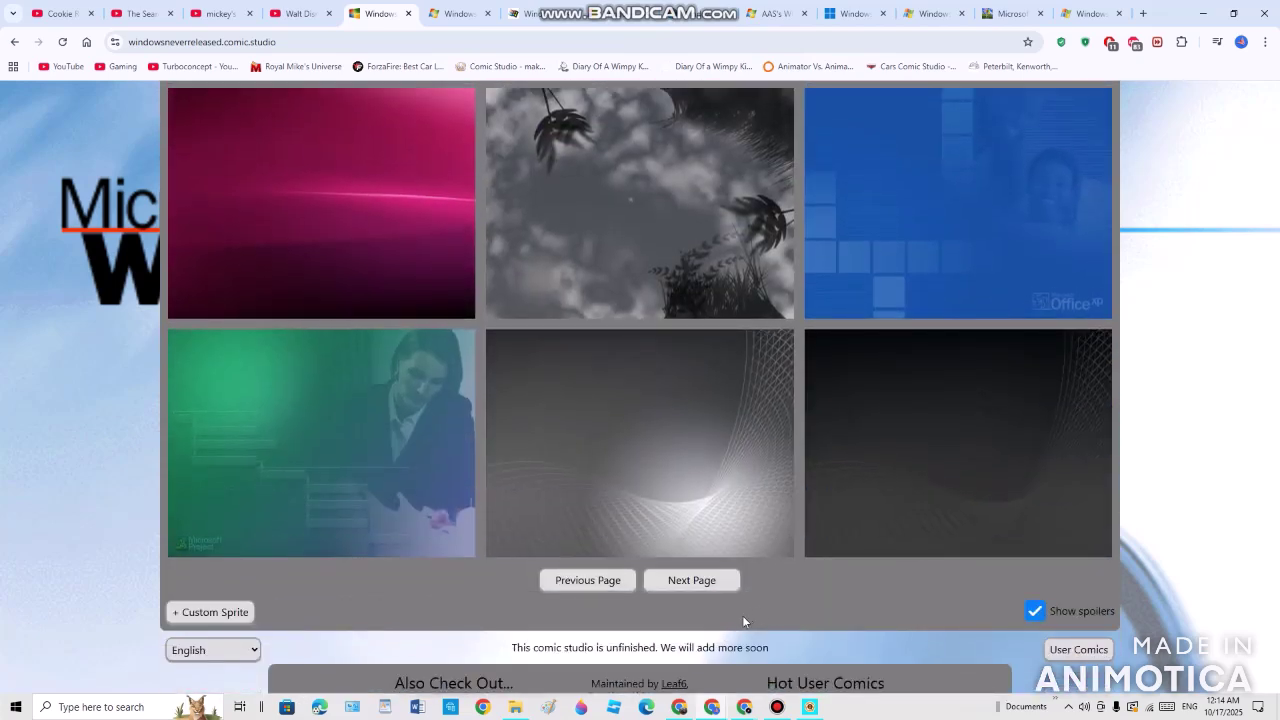
{"action": "scroll", "coordinate": [742, 615], "scroll_direction": "up", "scroll_amount": 1}
{"action": "left_click", "coordinate": [713, 666]}
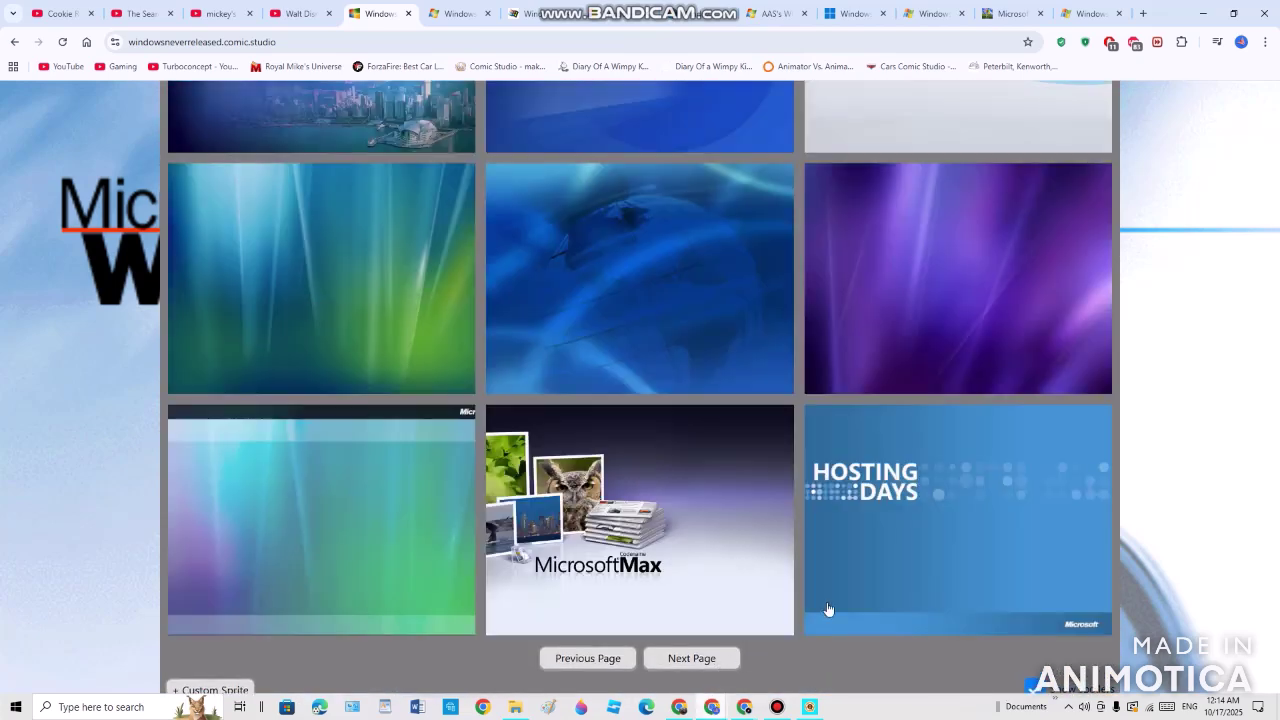
Examine the eighth page of backgrounds once more and advance to the ninth.
{"action": "scroll", "coordinate": [1263, 438], "scroll_direction": "up", "scroll_amount": 5}
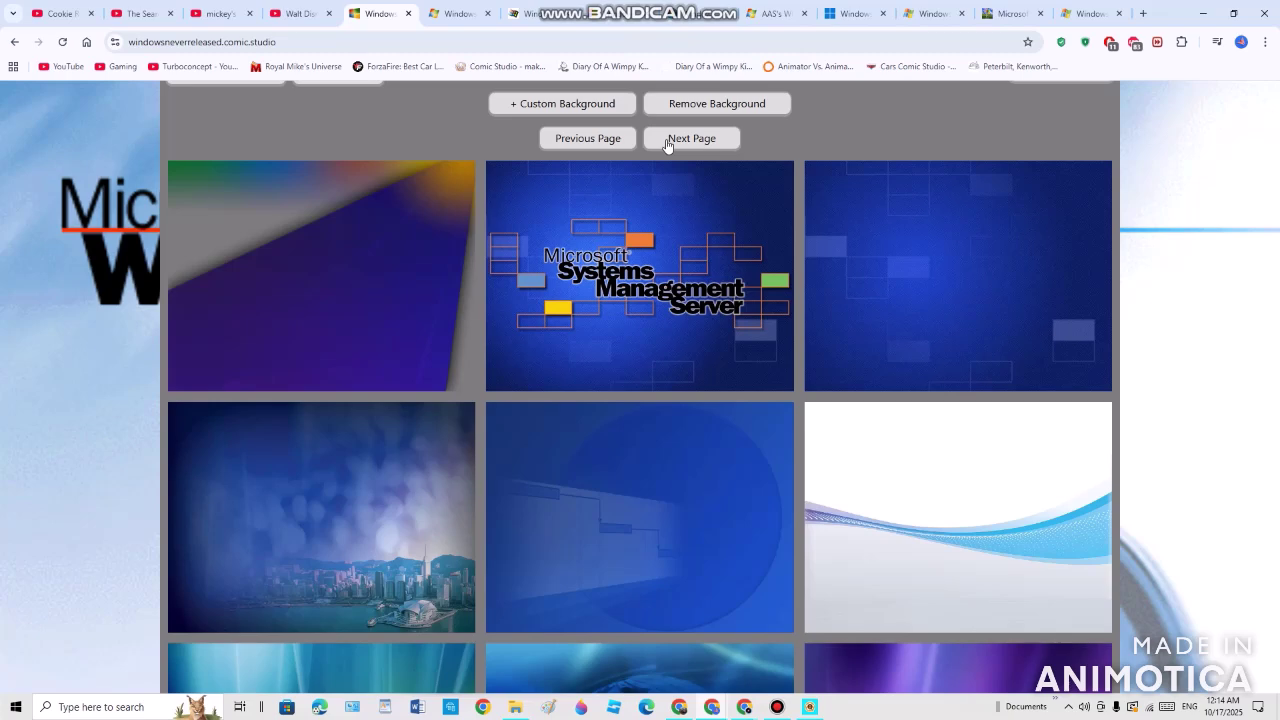
{"action": "scroll", "coordinate": [667, 145], "scroll_direction": "down", "scroll_amount": 7}
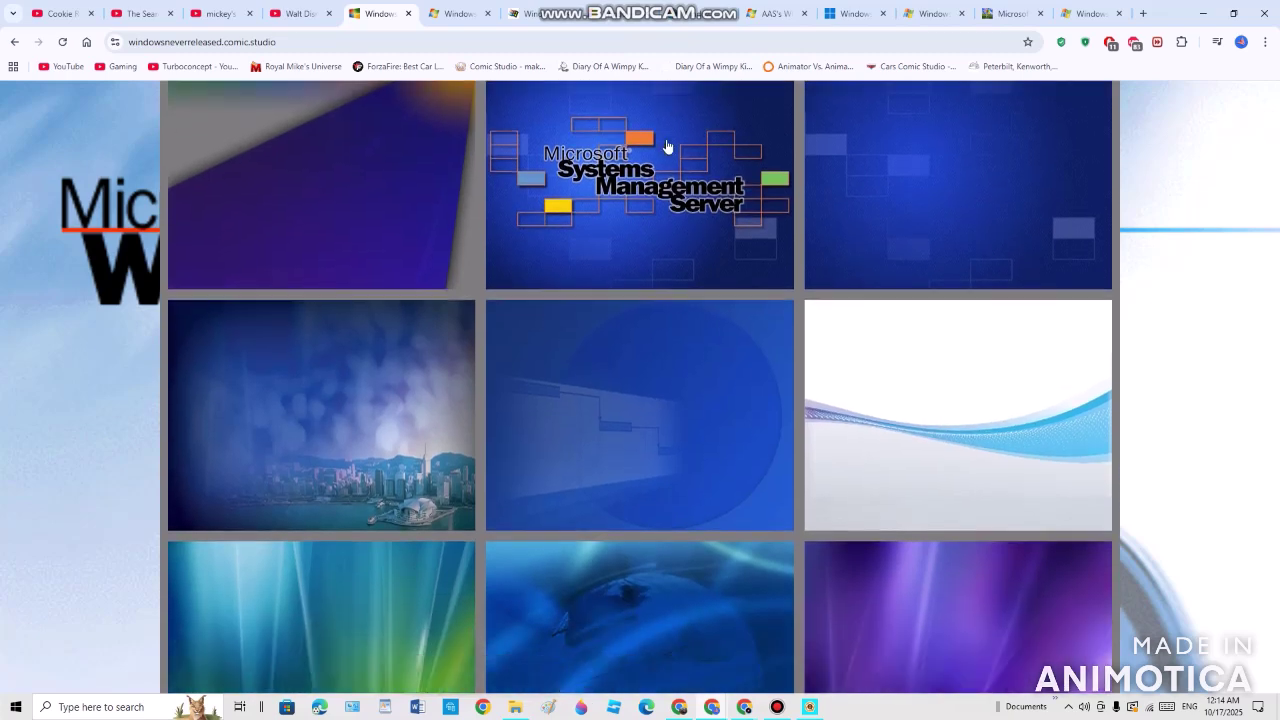
{"action": "scroll", "coordinate": [669, 251], "scroll_direction": "up", "scroll_amount": 7}
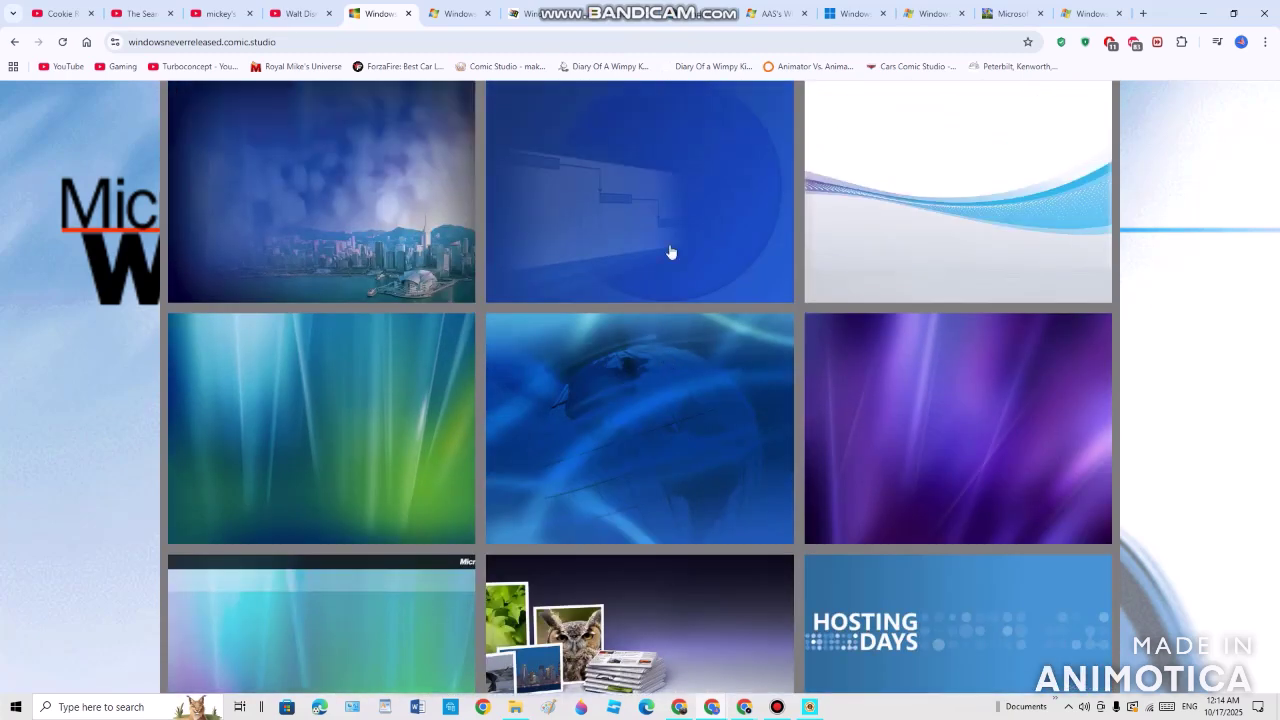
{"action": "left_click", "coordinate": [676, 172]}
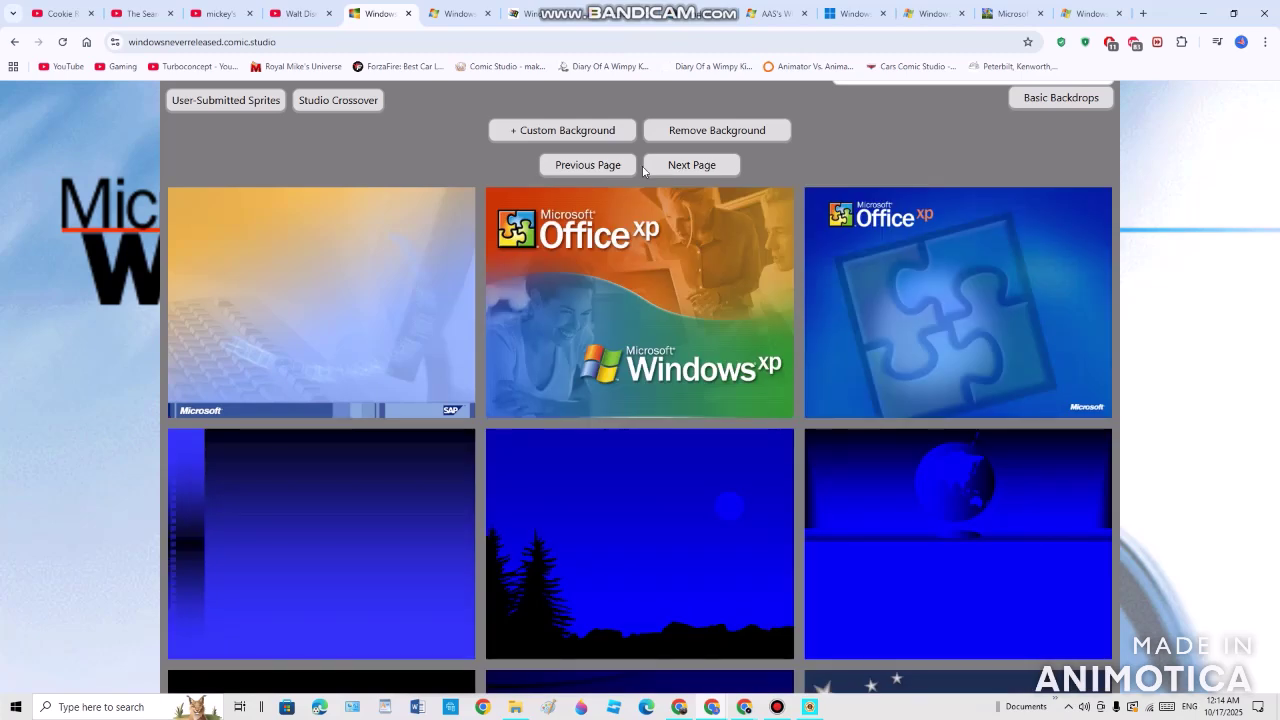
Look through the ninth and tenth pages of backgrounds and advance to the eleventh.
{"action": "scroll", "coordinate": [642, 167], "scroll_direction": "down", "scroll_amount": 6}
{"action": "scroll", "coordinate": [644, 174], "scroll_direction": "down", "scroll_amount": 2}
{"action": "scroll", "coordinate": [706, 512], "scroll_direction": "up", "scroll_amount": 1}
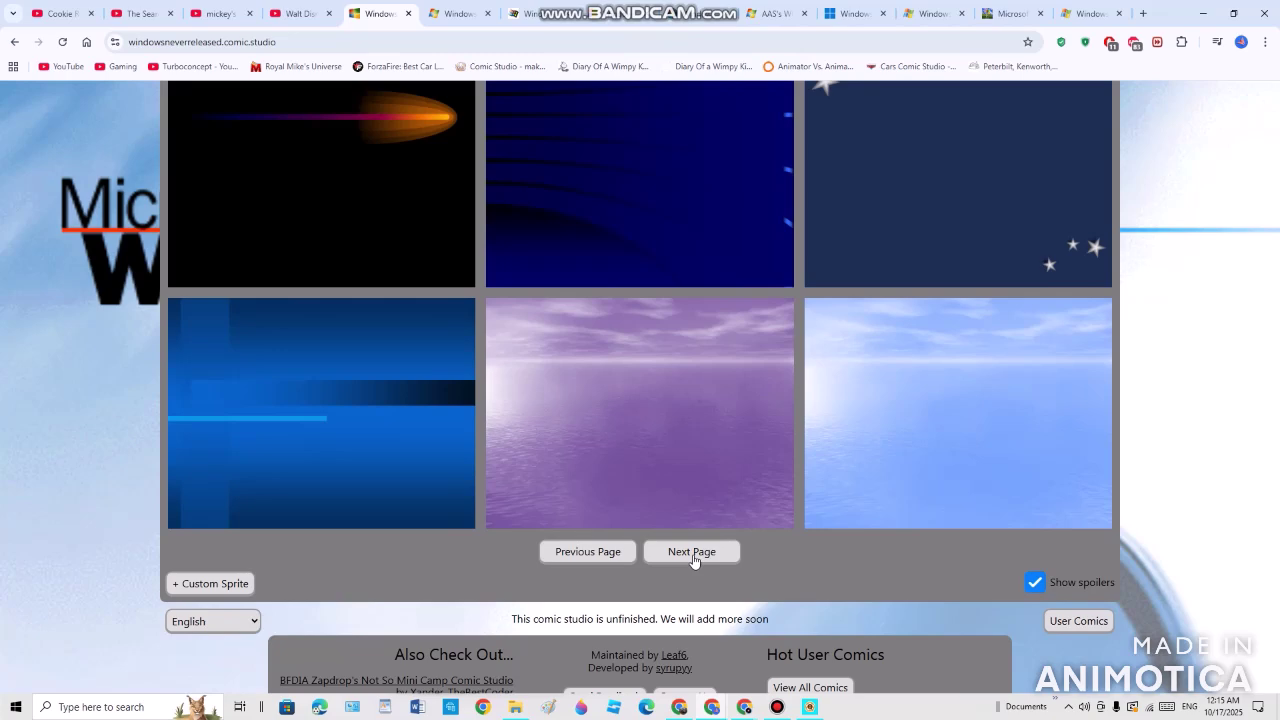
{"action": "left_click", "coordinate": [693, 552]}
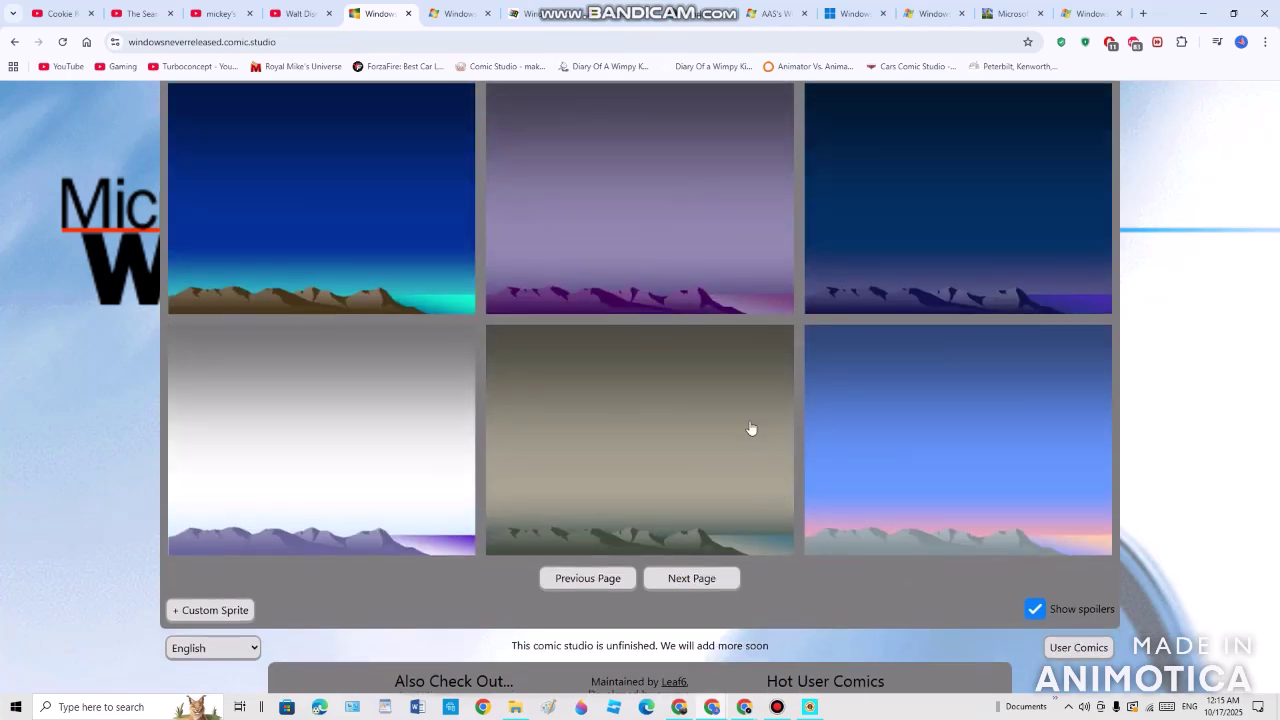
{"action": "scroll", "coordinate": [730, 360], "scroll_direction": "up", "scroll_amount": 2}
{"action": "scroll", "coordinate": [718, 293], "scroll_direction": "up", "scroll_amount": 4}
{"action": "left_click", "coordinate": [684, 197]}
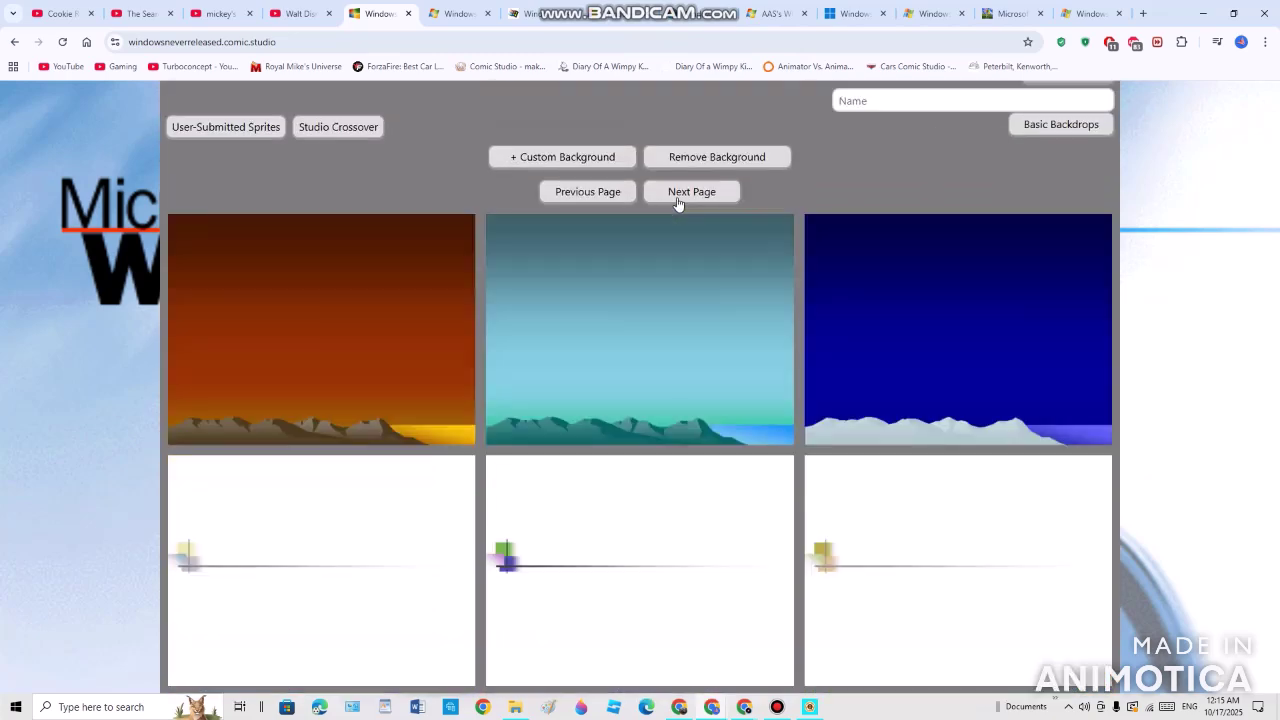
Go back to the ninth page of backgrounds to review its images, and move forward again to the eleventh.
{"action": "left_click", "coordinate": [627, 193]}
{"action": "scroll", "coordinate": [609, 365], "scroll_direction": "down", "scroll_amount": 6}
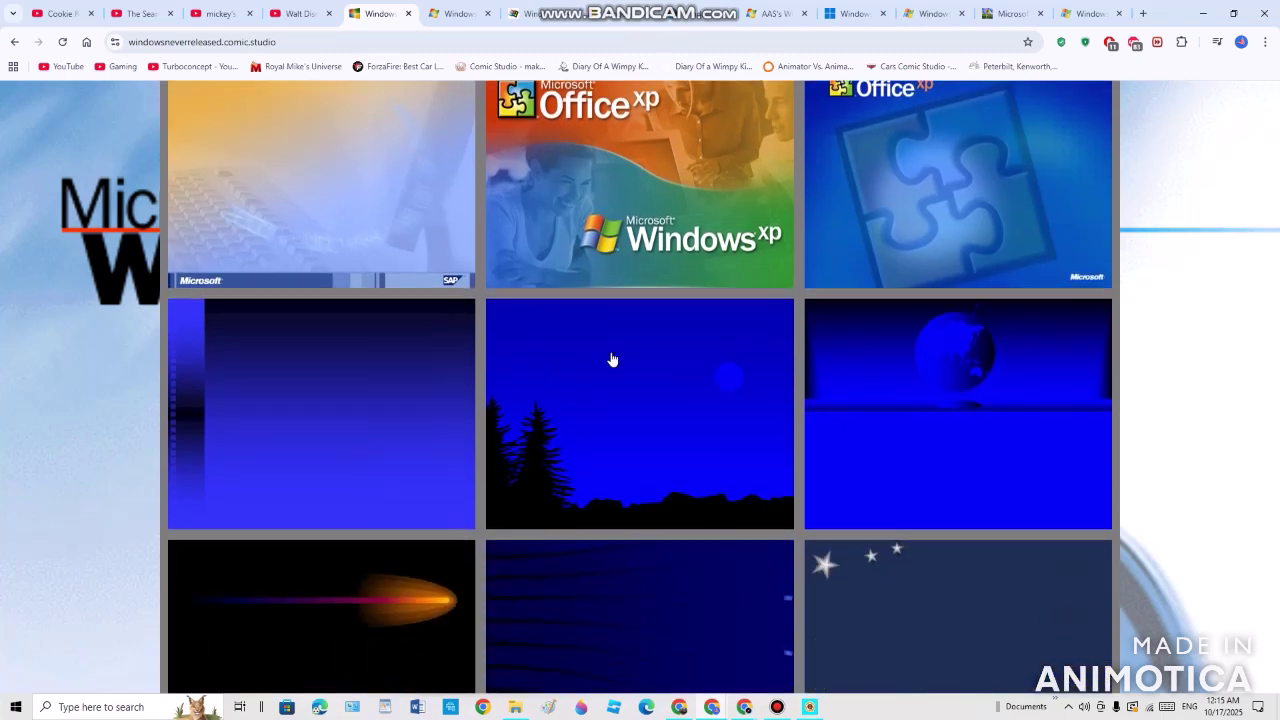
{"action": "scroll", "coordinate": [640, 440], "scroll_direction": "down", "scroll_amount": 1}
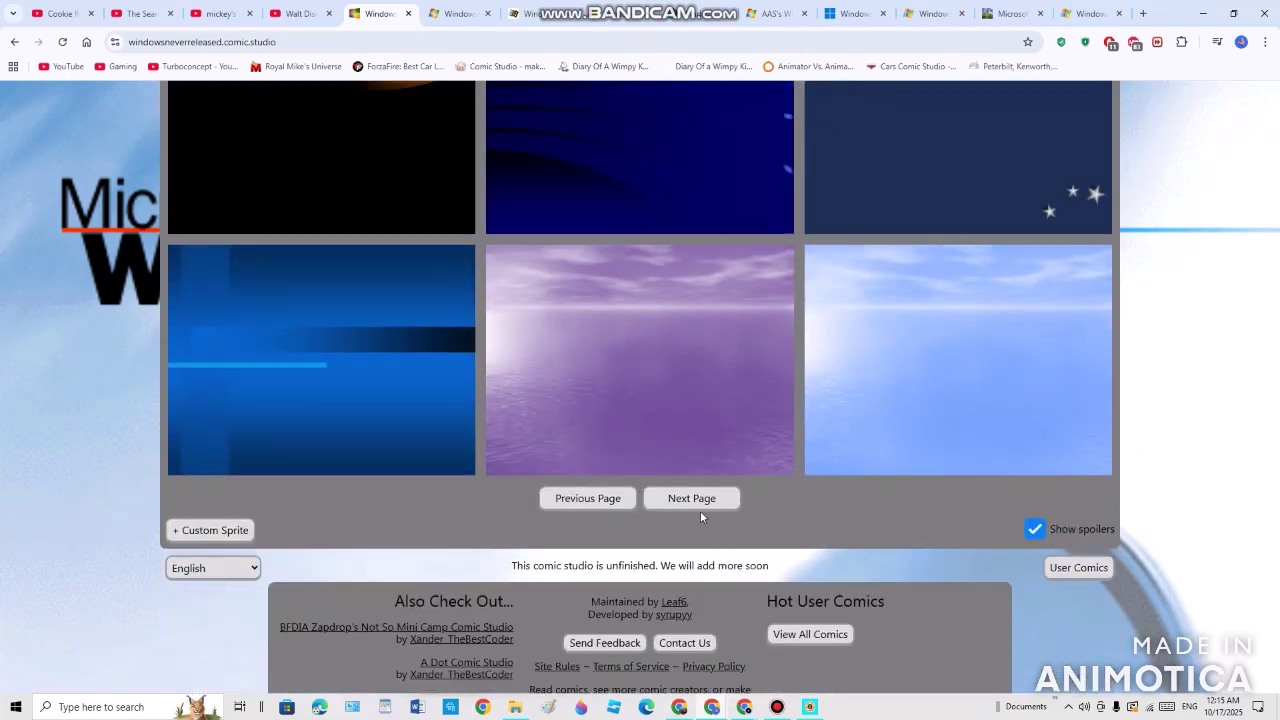
{"action": "scroll", "coordinate": [700, 517], "scroll_direction": "up", "scroll_amount": 1}
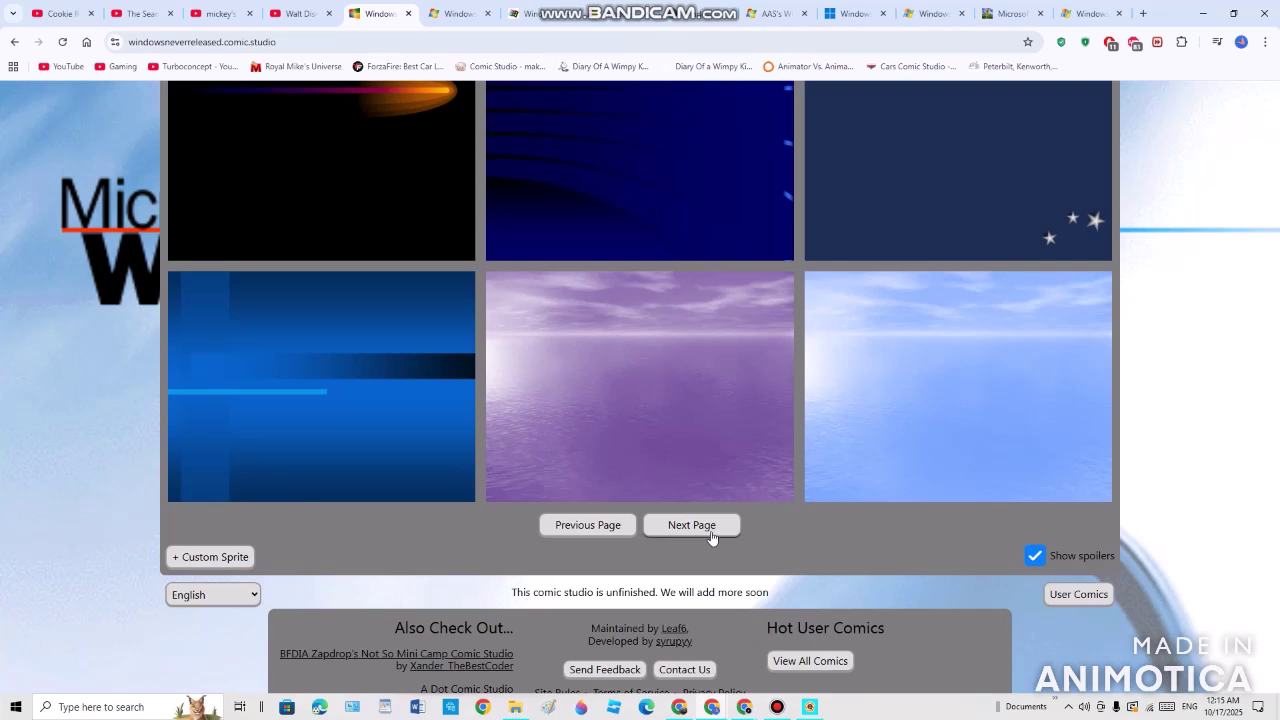
{"action": "left_click", "coordinate": [700, 520]}
{"action": "left_click", "coordinate": [700, 520]}
Examine the eleventh page of backgrounds from beginning to end and advance to the twelfth.
{"action": "scroll", "coordinate": [923, 471], "scroll_direction": "up", "scroll_amount": 1}
{"action": "scroll", "coordinate": [923, 471], "scroll_direction": "up", "scroll_amount": 5}
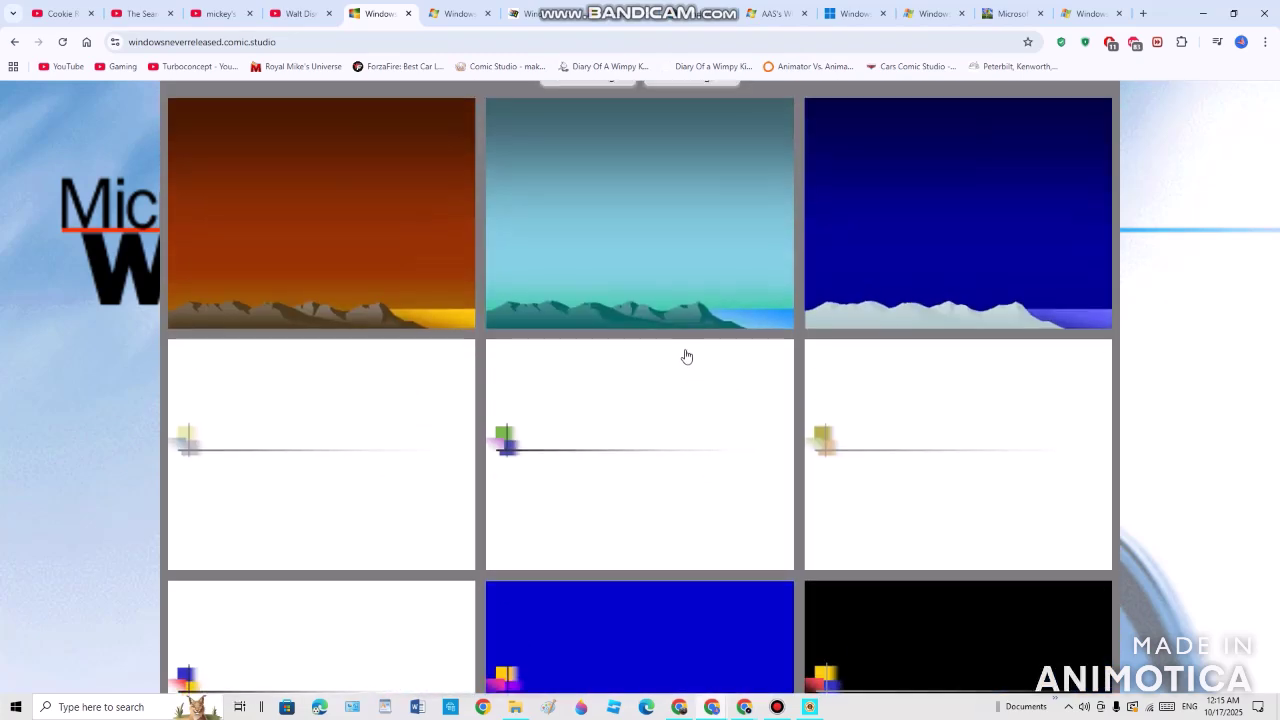
{"action": "scroll", "coordinate": [705, 440], "scroll_direction": "down", "scroll_amount": 1}
{"action": "scroll", "coordinate": [705, 440], "scroll_direction": "down", "scroll_amount": 4}
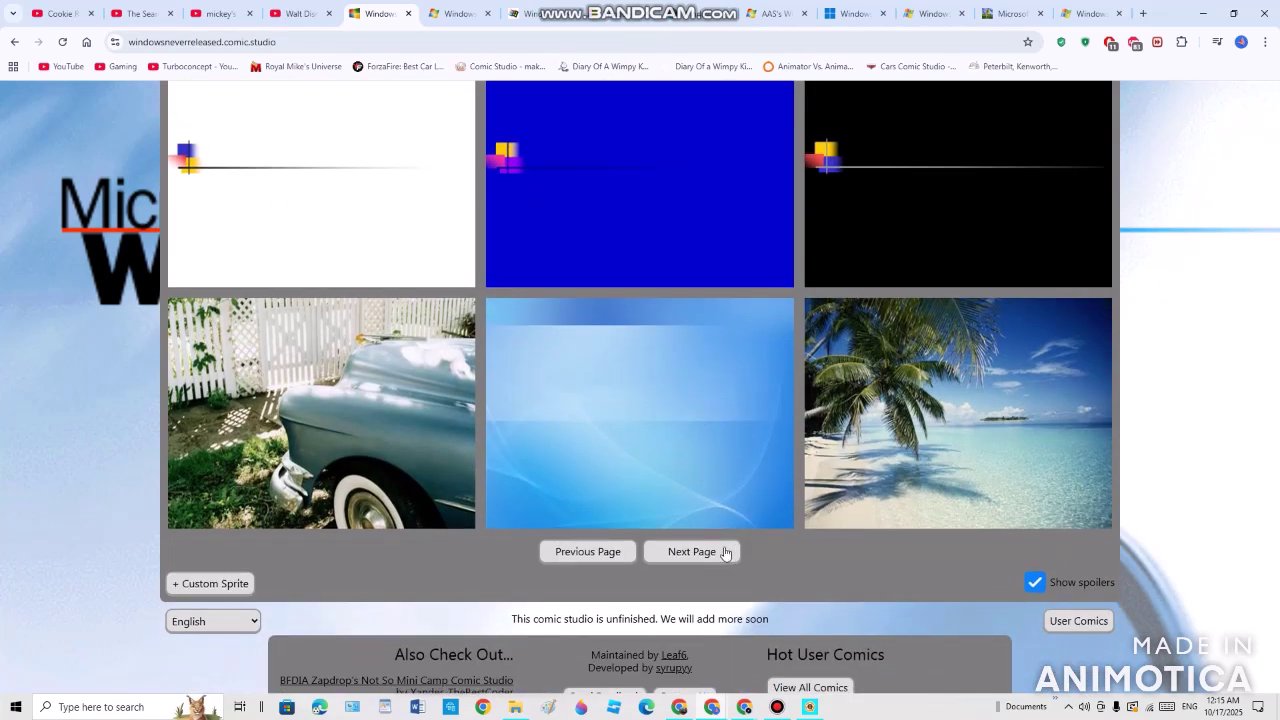
{"action": "left_click", "coordinate": [725, 552]}
Look through the twelfth and thirteenth pages of backgrounds and advance to the fourteenth.
{"action": "scroll", "coordinate": [810, 289], "scroll_direction": "up", "scroll_amount": 3}
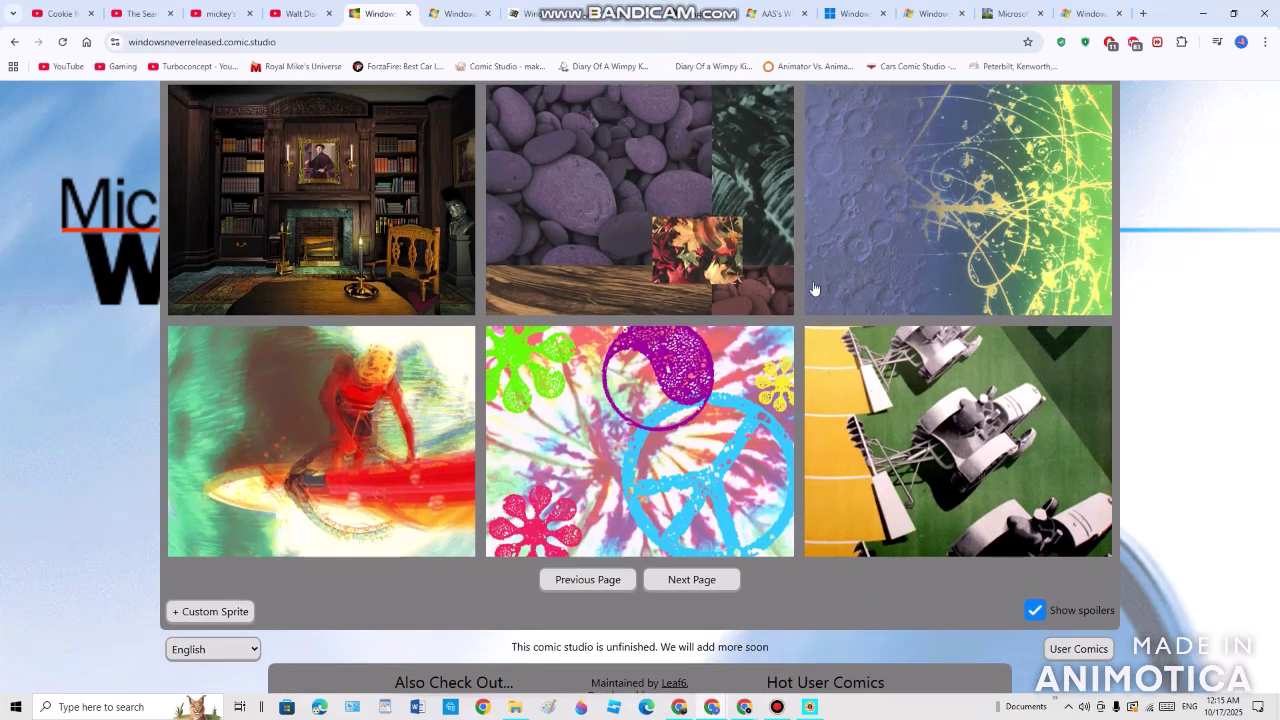
{"action": "scroll", "coordinate": [806, 271], "scroll_direction": "up", "scroll_amount": 3}
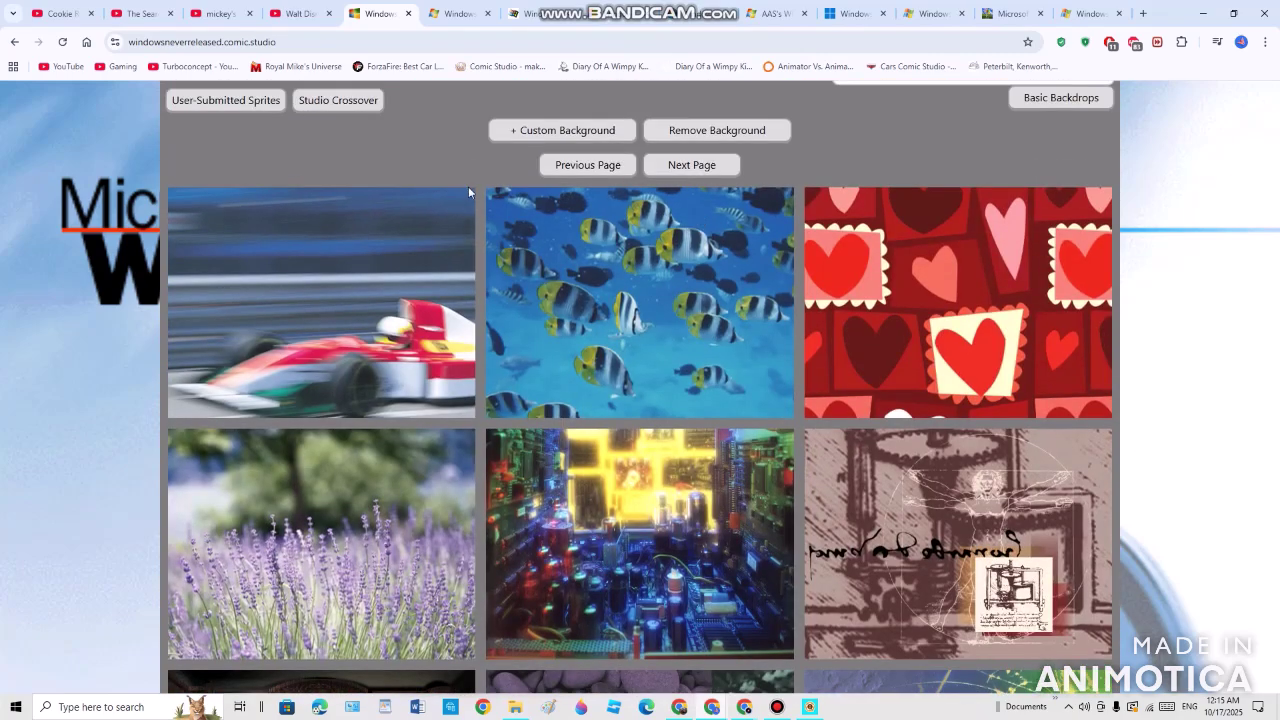
{"action": "left_click", "coordinate": [655, 177]}
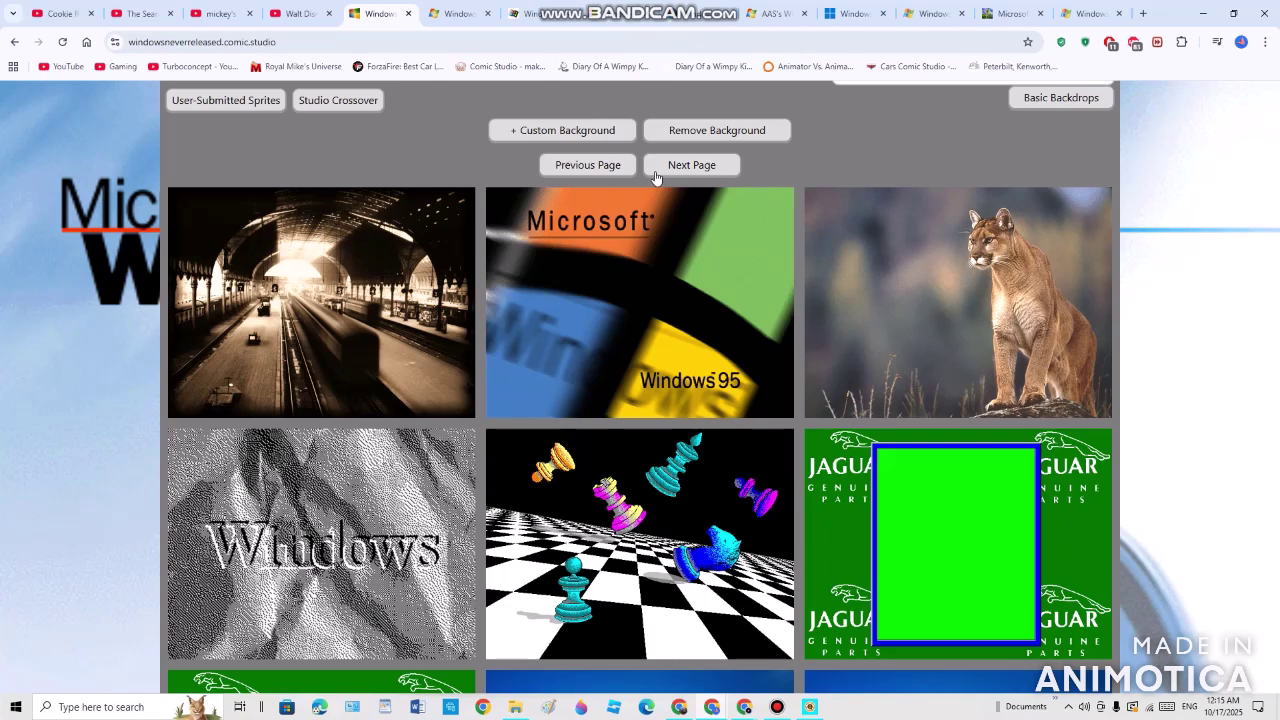
{"action": "scroll", "coordinate": [185, 323], "scroll_direction": "down", "scroll_amount": 2}
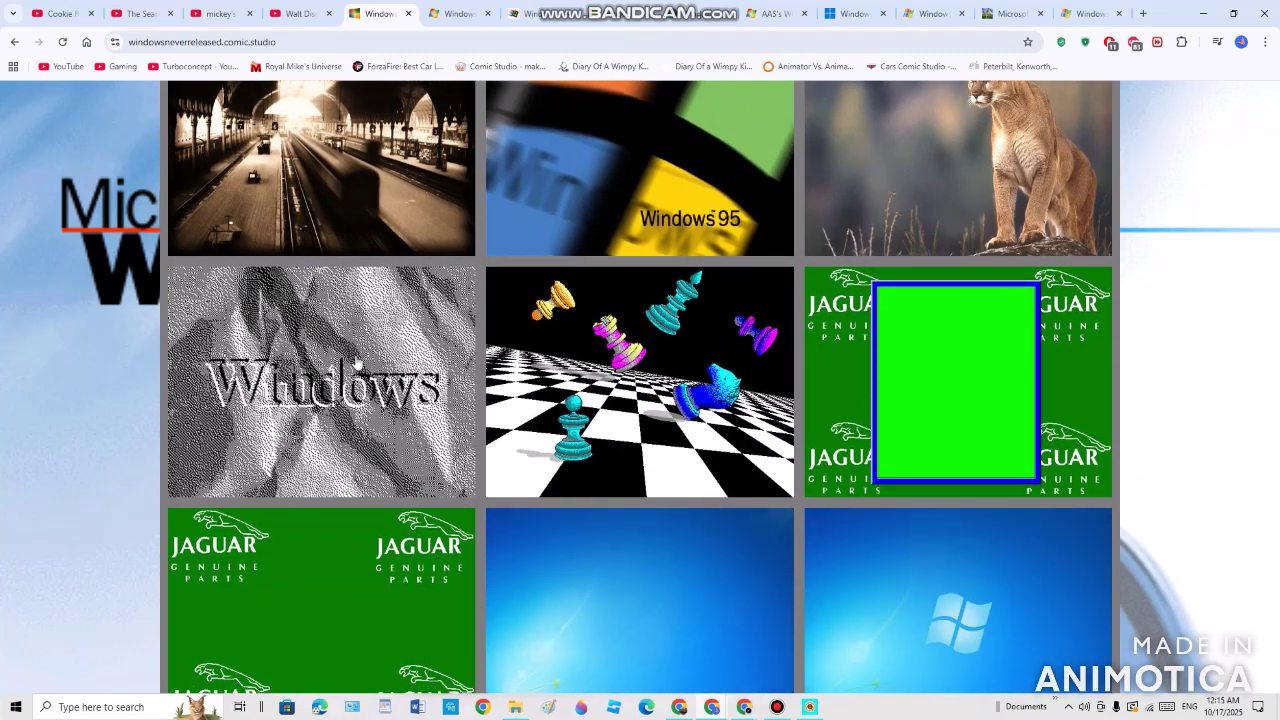
{"action": "scroll", "coordinate": [855, 564], "scroll_direction": "down", "scroll_amount": 4}
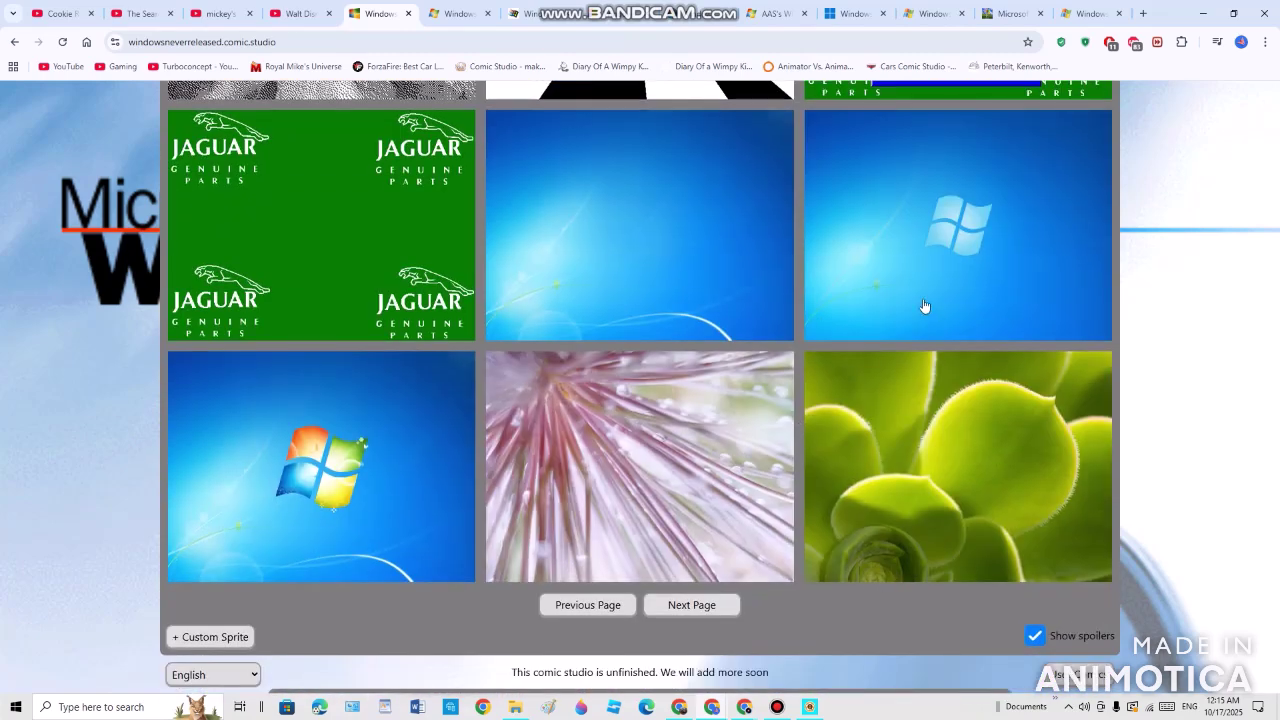
{"action": "left_click", "coordinate": [731, 614]}
Examine the fourteenth page of backgrounds, recheck the thirteenth, and move forward to the last page.
{"action": "scroll", "coordinate": [731, 600], "scroll_direction": "up", "scroll_amount": 3}
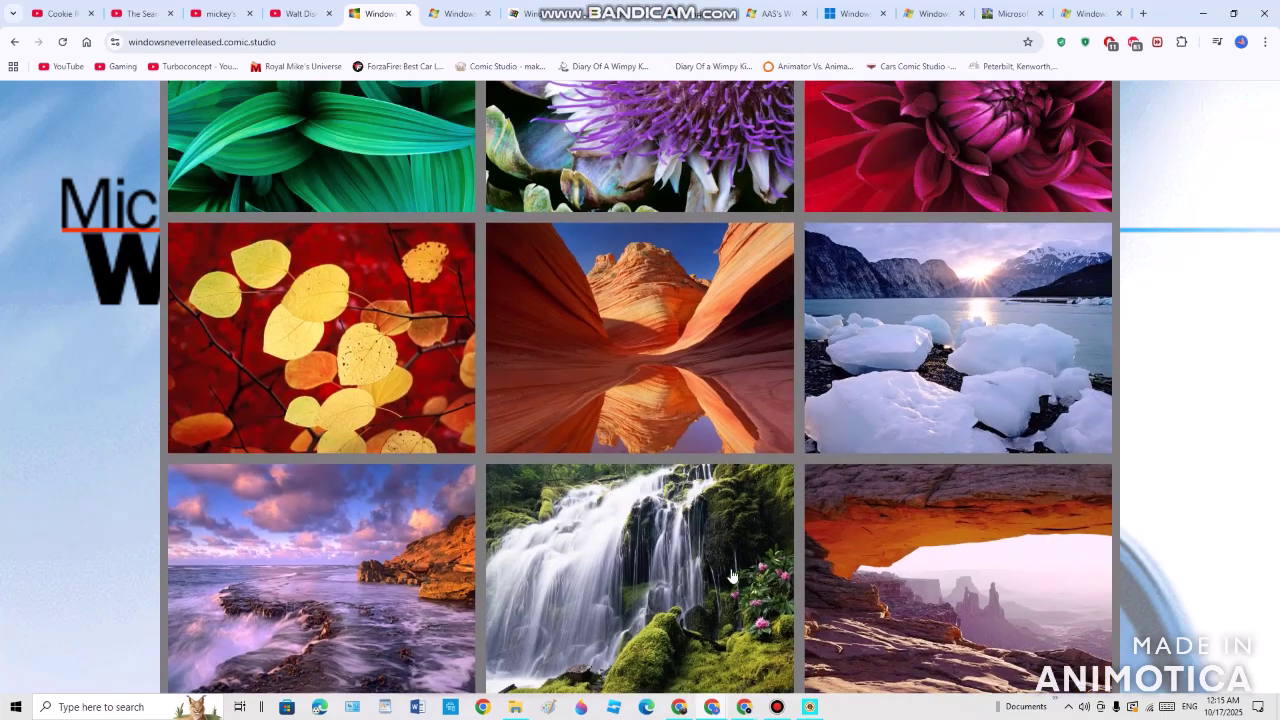
{"action": "scroll", "coordinate": [731, 577], "scroll_direction": "up", "scroll_amount": 2}
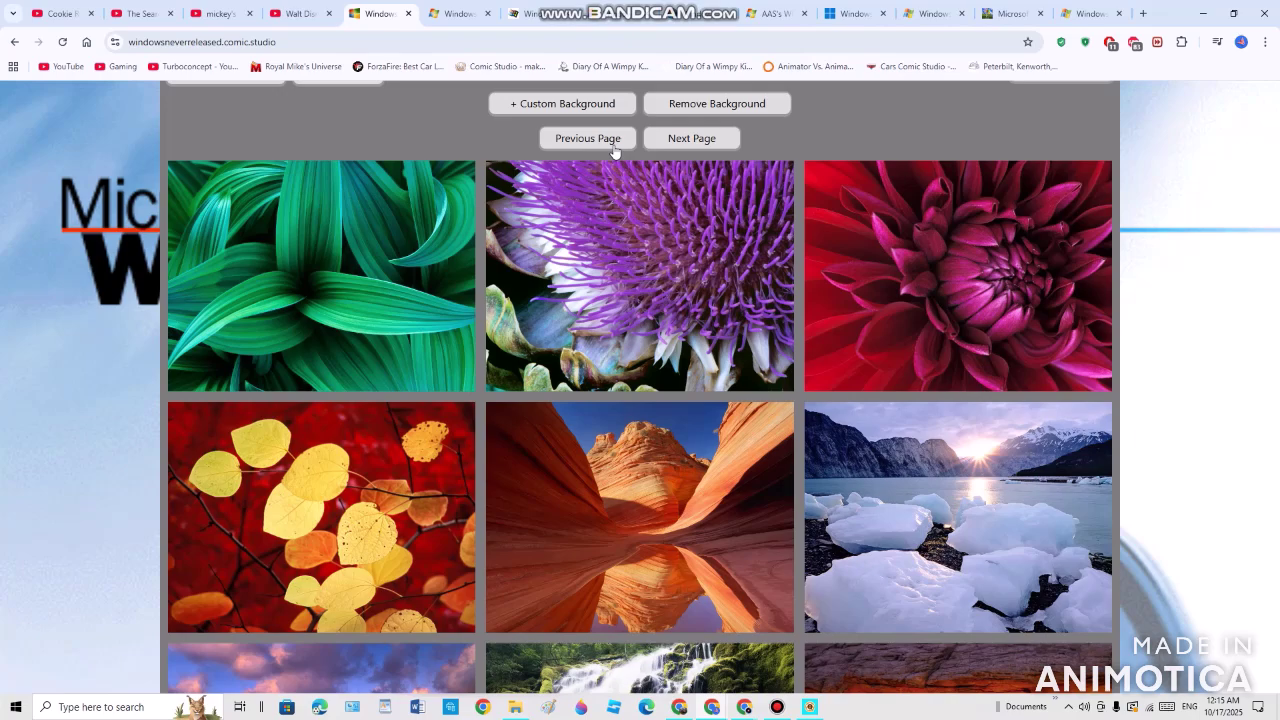
{"action": "left_click", "coordinate": [614, 148]}
{"action": "scroll", "coordinate": [724, 597], "scroll_direction": "down", "scroll_amount": 5}
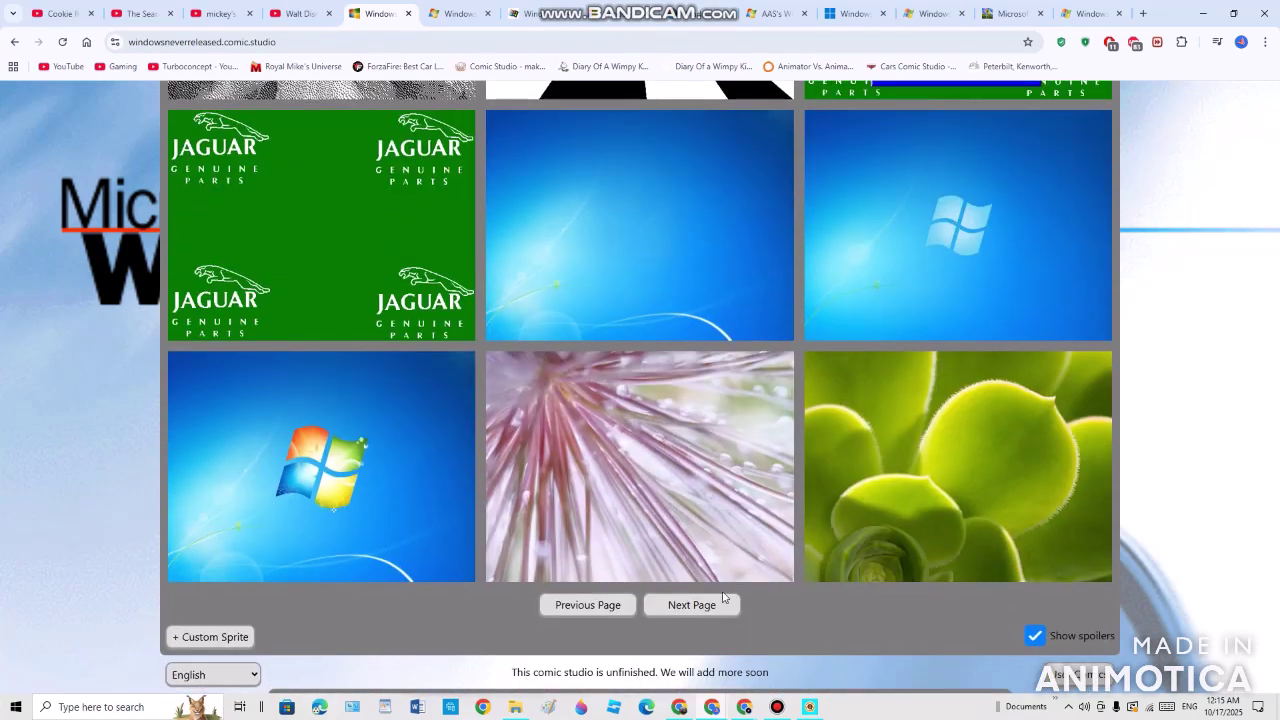
{"action": "left_click", "coordinate": [724, 600]}
{"action": "left_click", "coordinate": [724, 604]}
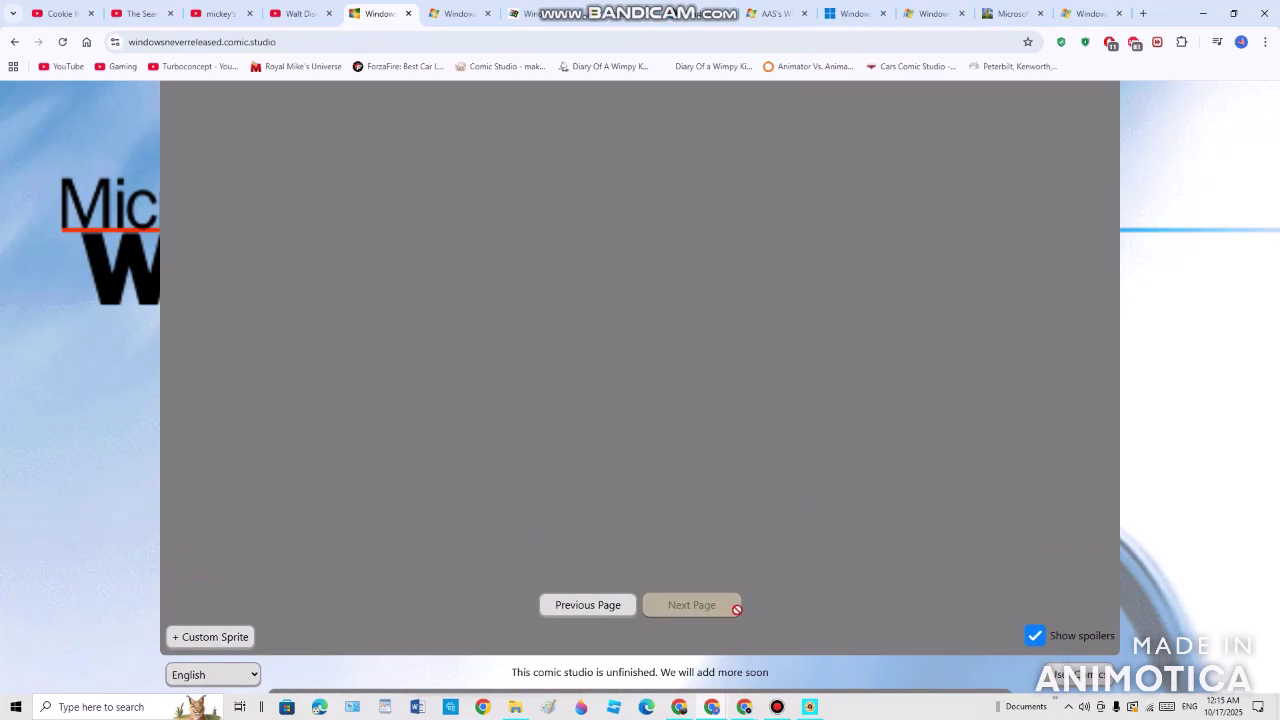
Examine all the images on the last page of backgrounds.
{"action": "scroll", "coordinate": [876, 562], "scroll_direction": "up", "scroll_amount": 1}
{"action": "scroll", "coordinate": [876, 566], "scroll_direction": "up", "scroll_amount": 4}
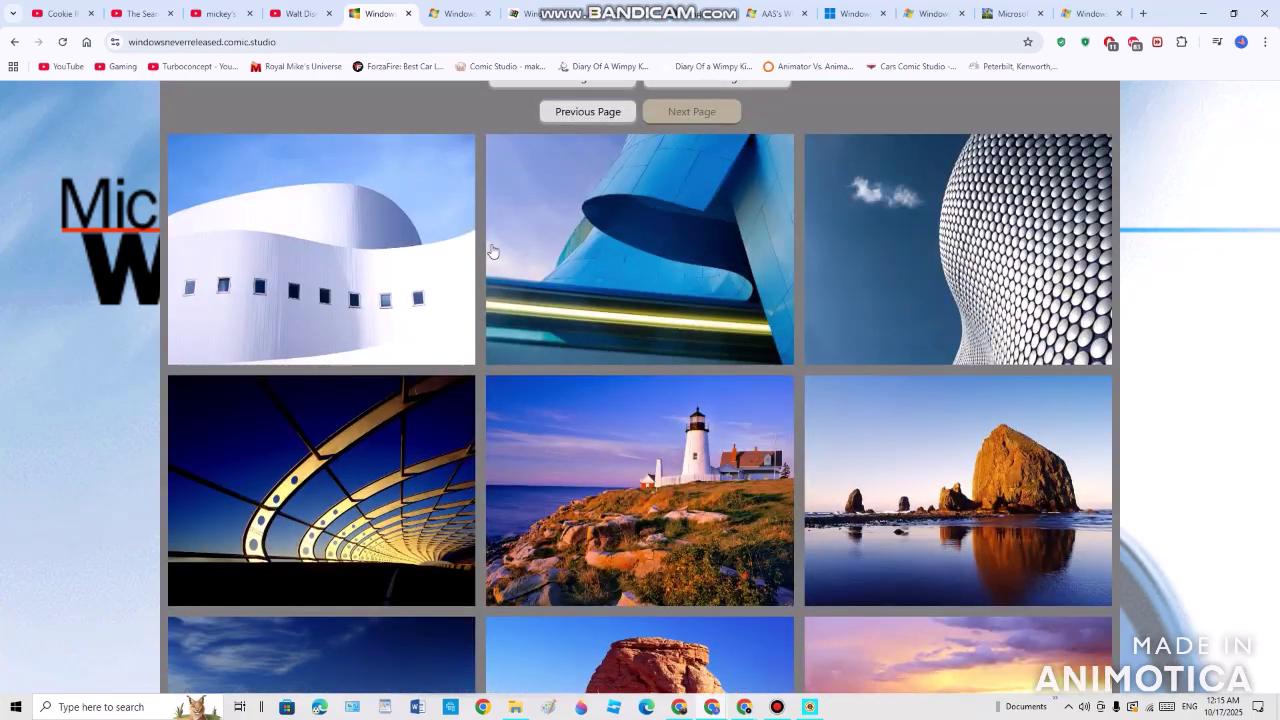
{"action": "scroll", "coordinate": [829, 356], "scroll_direction": "down", "scroll_amount": 3}
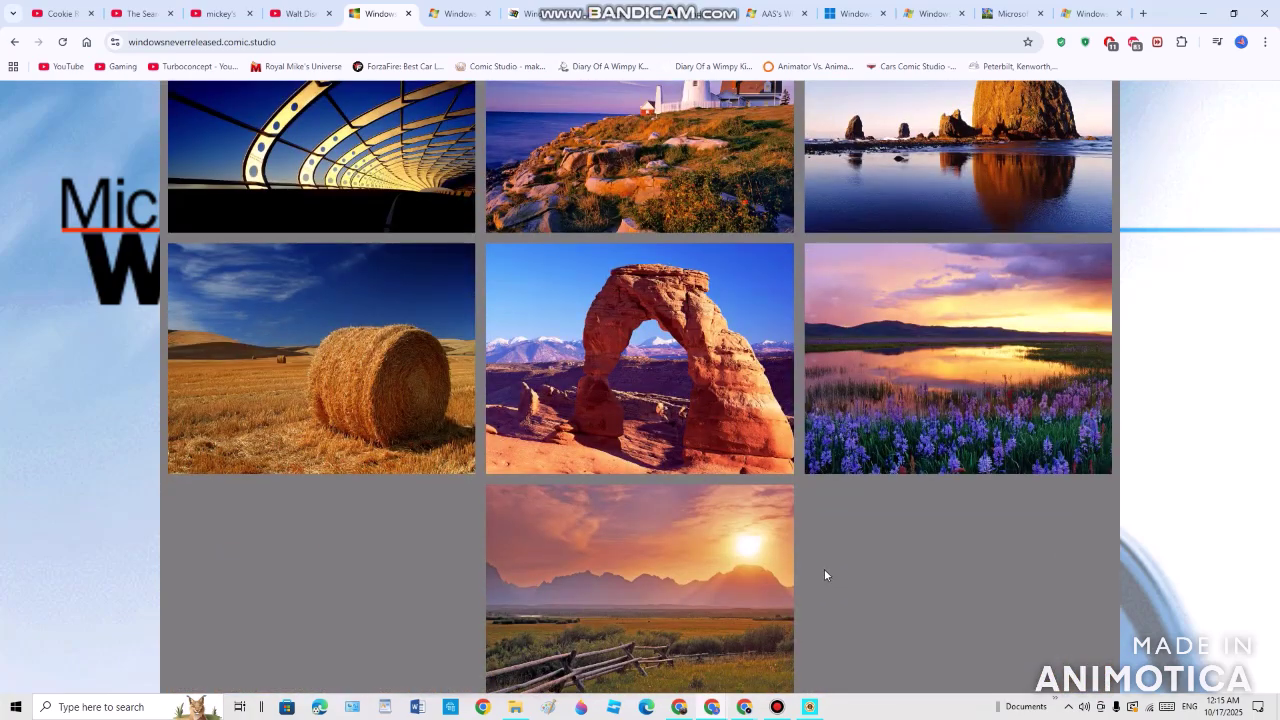
{"action": "scroll", "coordinate": [830, 570], "scroll_direction": "down", "scroll_amount": 1}
{"action": "scroll", "coordinate": [805, 505], "scroll_direction": "up", "scroll_amount": 4}
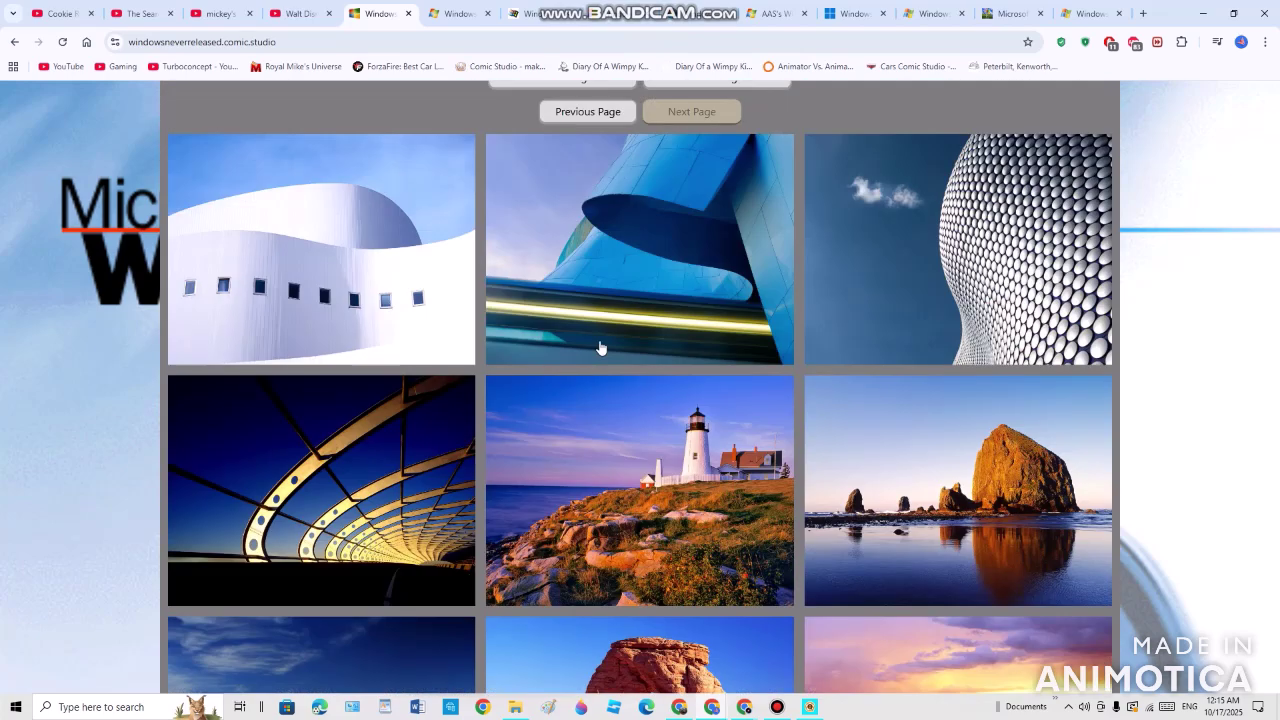
{"action": "scroll", "coordinate": [920, 200], "scroll_direction": "up", "scroll_amount": 2}
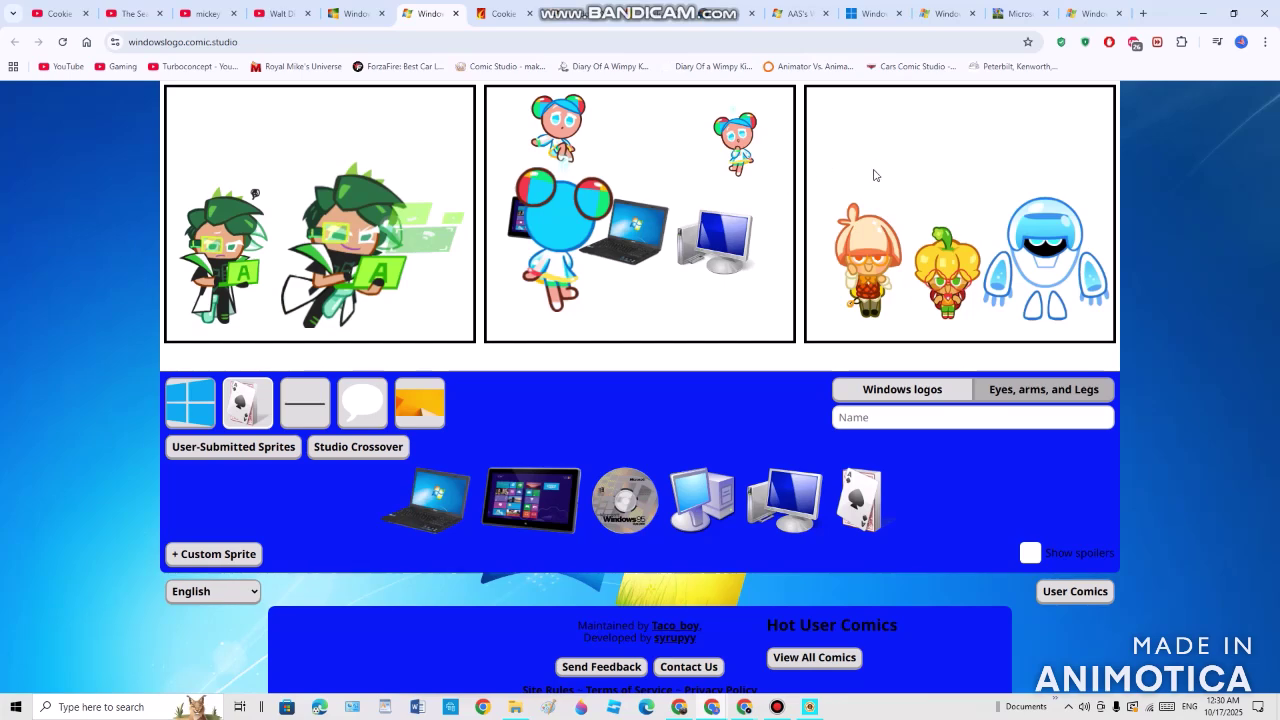
Search the Windows logo studio's crossover studios for "lemonsoda" and check what the LemonSoda studio offers.
{"action": "left_click", "coordinate": [368, 452]}
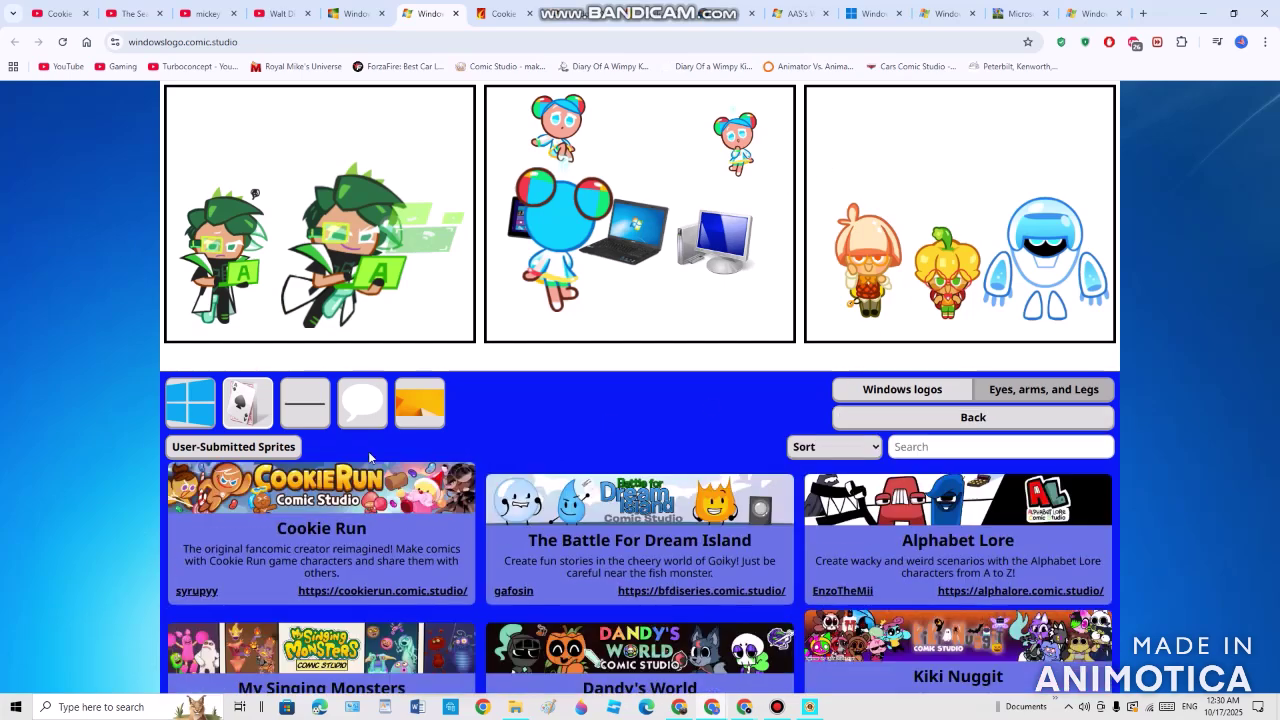
{"action": "left_click", "coordinate": [894, 446]}
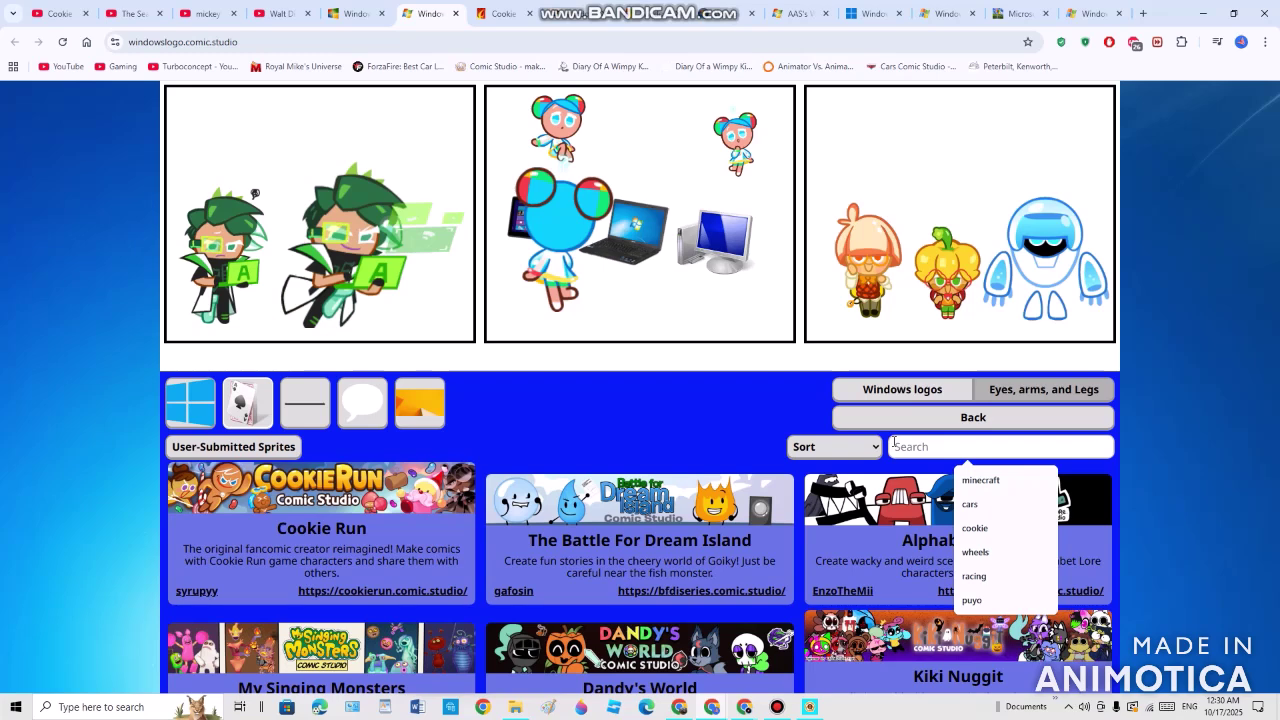
{"action": "type", "text": "lemo"}
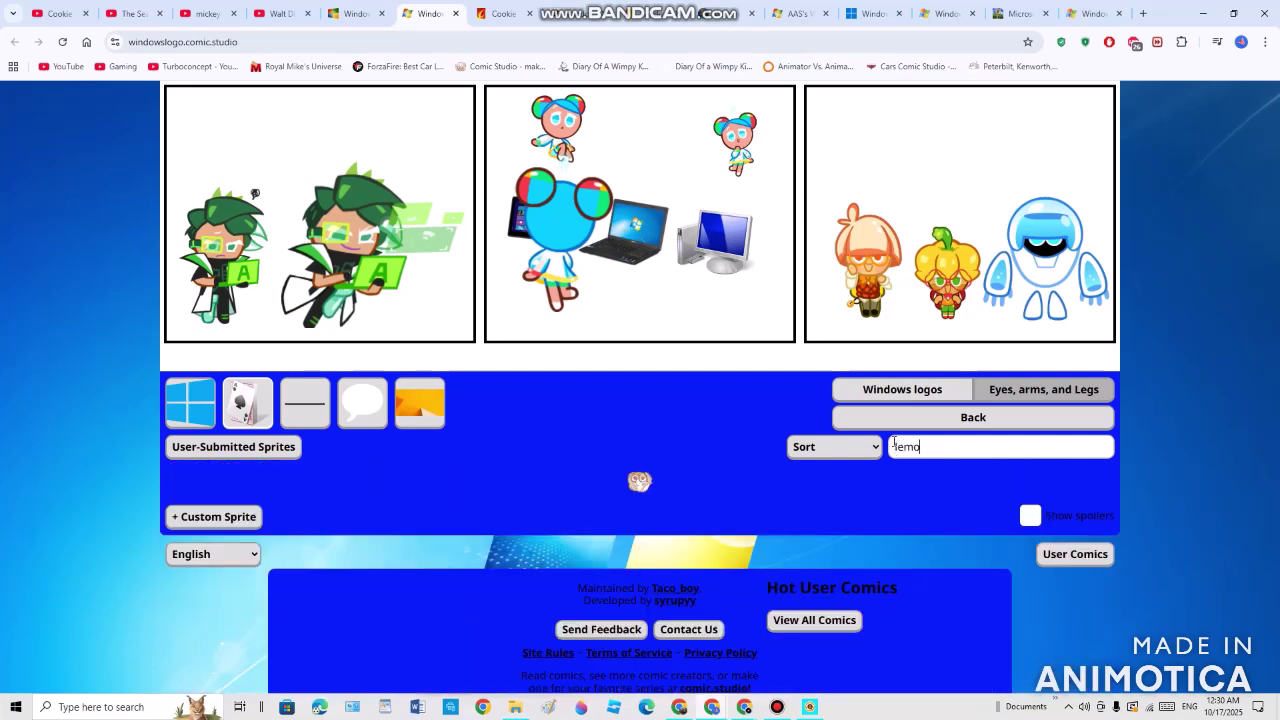
{"action": "type", "text": "nsoda"}
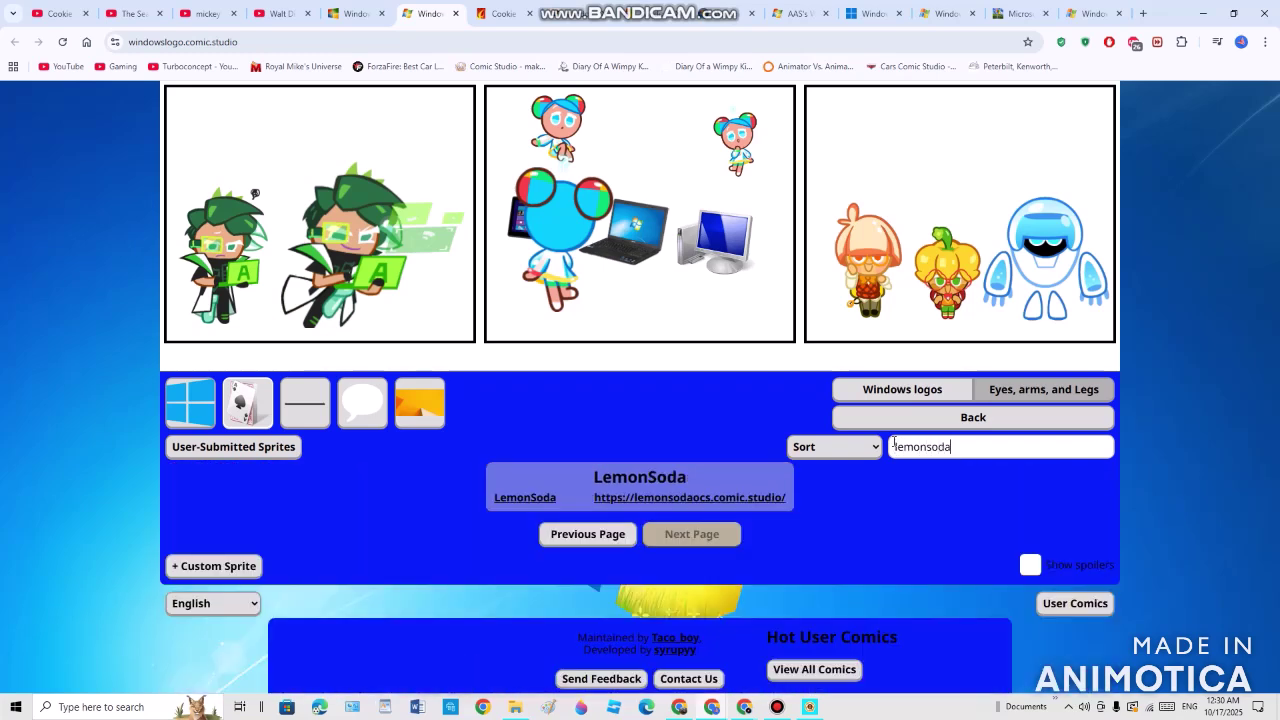
{"action": "left_click", "coordinate": [686, 470]}
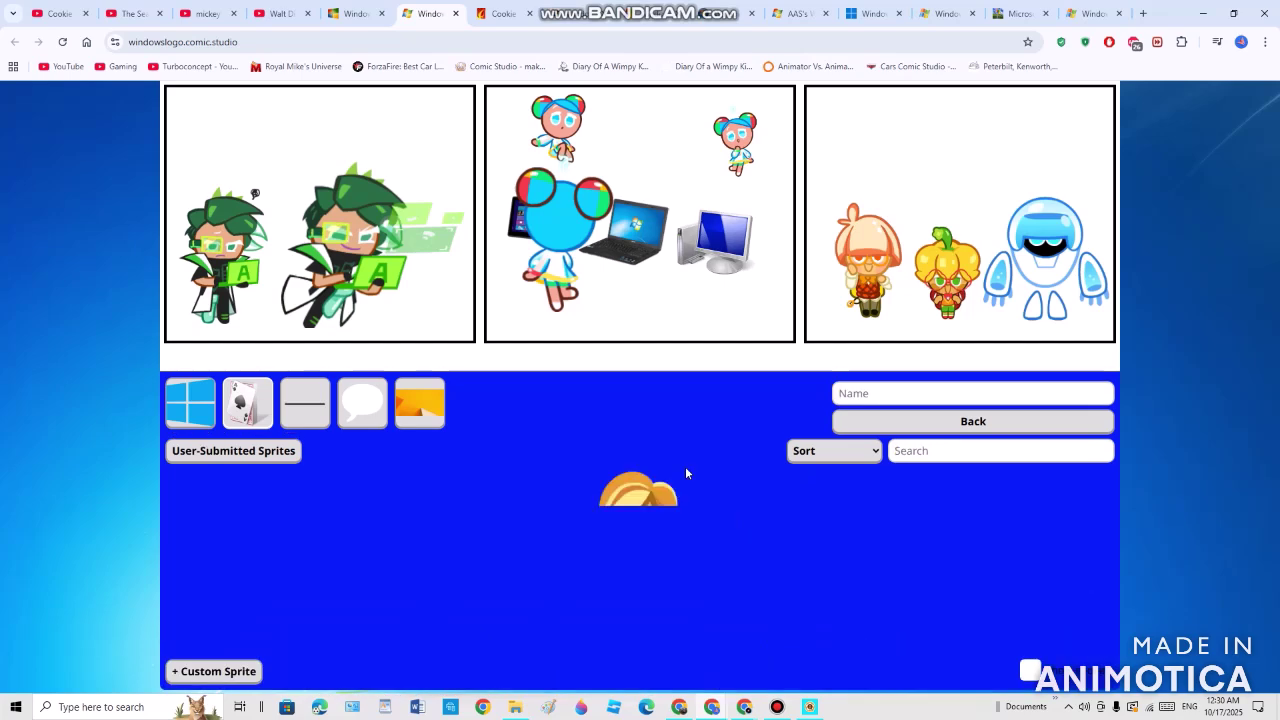
{"action": "left_click", "coordinate": [886, 426]}
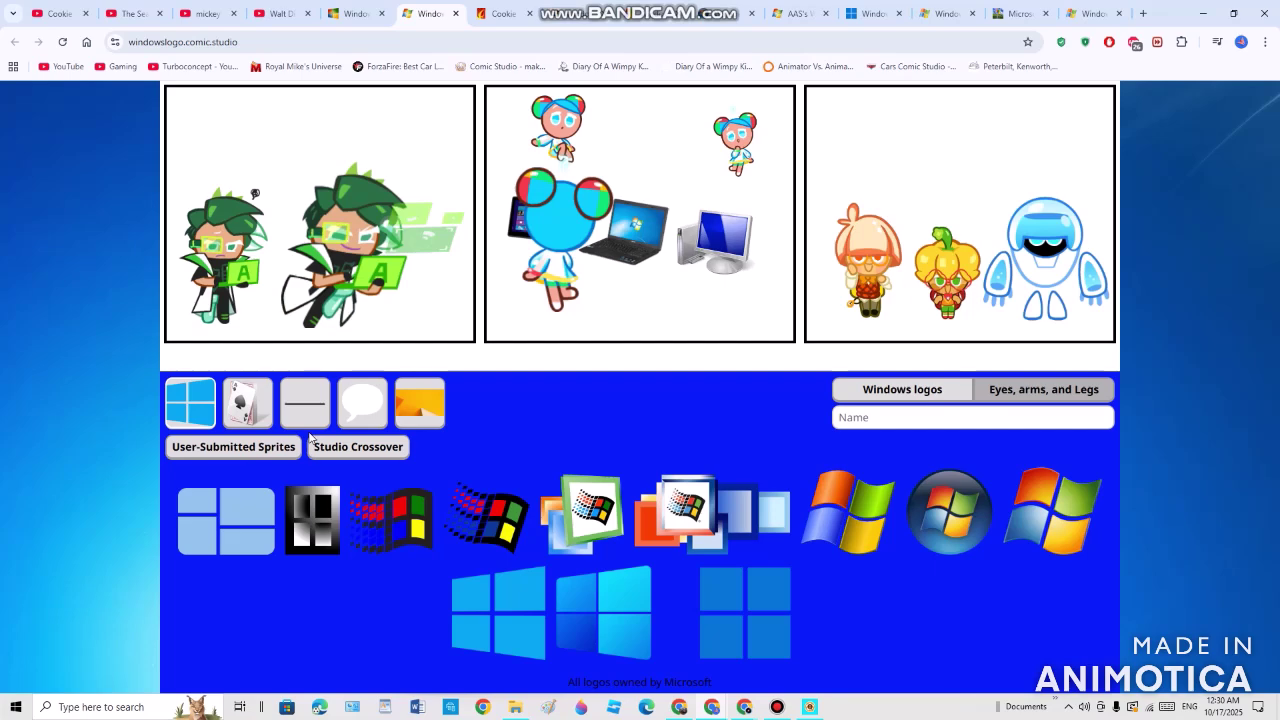
Search the crossover studios for "lemonsoda" again, this time from the Windows logo sprites, and choose the LemonSoda studio.
{"action": "left_click", "coordinate": [378, 452]}
{"action": "left_click", "coordinate": [997, 450]}
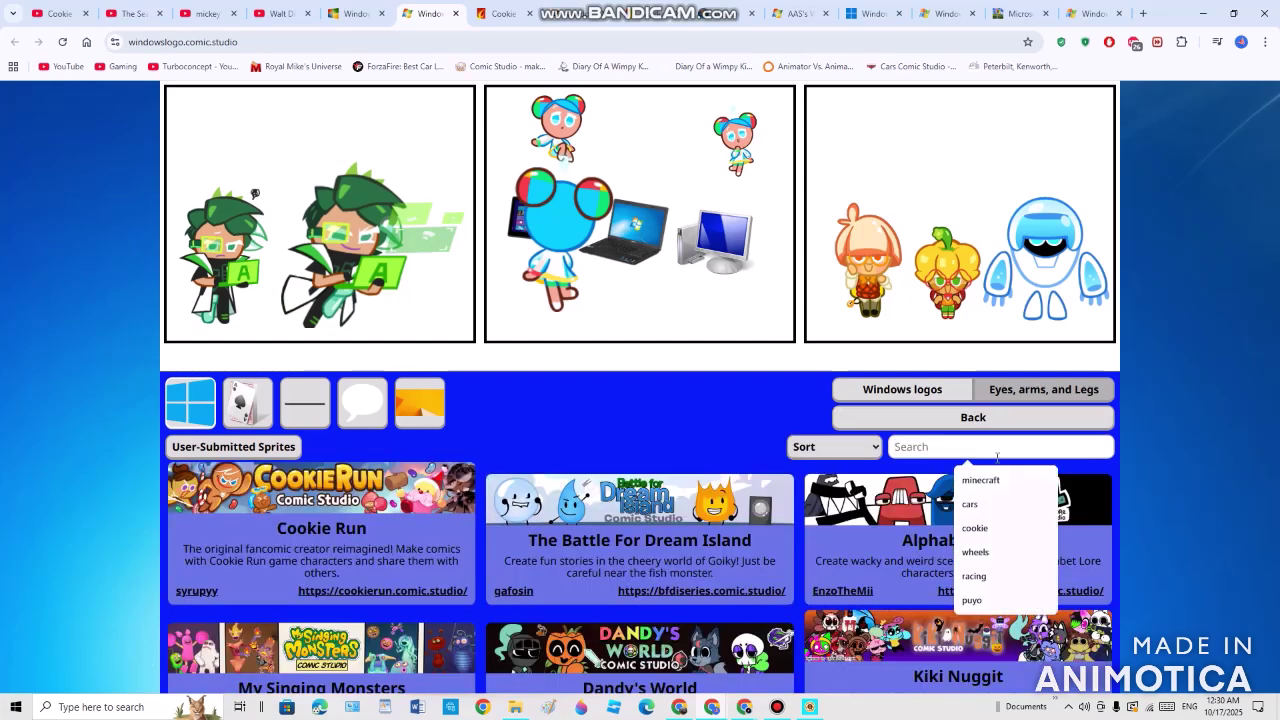
{"action": "type", "text": "lemonsod"}
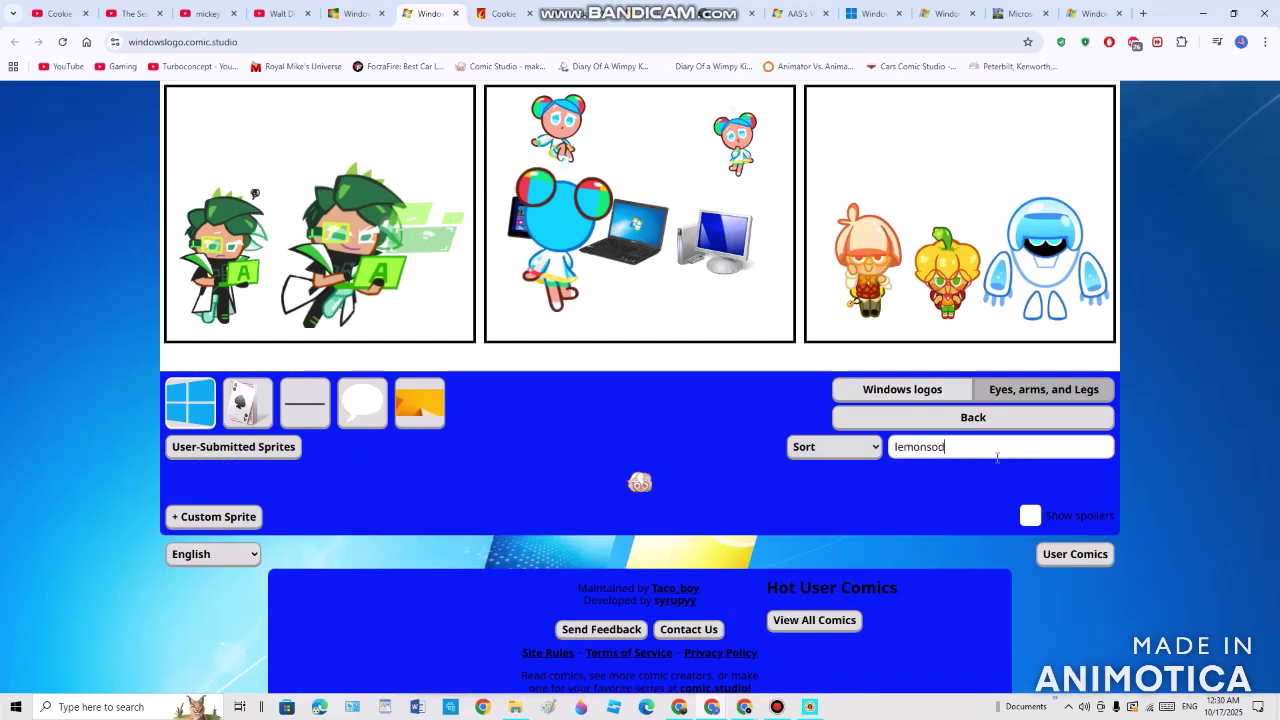
{"action": "type", "text": "a"}
{"action": "left_click", "coordinate": [567, 493]}
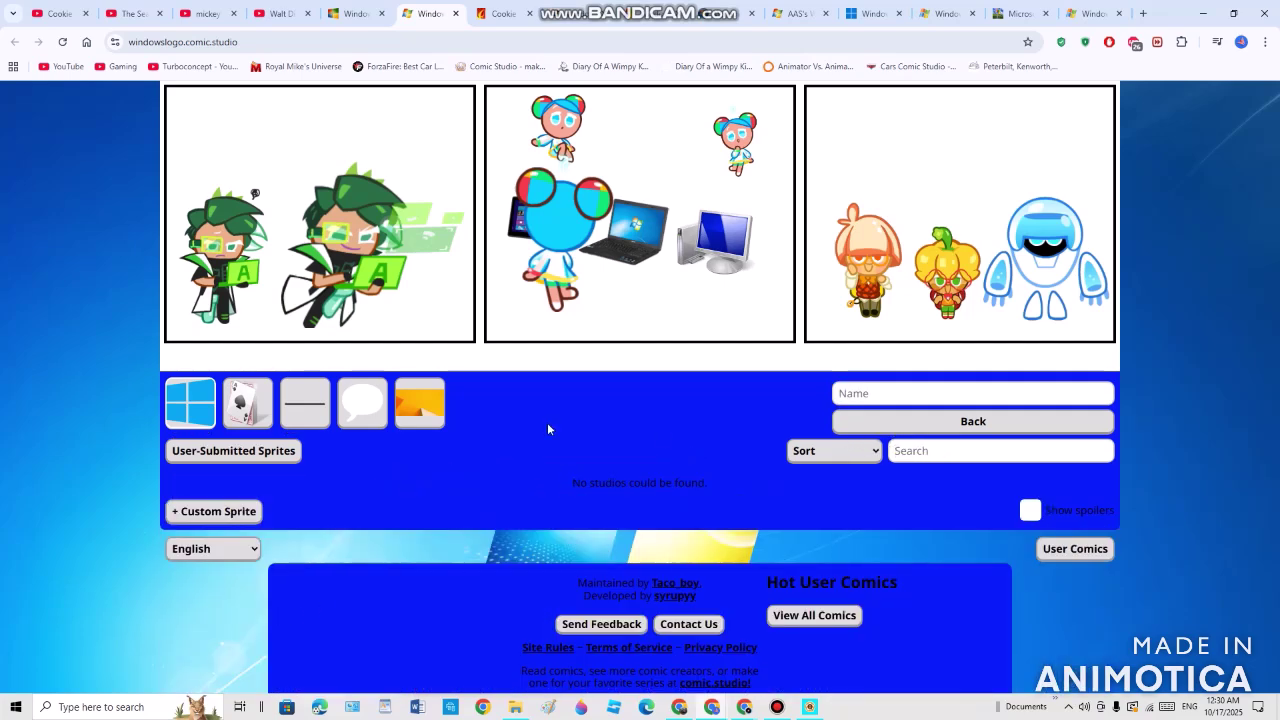
Repeat the crossover search for "lemonsoda", open the LemonSoda studio's character list, and return to the Windows logo sprites.
{"action": "left_click", "coordinate": [882, 421]}
{"action": "left_click", "coordinate": [925, 447]}
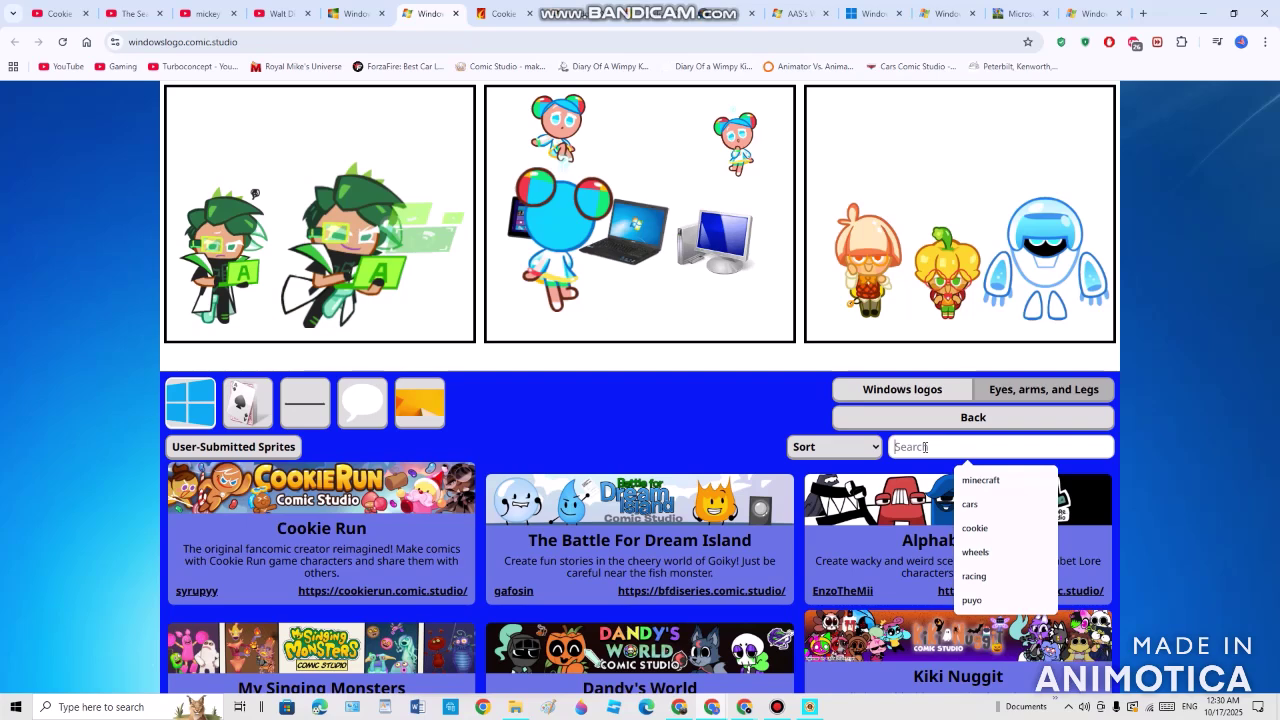
{"action": "type", "text": "lemo"}
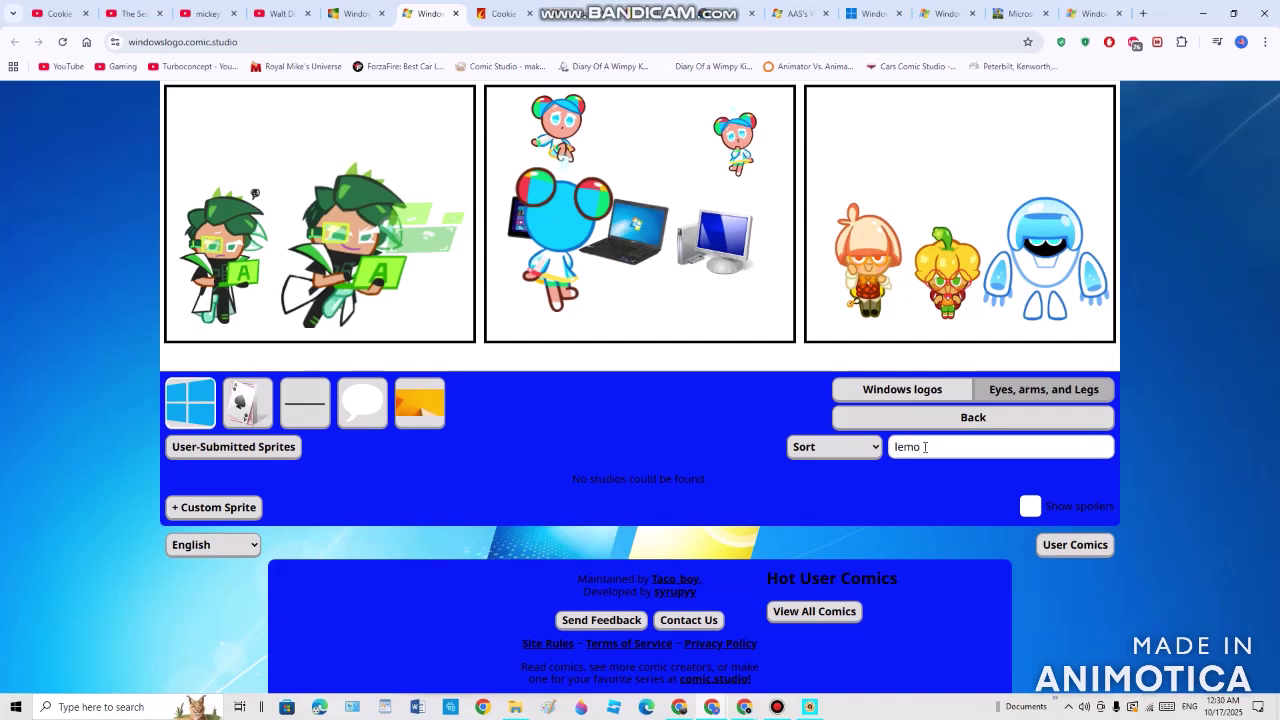
{"action": "type", "text": "nsoda"}
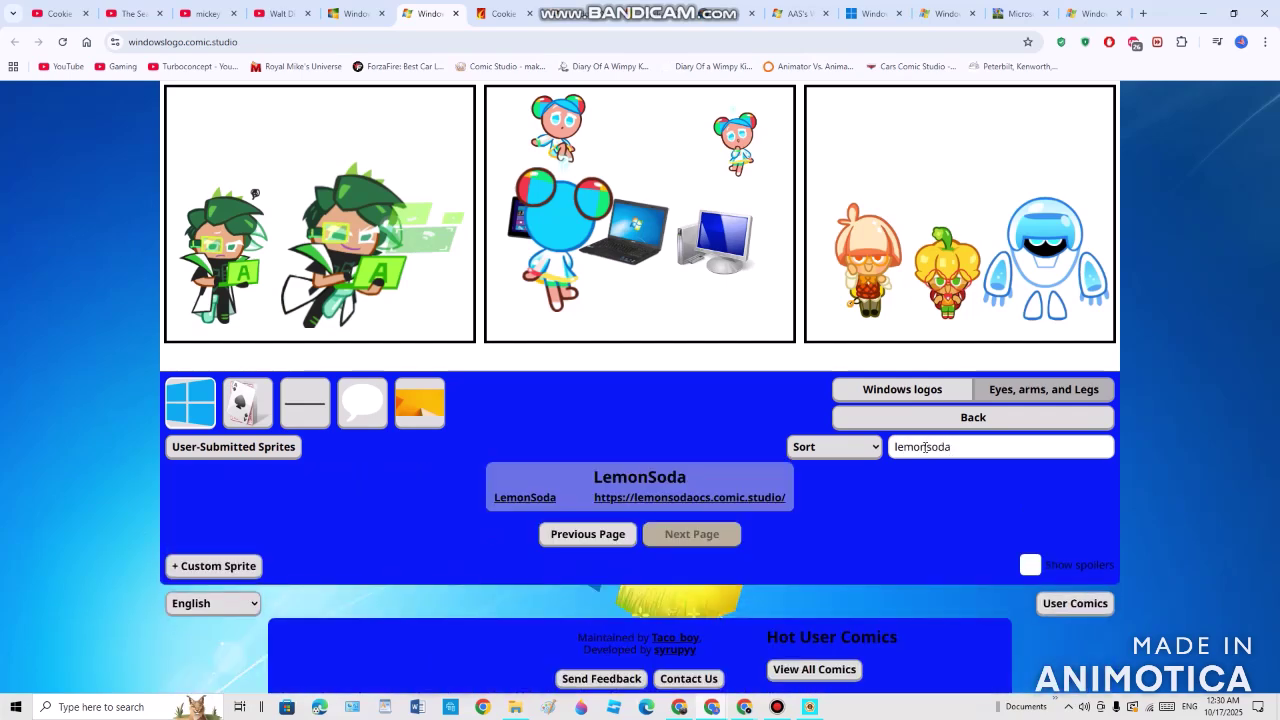
{"action": "left_click", "coordinate": [609, 473]}
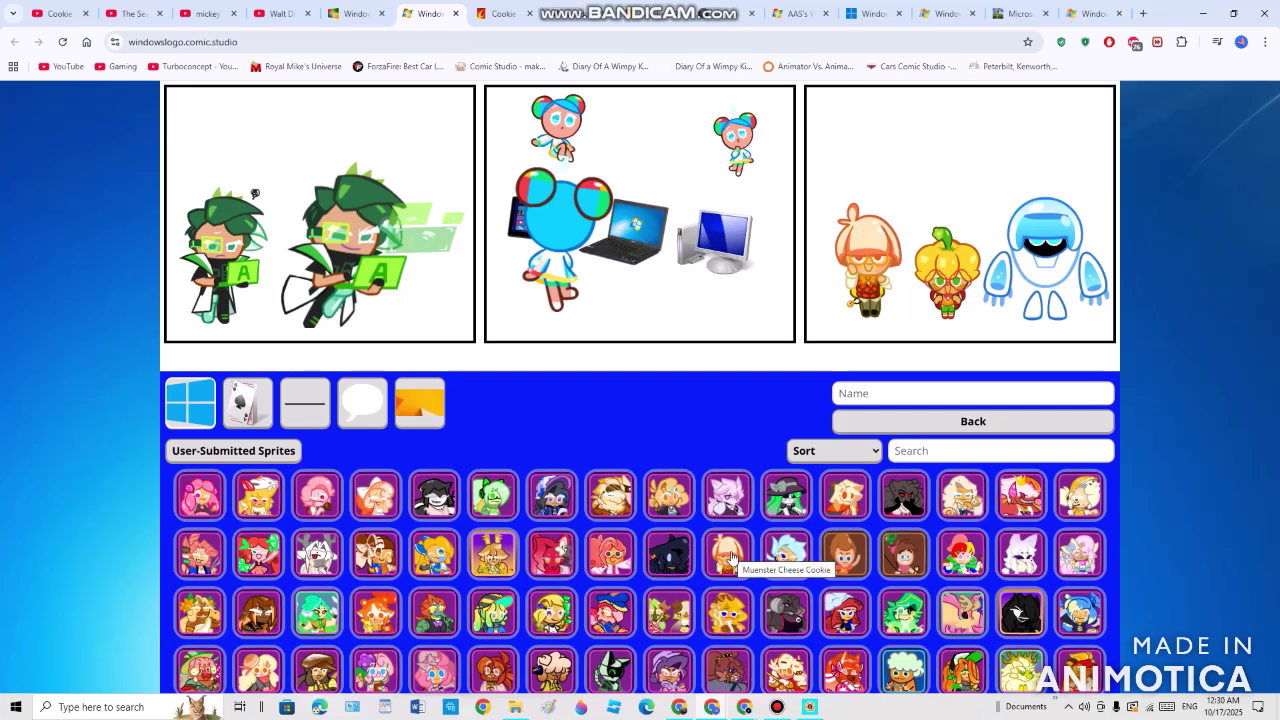
{"action": "left_click", "coordinate": [889, 426]}
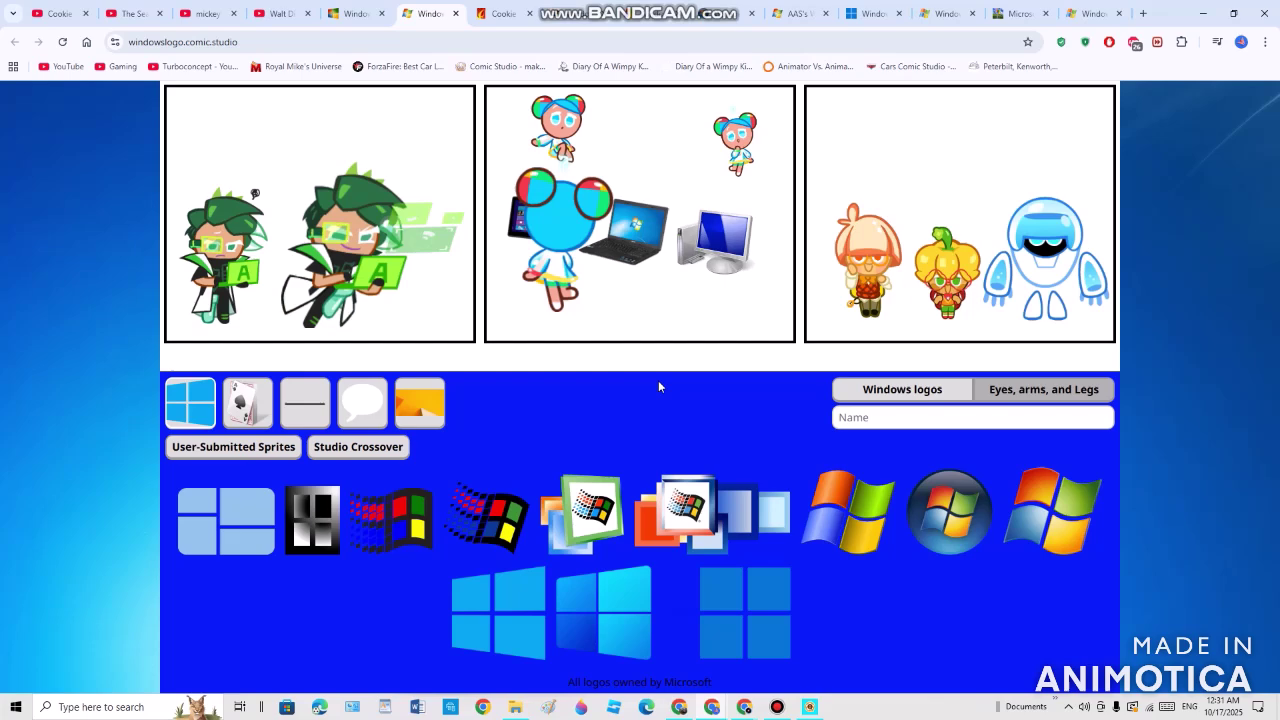
Switch to the windowsneverreleased studio and look through its Logos, Misc Logos, Backgrounds, Progress Bars and Pre-made screens categories.
{"action": "left_click", "coordinate": [379, 7]}
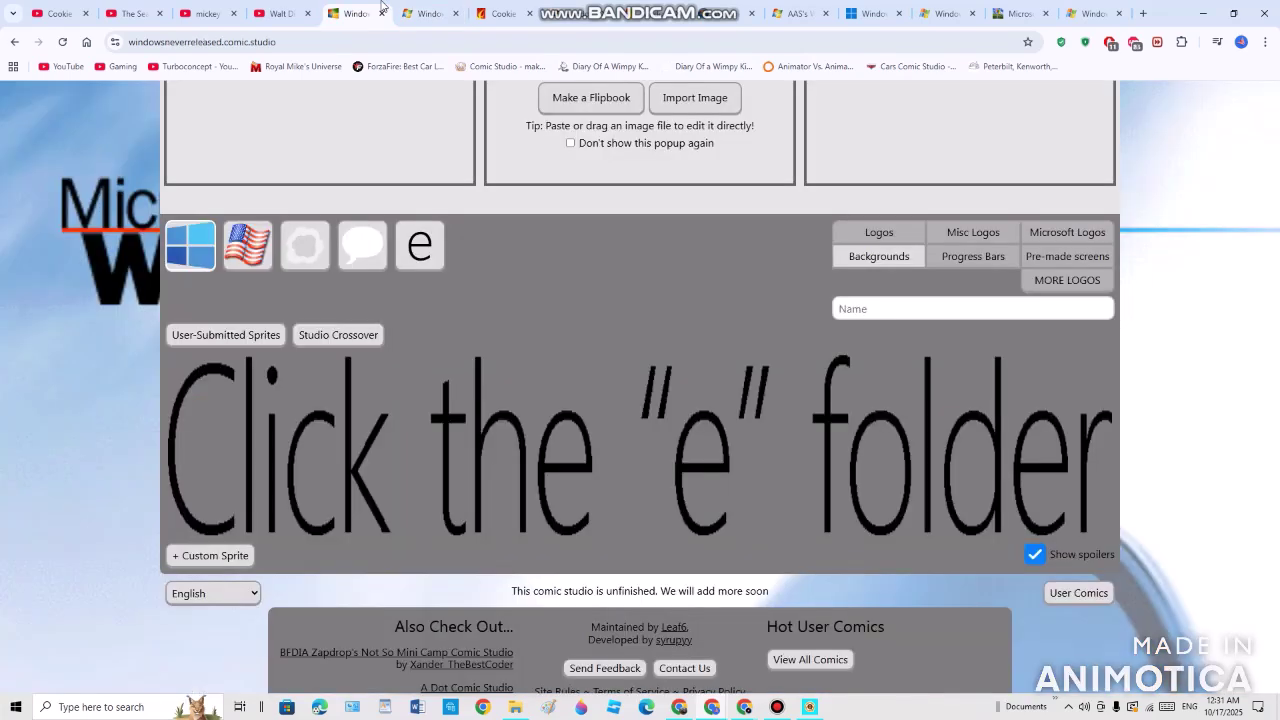
{"action": "left_click", "coordinate": [428, 13]}
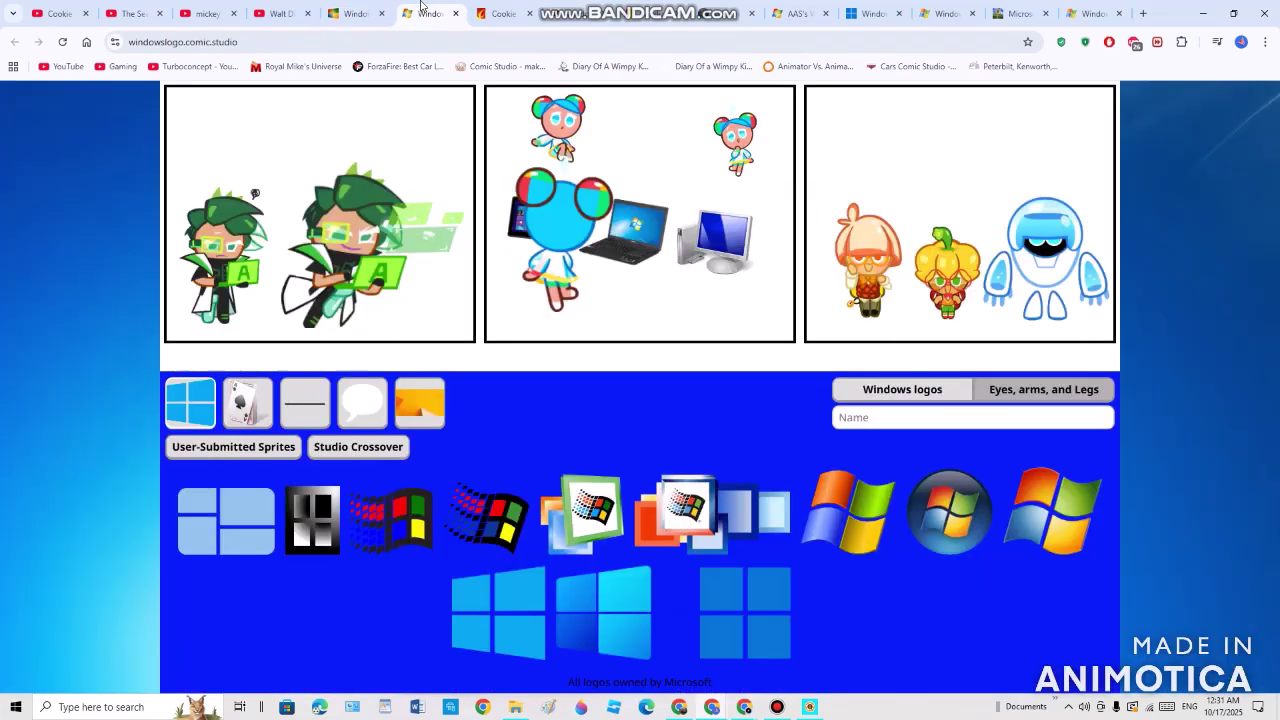
{"action": "left_click", "coordinate": [364, 5]}
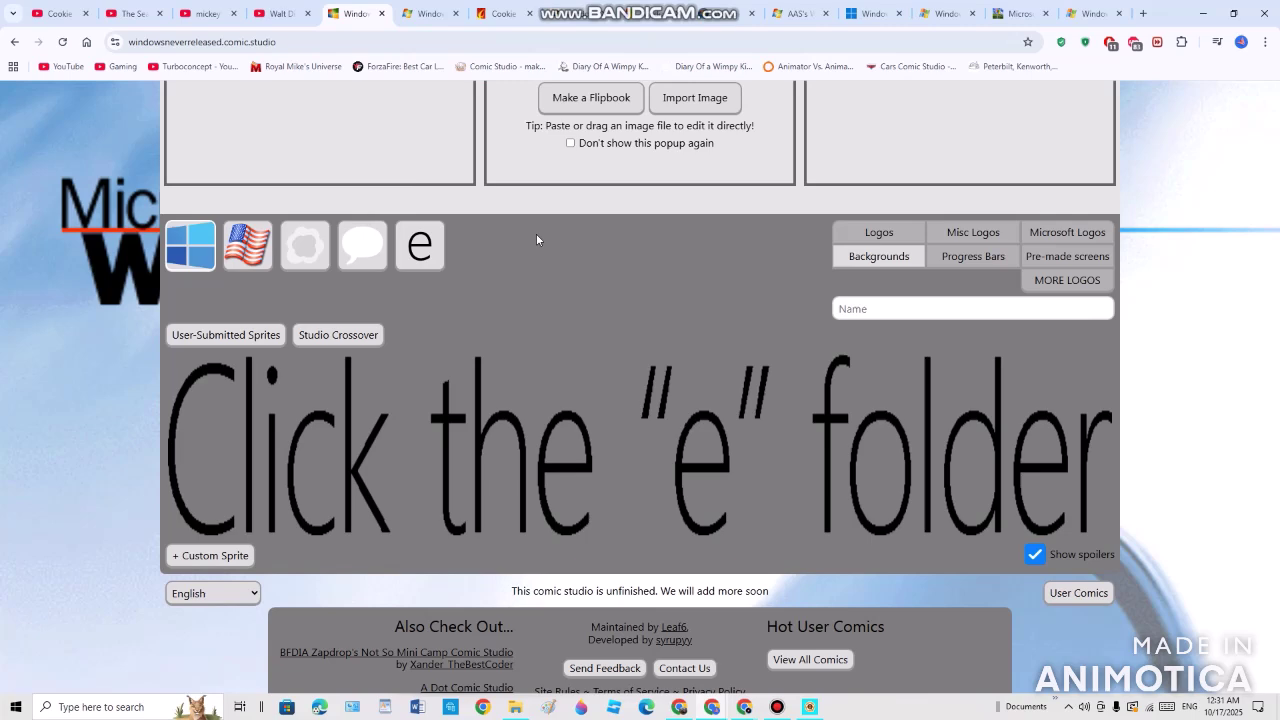
{"action": "left_click", "coordinate": [897, 236]}
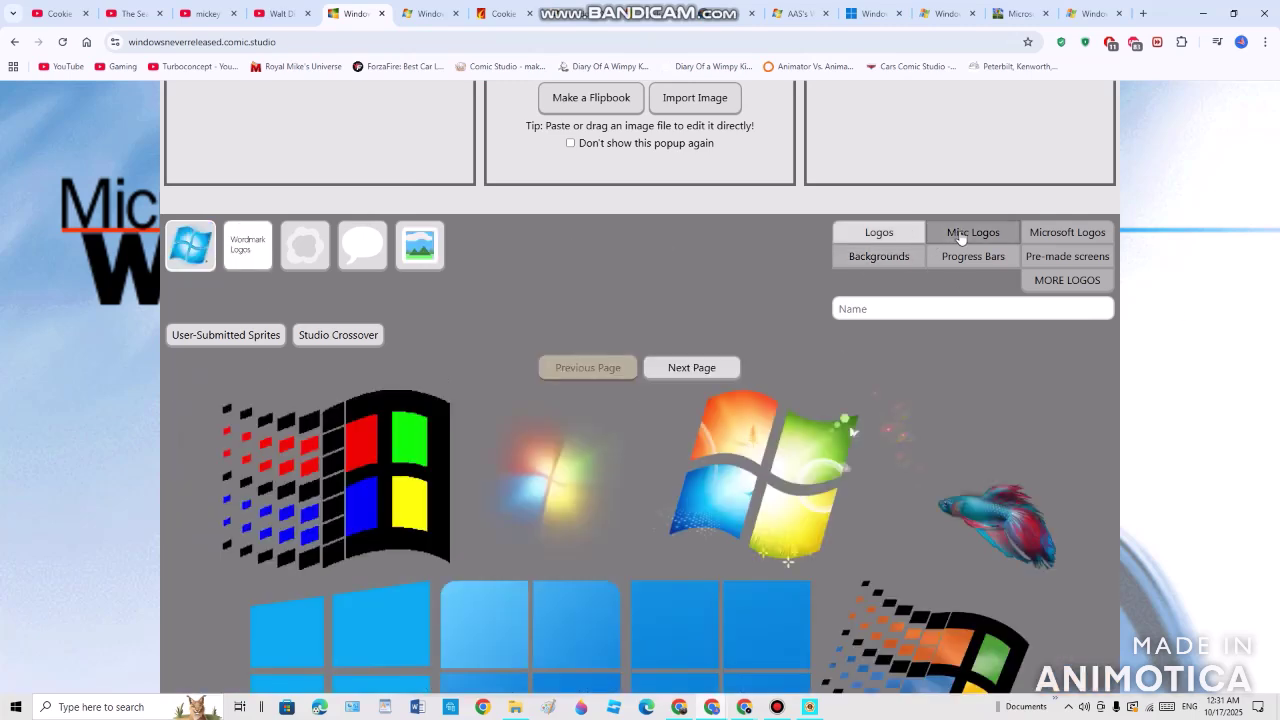
{"action": "left_click", "coordinate": [960, 235]}
{"action": "left_click", "coordinate": [987, 258]}
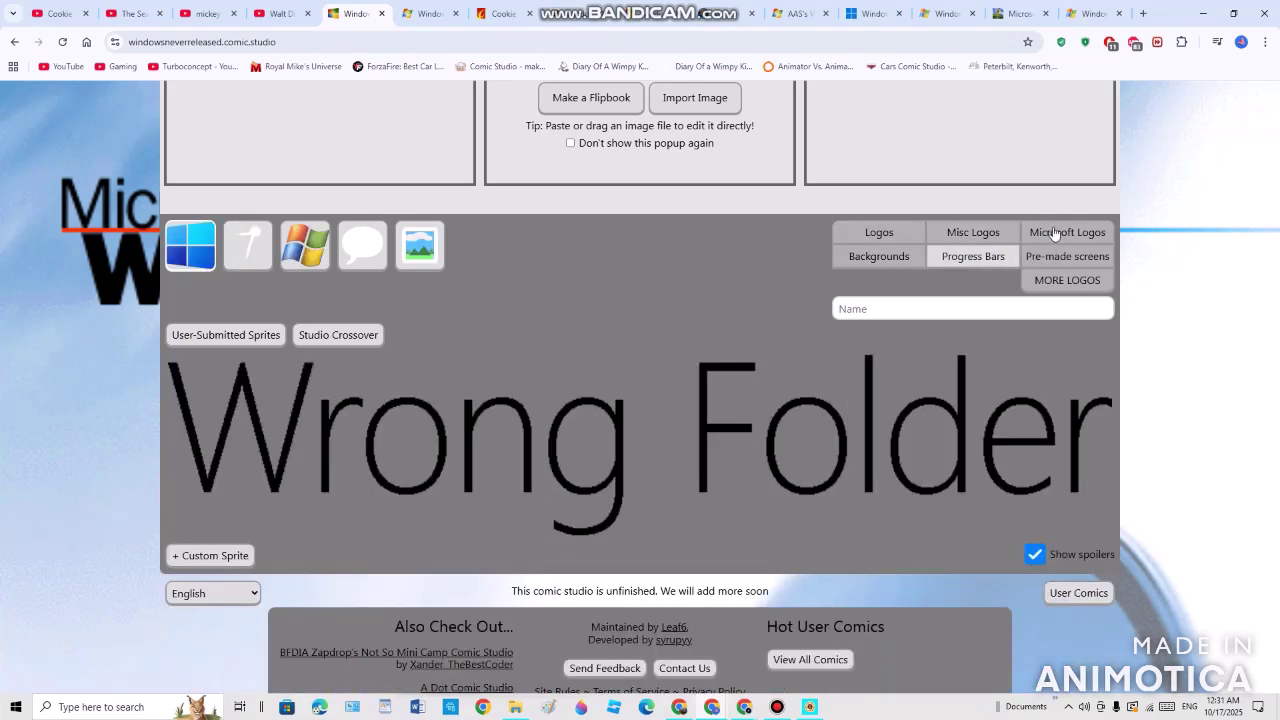
{"action": "left_click", "coordinate": [1043, 256]}
{"action": "left_click", "coordinate": [912, 259]}
{"action": "left_click", "coordinate": [985, 260]}
{"action": "left_click", "coordinate": [1035, 258]}
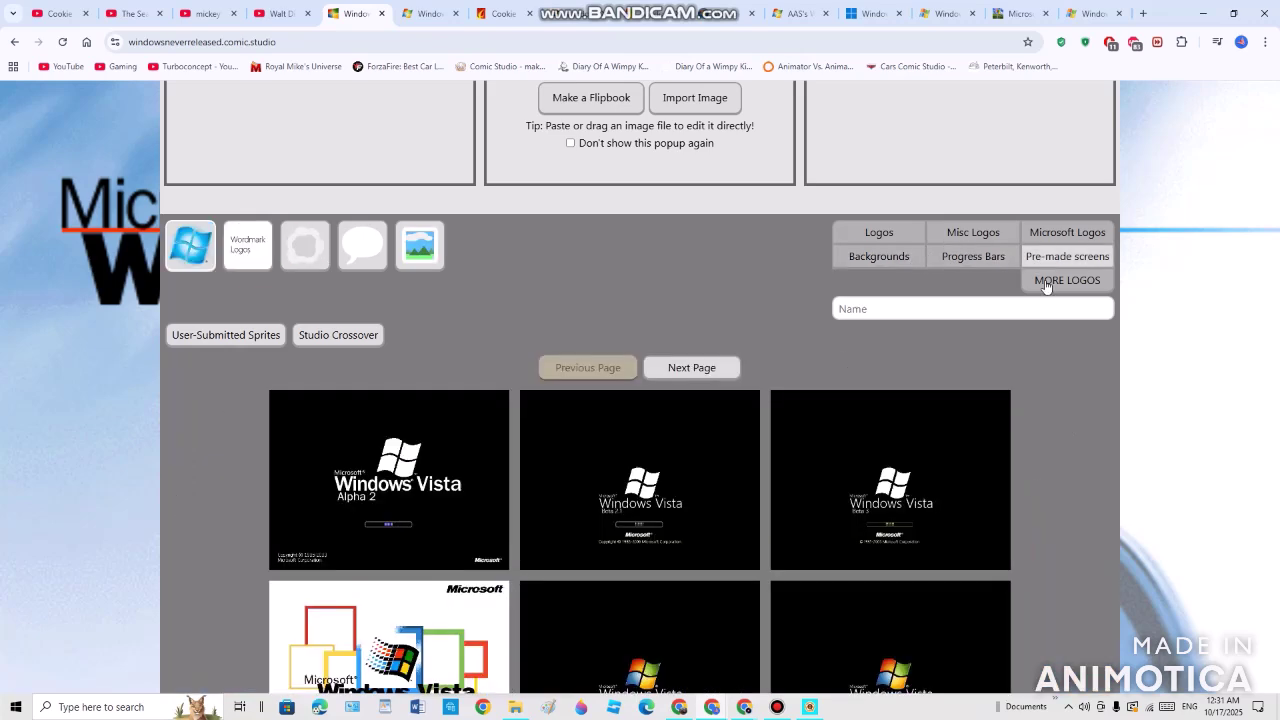
Check the Microsoft Logos category and examine all the sprites on the first page of MORE LOGOS.
{"action": "left_click", "coordinate": [1055, 280]}
{"action": "left_click", "coordinate": [1037, 236]}
{"action": "left_click", "coordinate": [1047, 280]}
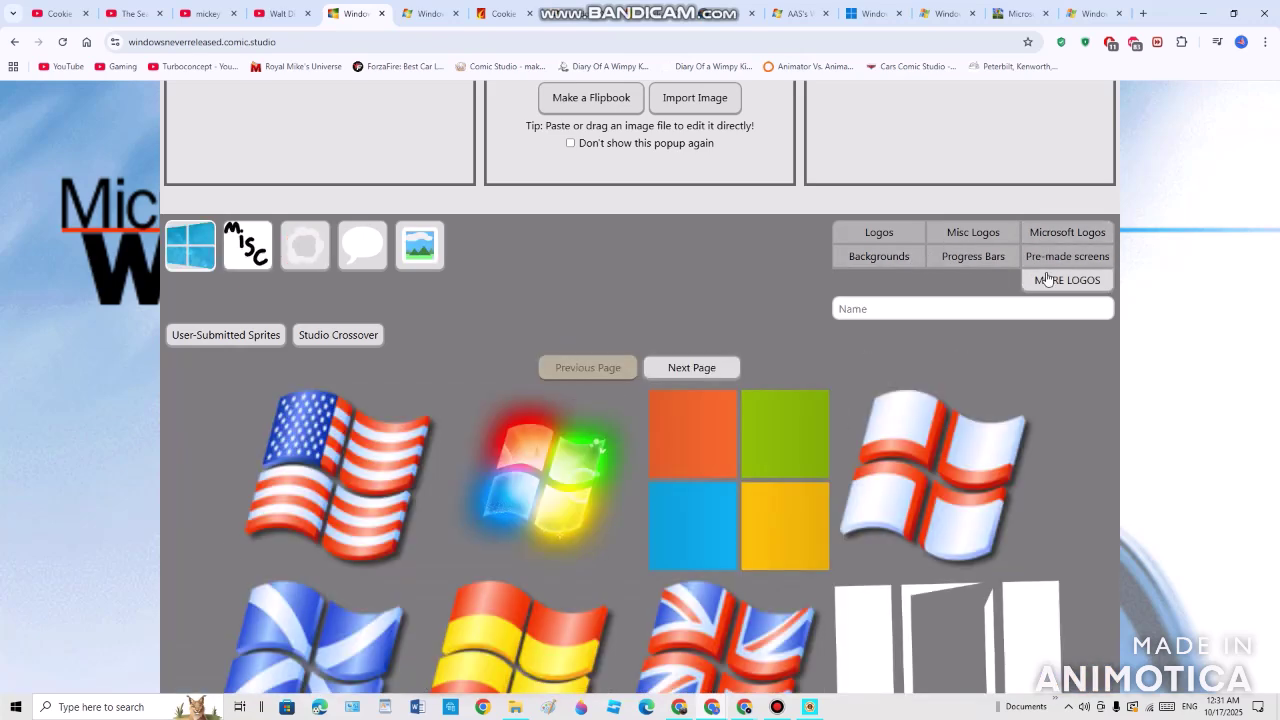
{"action": "scroll", "coordinate": [770, 253], "scroll_direction": "down", "scroll_amount": 6}
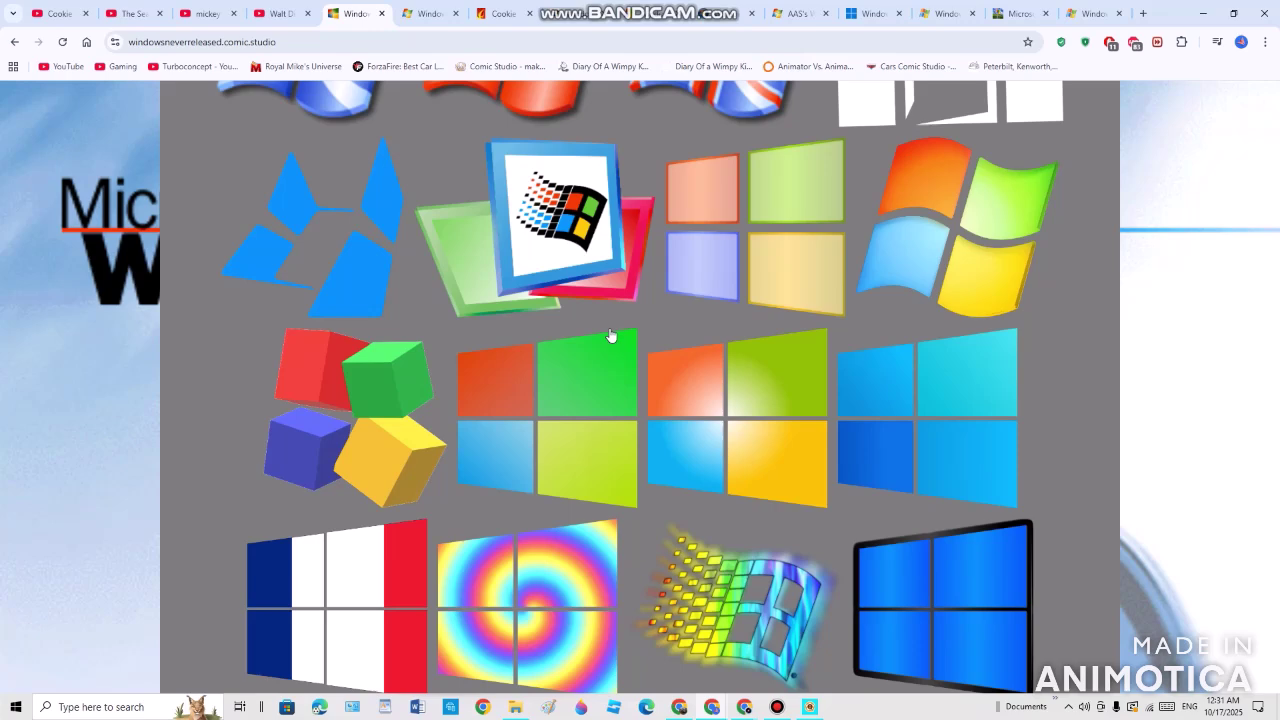
{"action": "scroll", "coordinate": [575, 331], "scroll_direction": "up", "scroll_amount": 6}
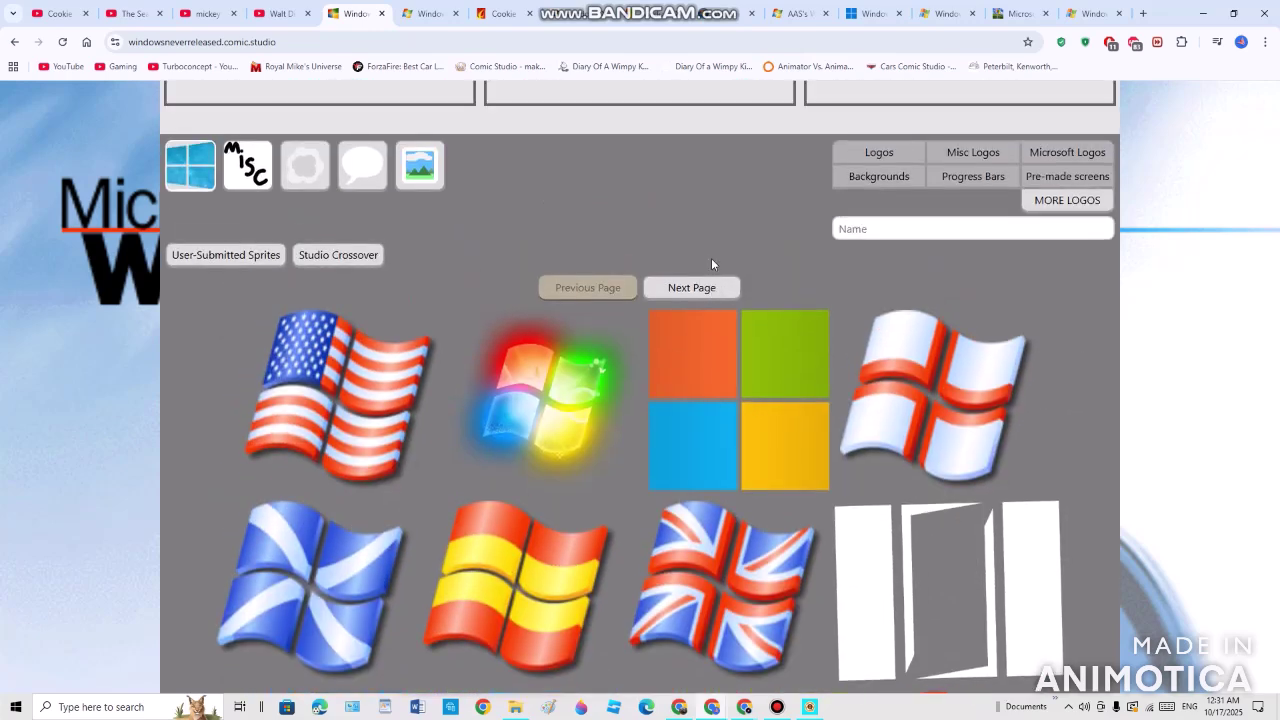
{"action": "scroll", "coordinate": [716, 250], "scroll_direction": "down", "scroll_amount": 1}
{"action": "scroll", "coordinate": [713, 204], "scroll_direction": "down", "scroll_amount": 1}
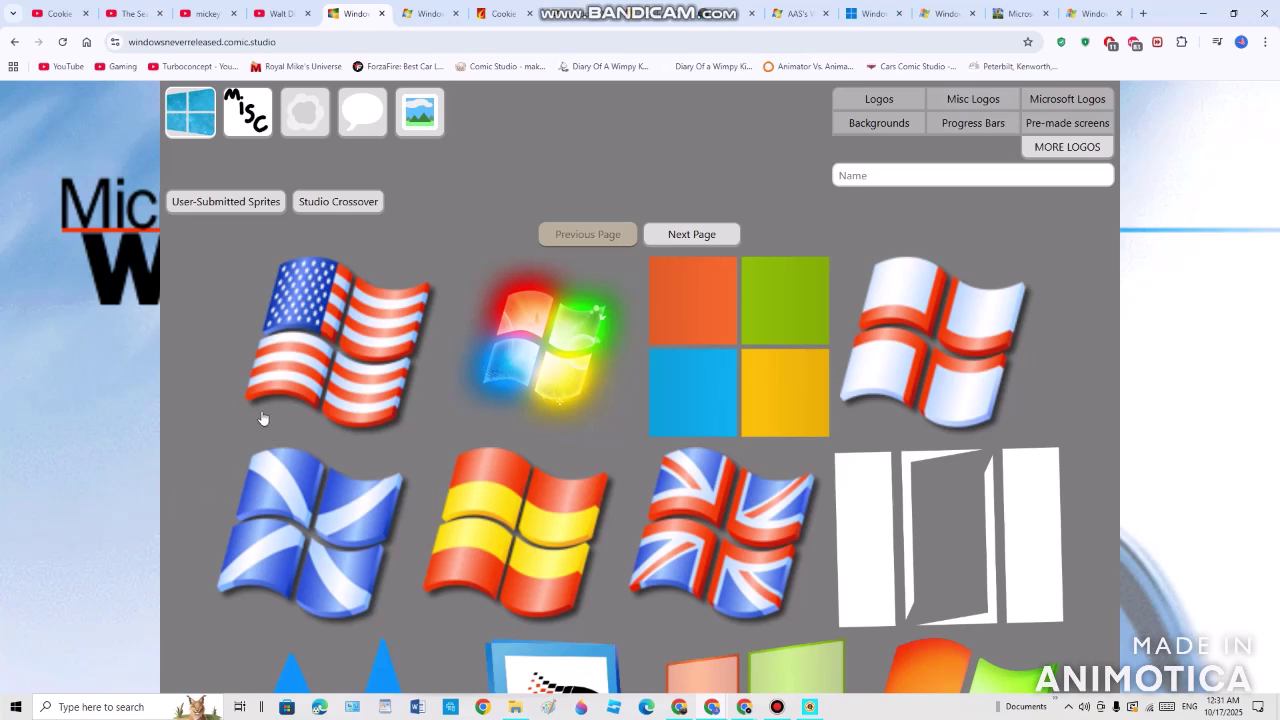
{"action": "scroll", "coordinate": [250, 460], "scroll_direction": "down", "scroll_amount": 1}
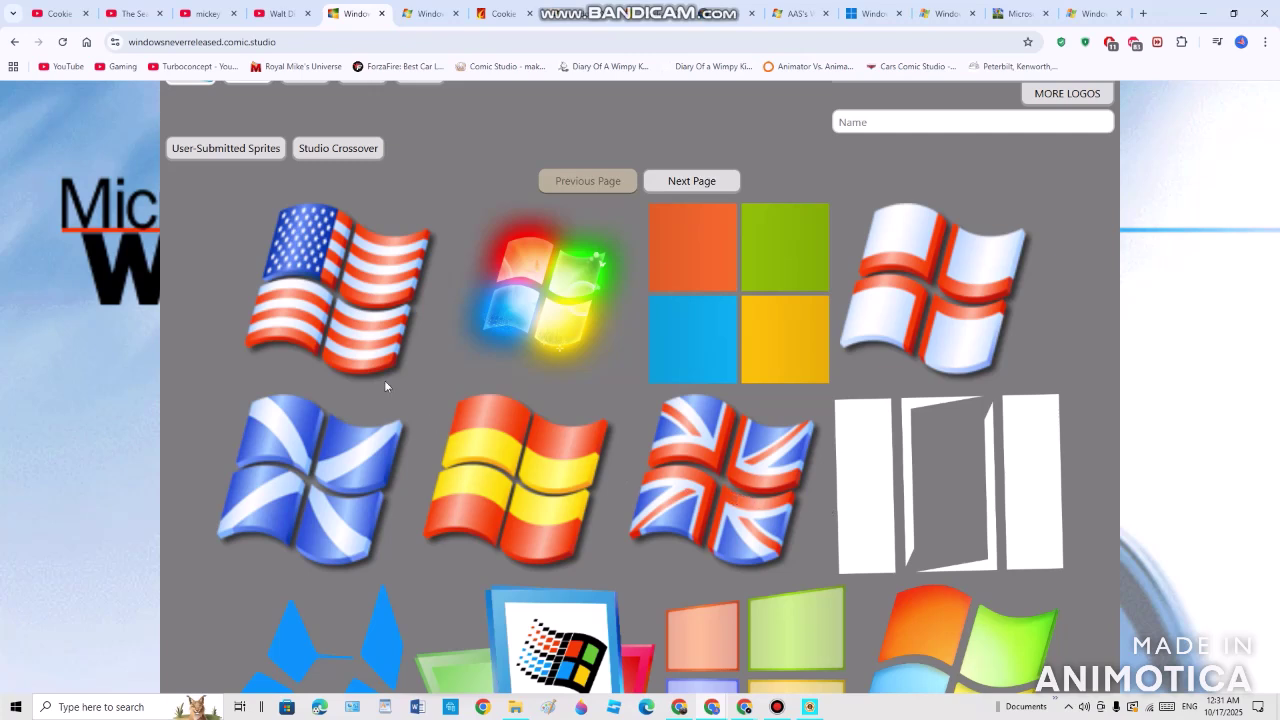
{"action": "scroll", "coordinate": [500, 476], "scroll_direction": "down", "scroll_amount": 1}
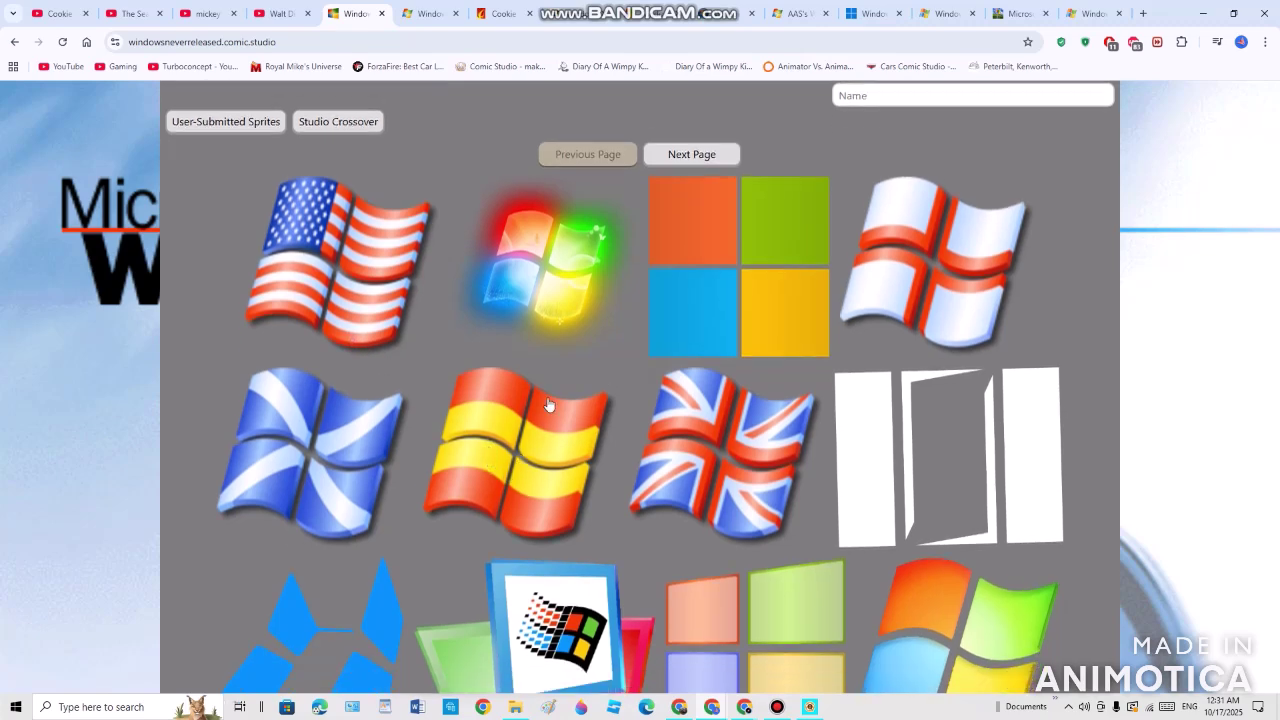
{"action": "scroll", "coordinate": [548, 404], "scroll_direction": "down", "scroll_amount": 5}
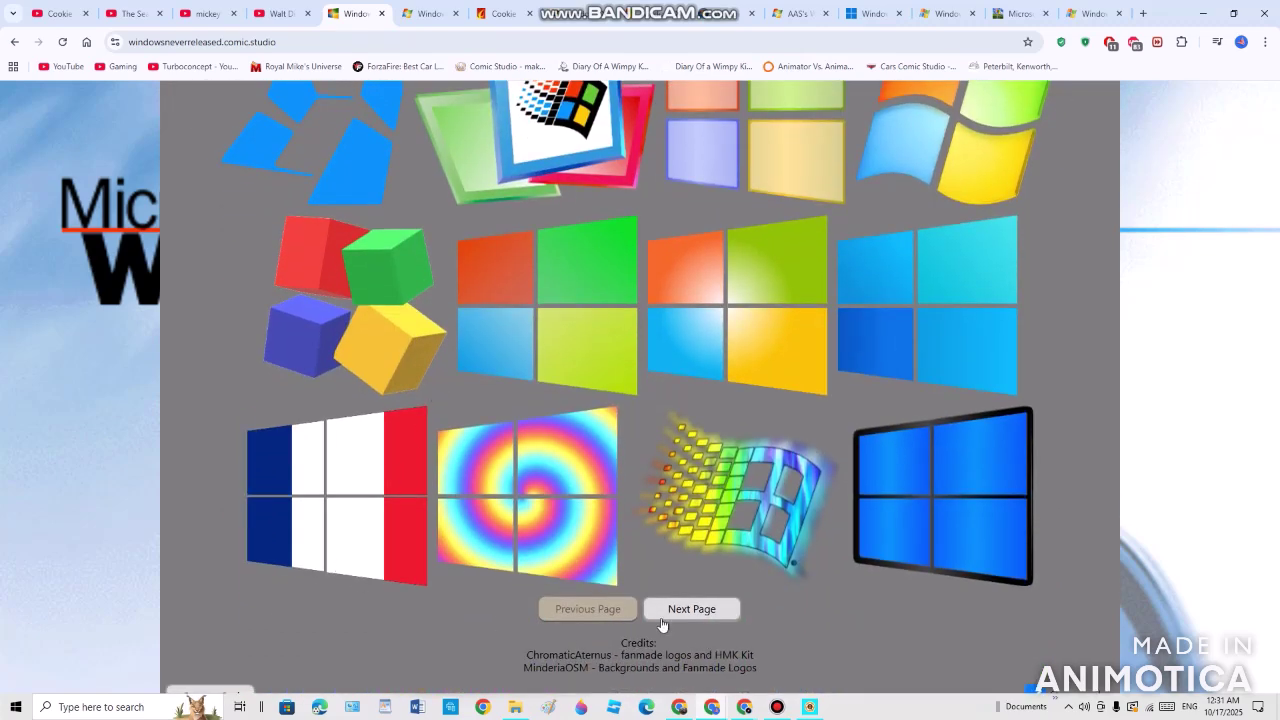
Examine all the sprites on the second page of MORE LOGOS.
{"action": "left_click", "coordinate": [664, 617]}
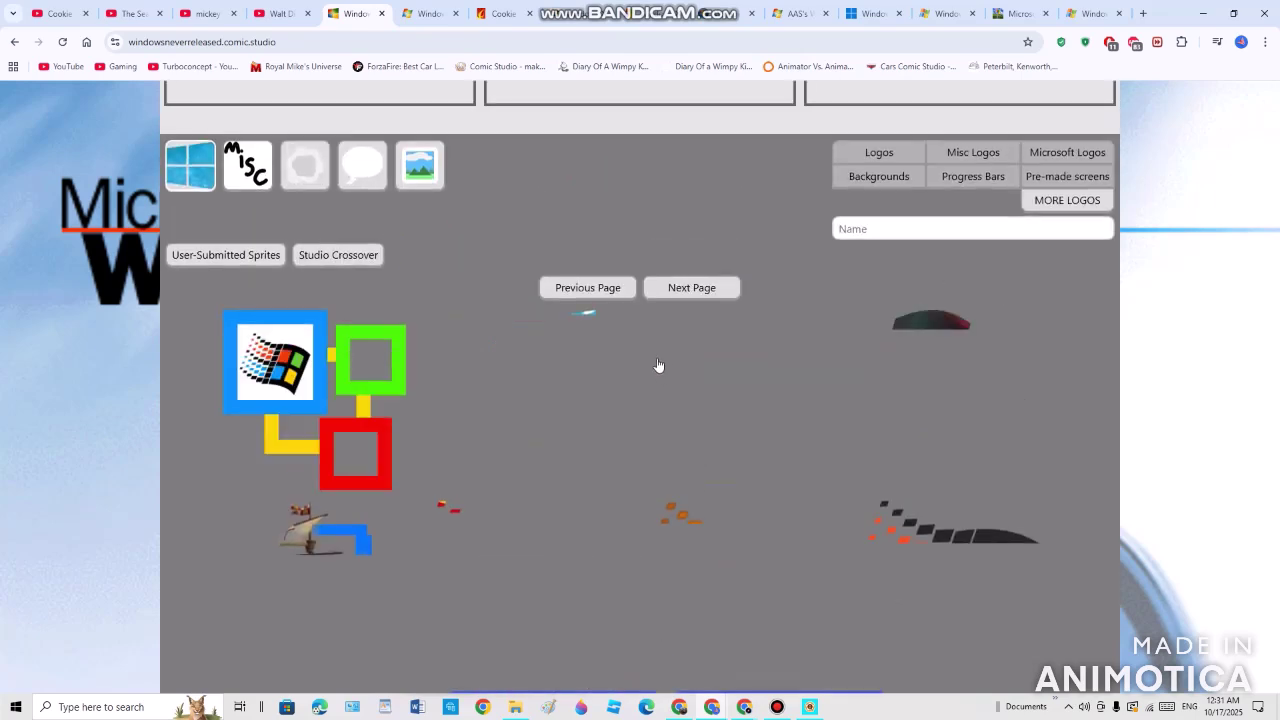
{"action": "scroll", "coordinate": [658, 365], "scroll_direction": "down", "scroll_amount": 3}
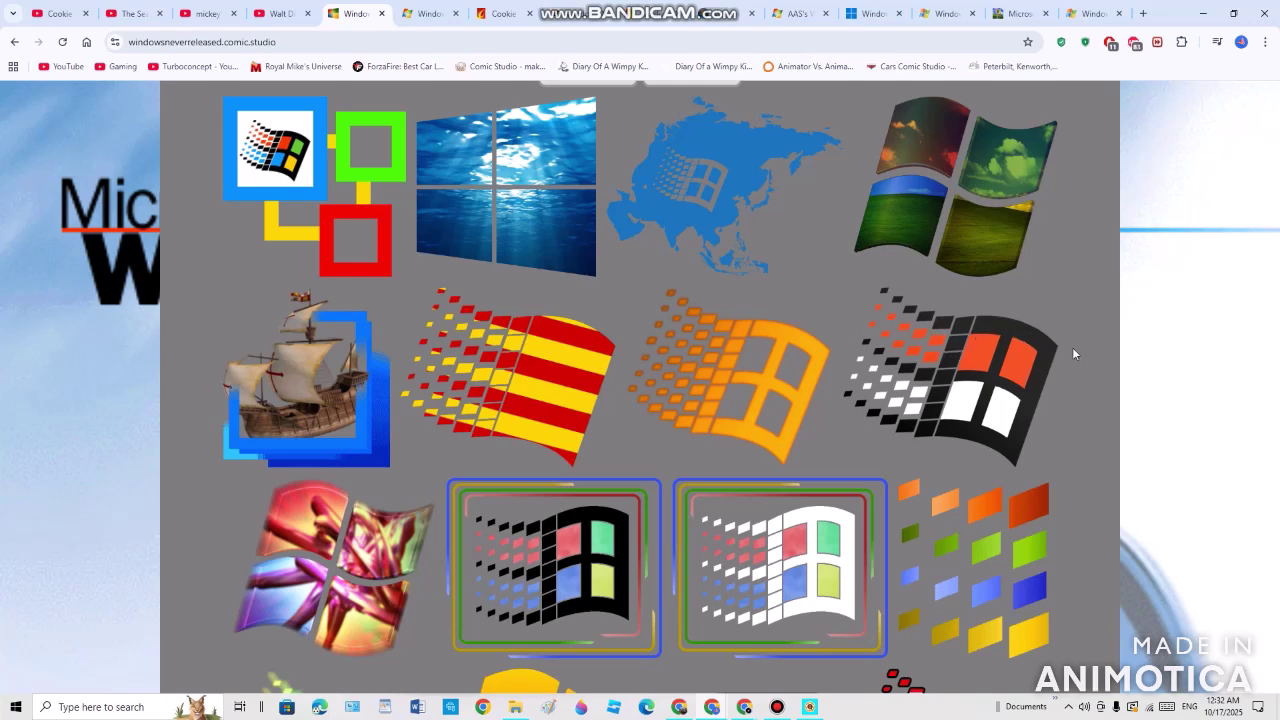
{"action": "scroll", "coordinate": [1168, 349], "scroll_direction": "down", "scroll_amount": 4}
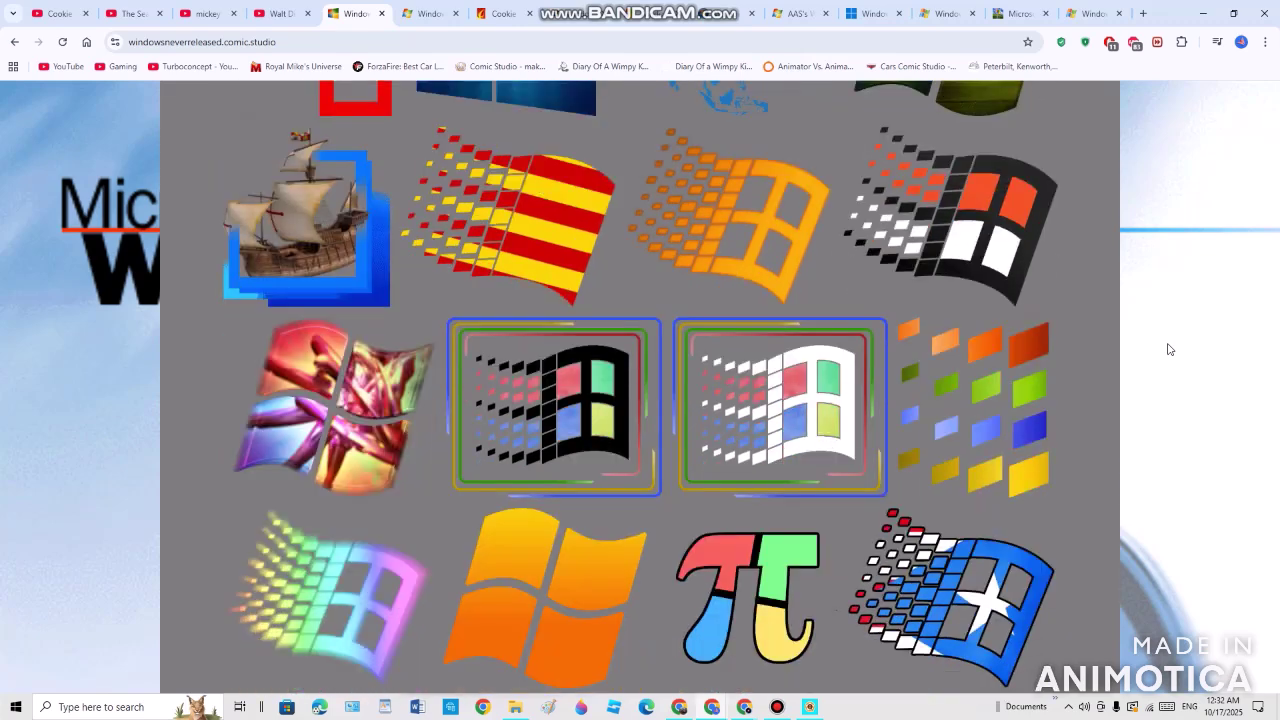
{"action": "scroll", "coordinate": [1168, 349], "scroll_direction": "up", "scroll_amount": 2}
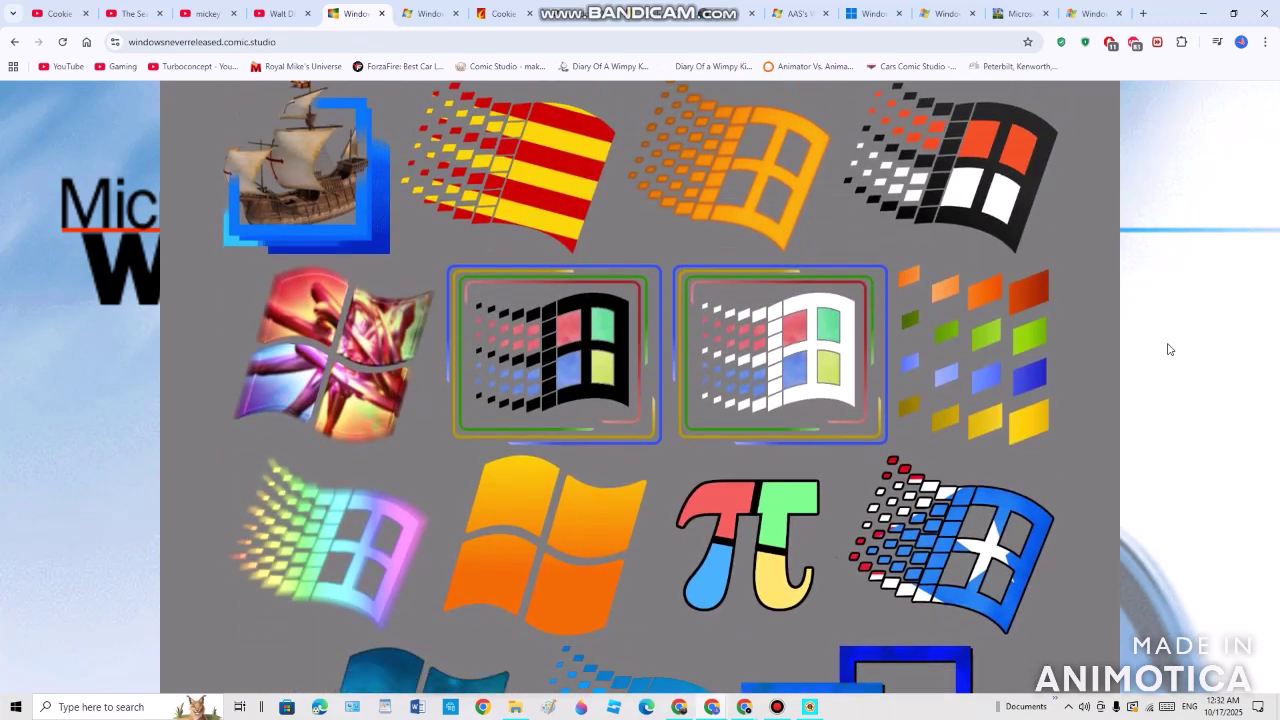
{"action": "scroll", "coordinate": [1168, 349], "scroll_direction": "down", "scroll_amount": 3}
{"action": "scroll", "coordinate": [1168, 349], "scroll_direction": "down", "scroll_amount": 1}
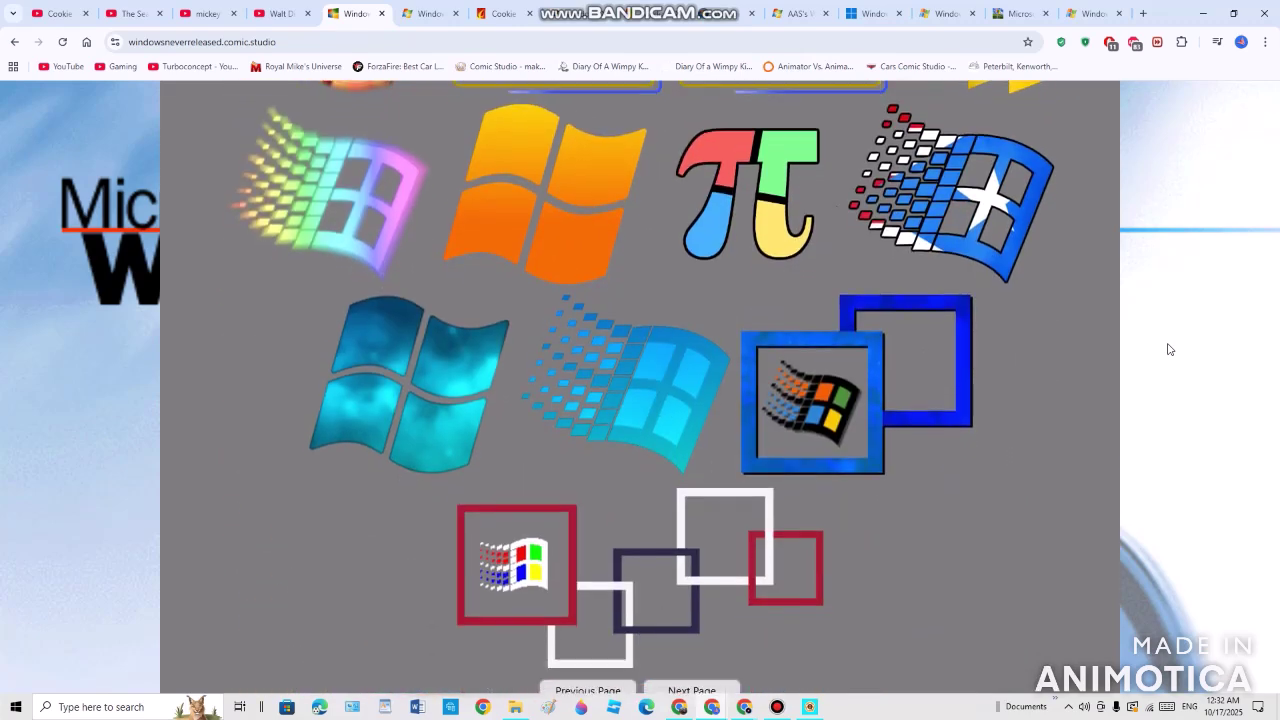
{"action": "scroll", "coordinate": [1168, 349], "scroll_direction": "up", "scroll_amount": 6}
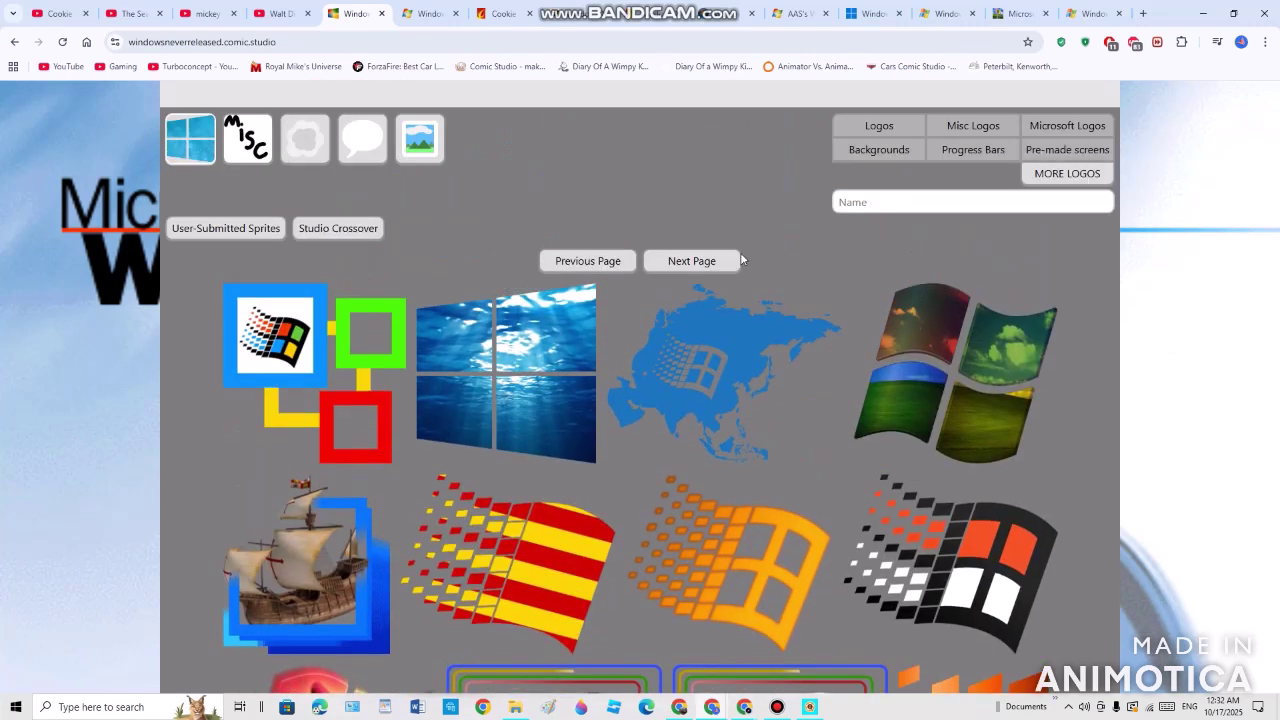
Examine the logo sprites on the third page of MORE LOGOS.
{"action": "left_click", "coordinate": [726, 260]}
{"action": "scroll", "coordinate": [820, 268], "scroll_direction": "down", "scroll_amount": 3}
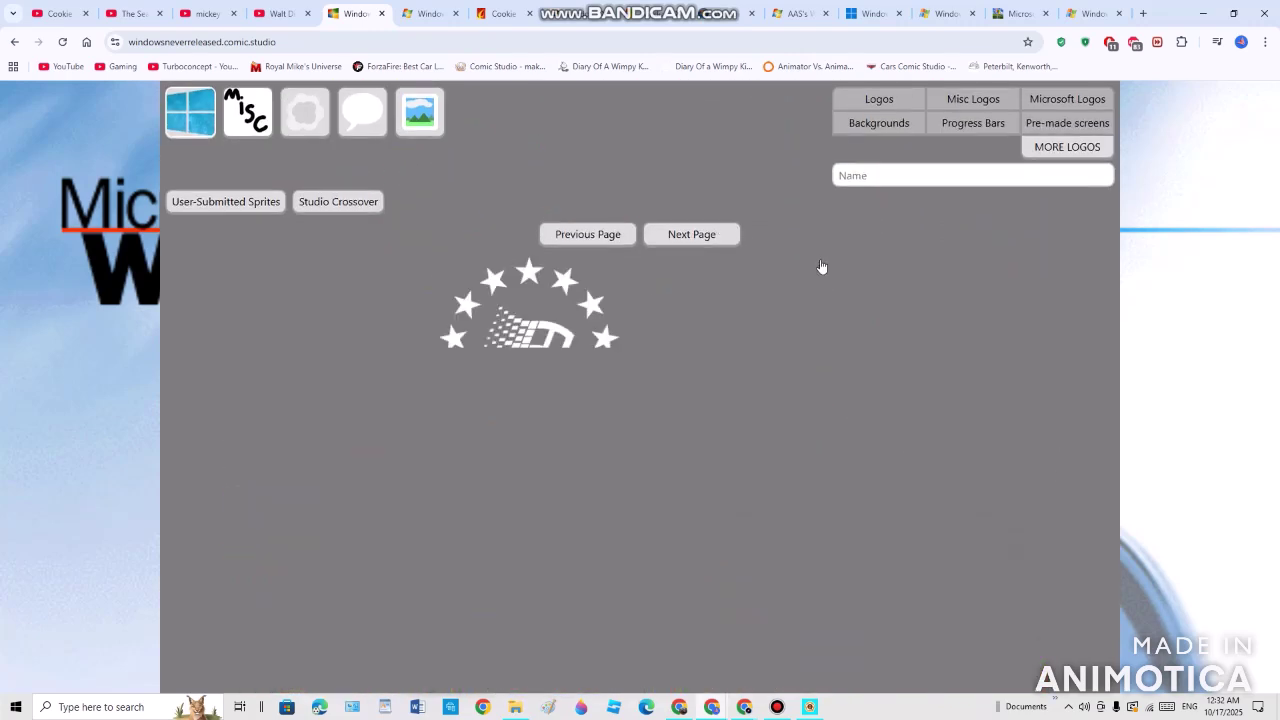
{"action": "scroll", "coordinate": [494, 191], "scroll_direction": "up", "scroll_amount": 2}
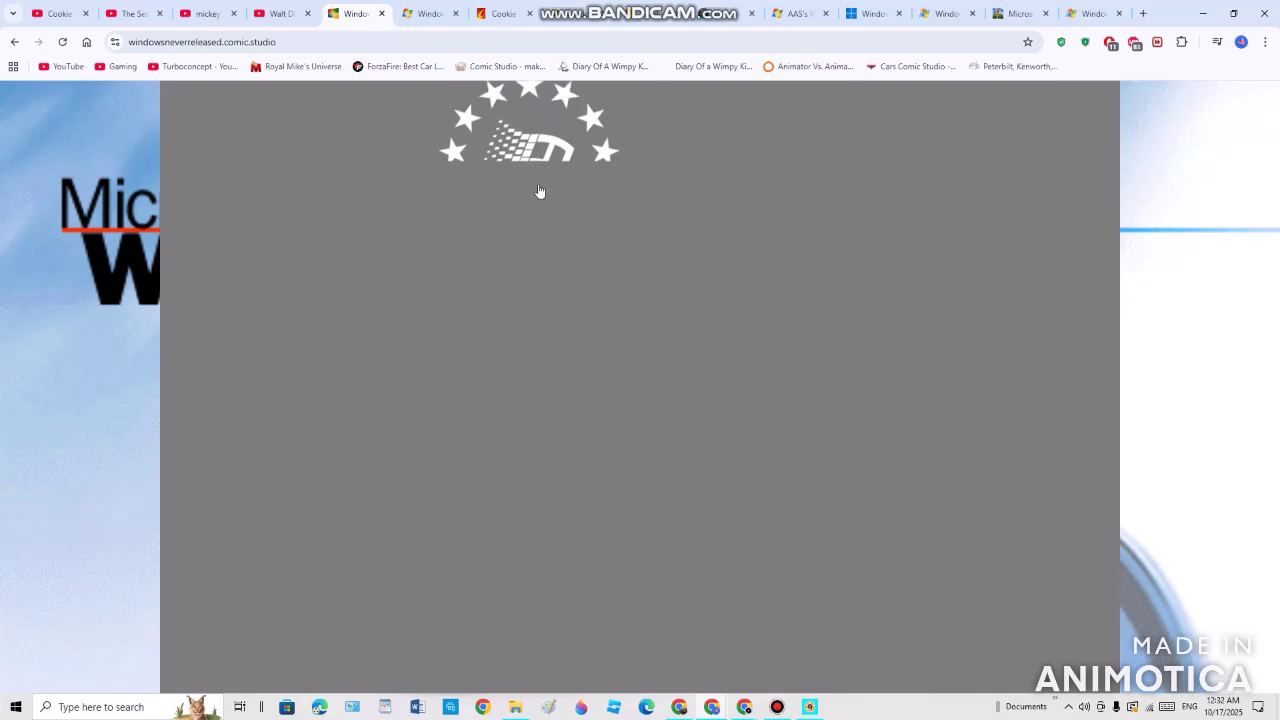
{"action": "left_click", "coordinate": [609, 157]}
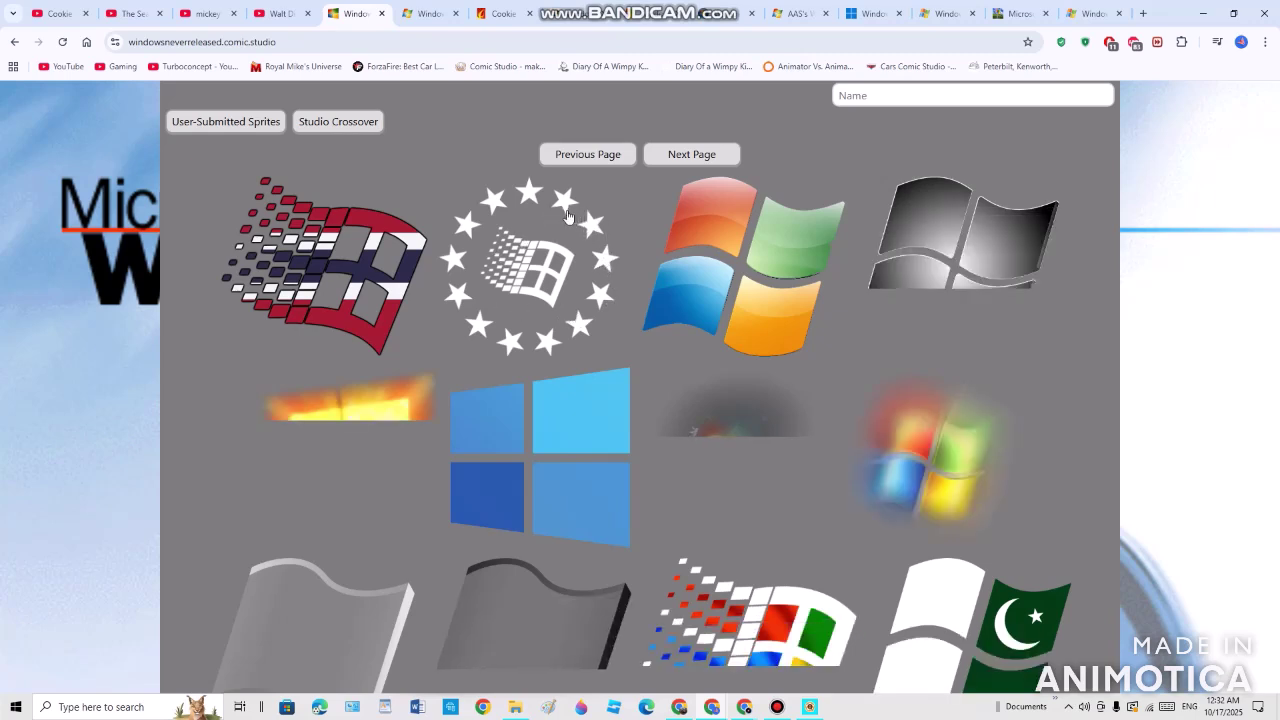
{"action": "scroll", "coordinate": [991, 423], "scroll_direction": "down", "scroll_amount": 2}
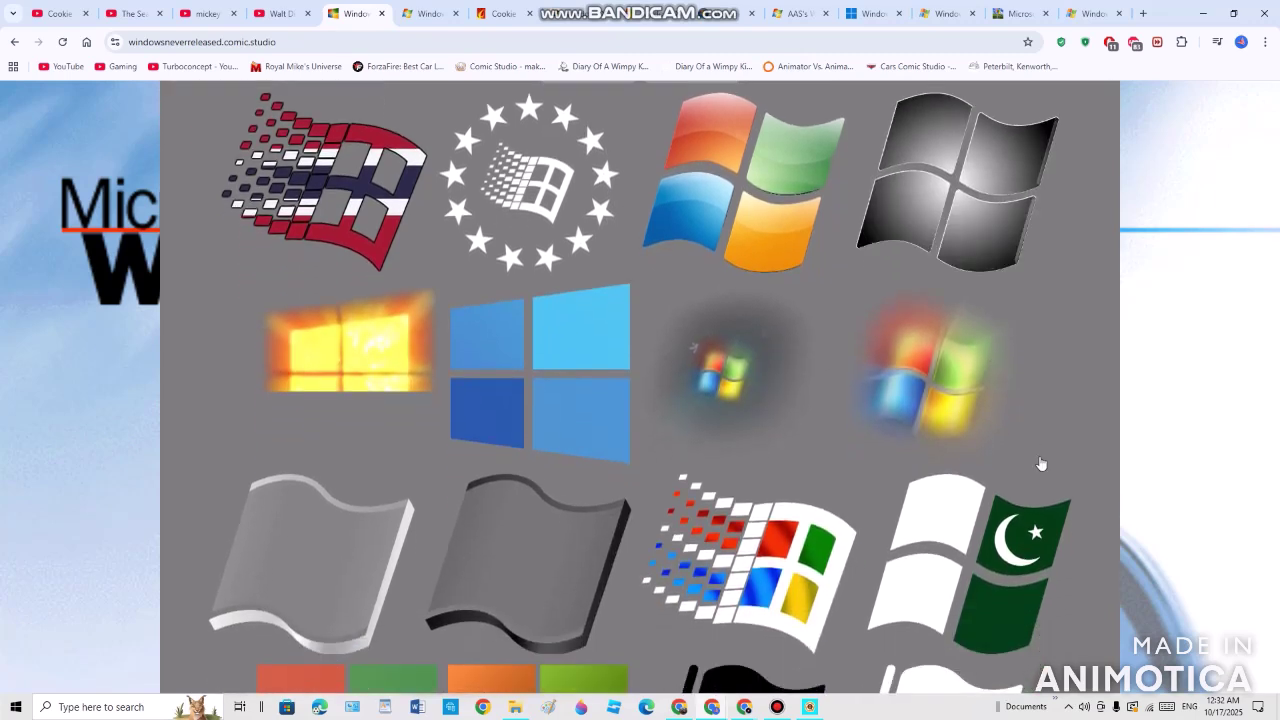
{"action": "scroll", "coordinate": [1015, 430], "scroll_direction": "down", "scroll_amount": 3}
{"action": "scroll", "coordinate": [1010, 345], "scroll_direction": "up", "scroll_amount": 4}
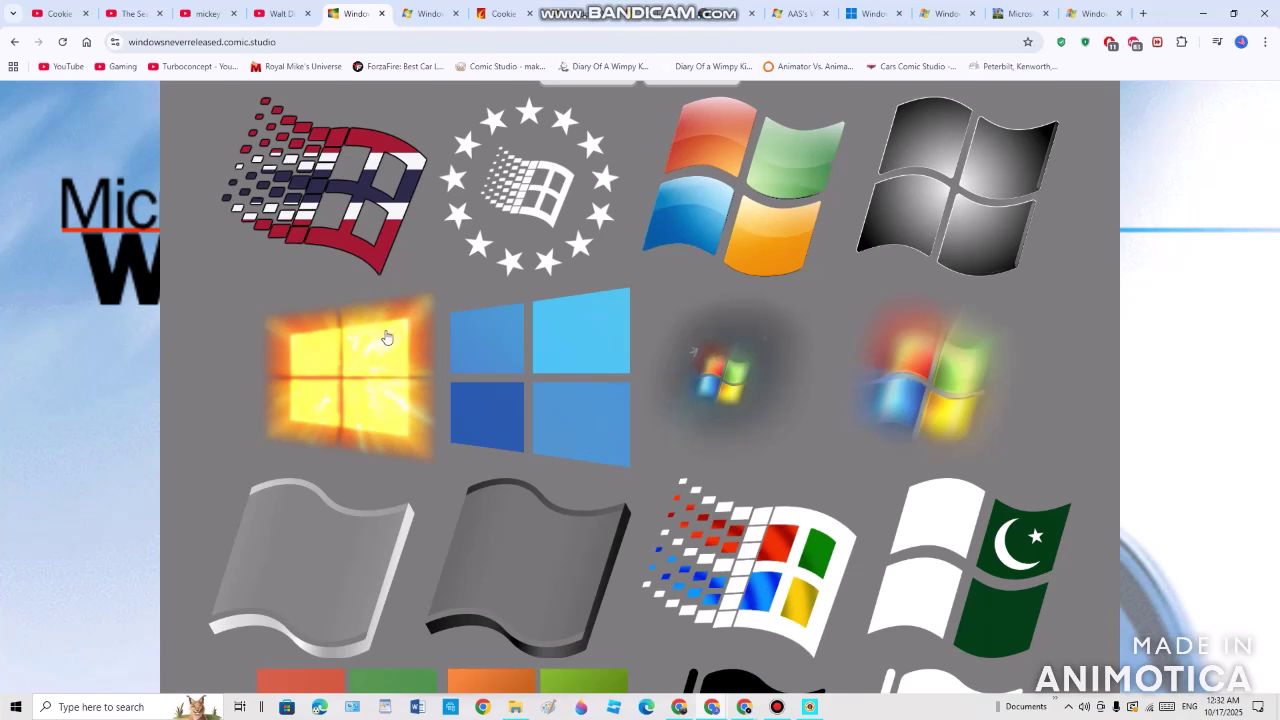
{"action": "scroll", "coordinate": [232, 413], "scroll_direction": "up", "scroll_amount": 1}
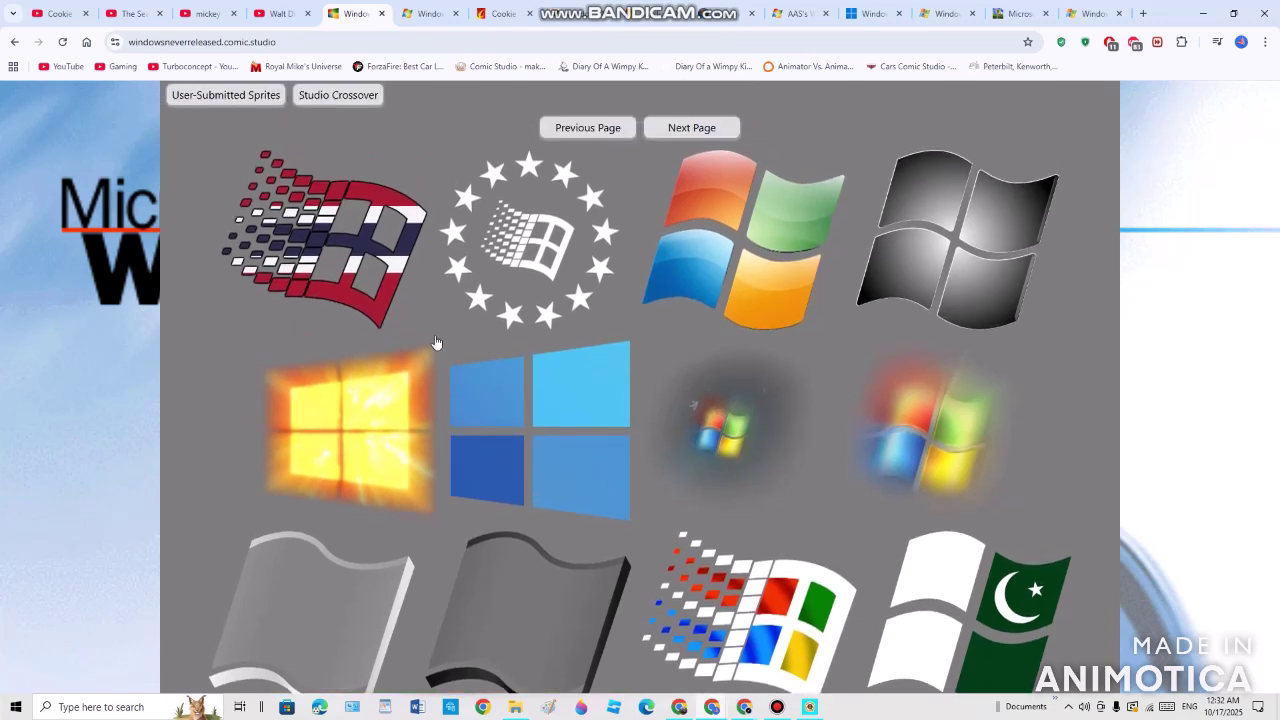
{"action": "scroll", "coordinate": [437, 343], "scroll_direction": "up", "scroll_amount": 1}
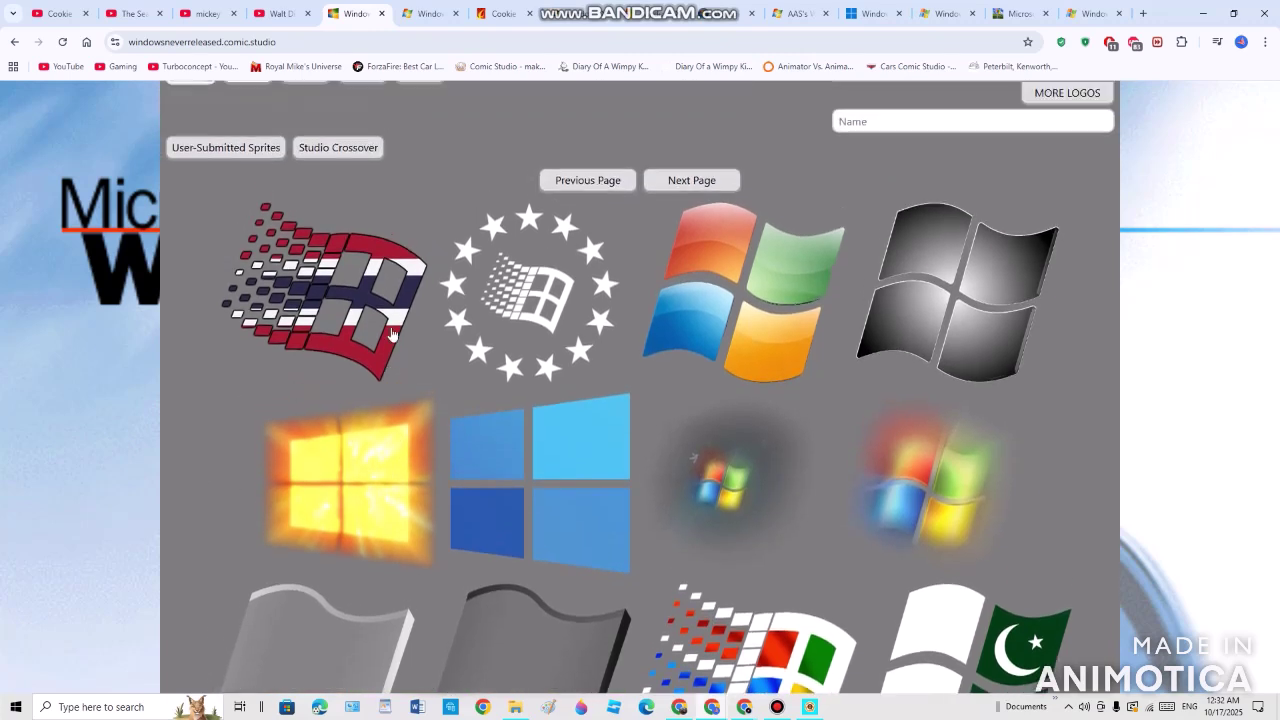
Examine the logo sprites on the remaining MORE LOGOS pages, from the fourth page through to the last.
{"action": "left_click", "coordinate": [656, 190]}
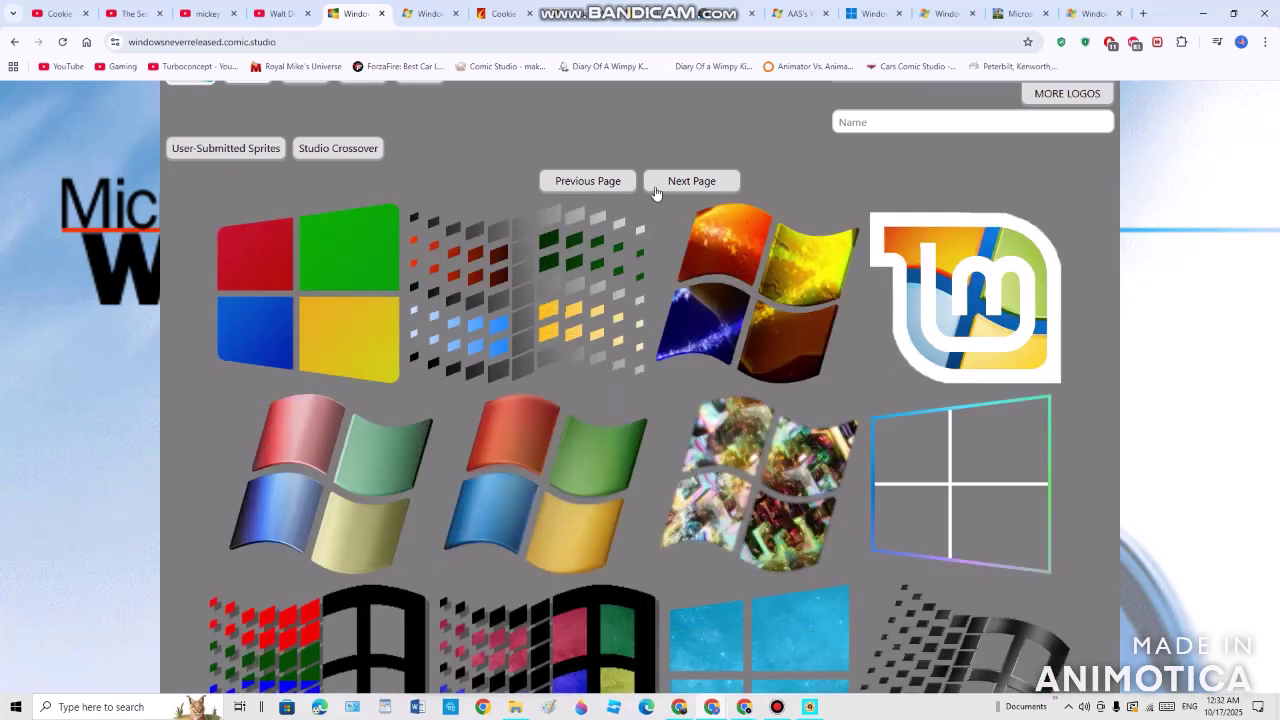
{"action": "scroll", "coordinate": [650, 200], "scroll_direction": "down", "scroll_amount": 5}
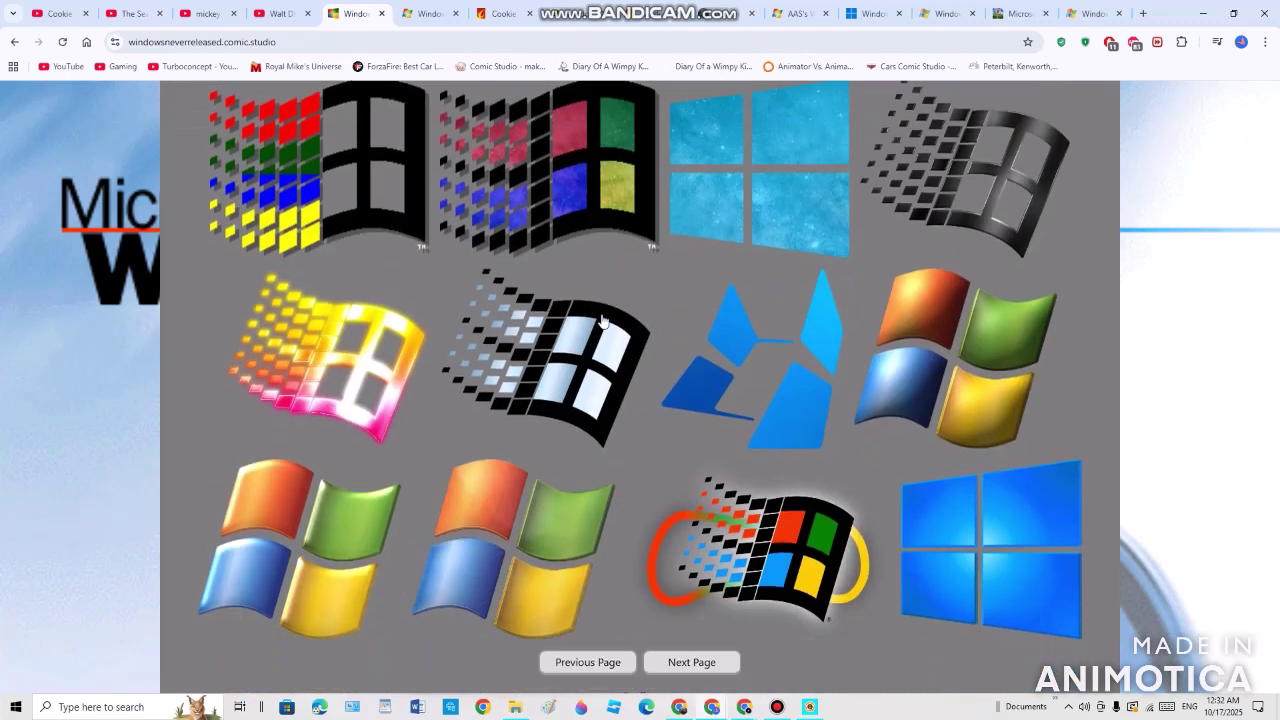
{"action": "scroll", "coordinate": [598, 375], "scroll_direction": "up", "scroll_amount": 5}
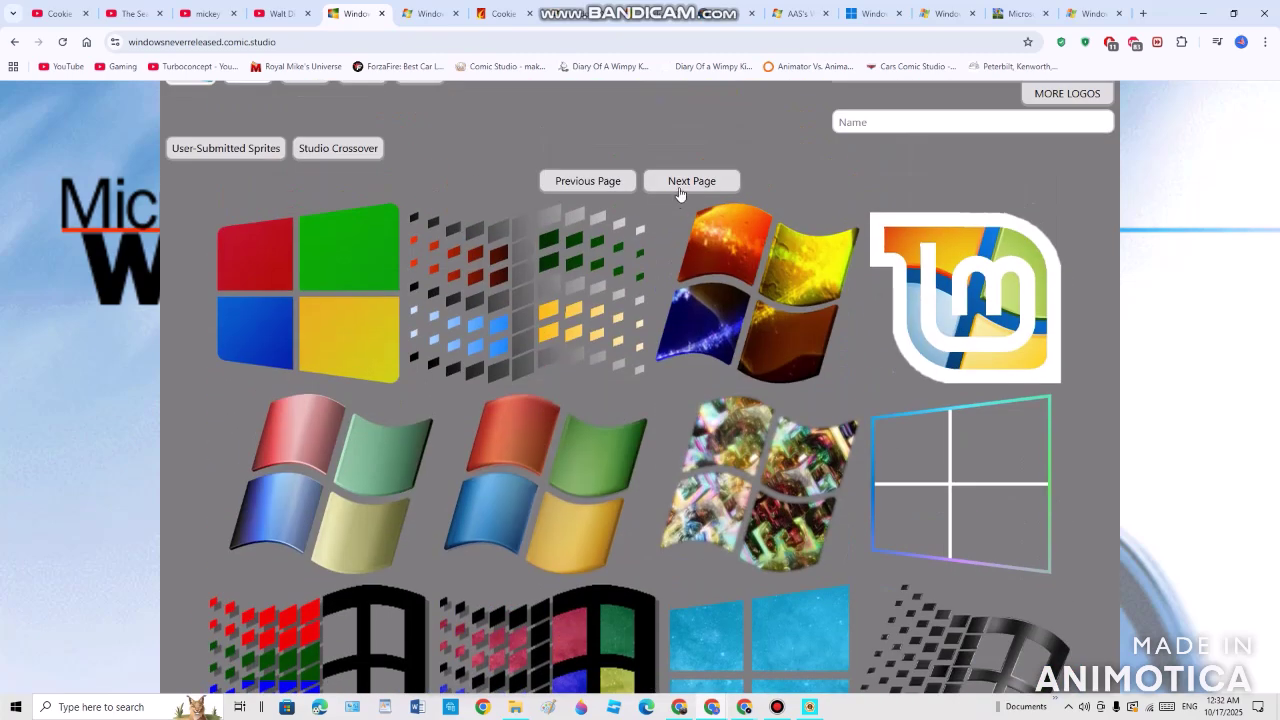
{"action": "left_click", "coordinate": [687, 180]}
{"action": "scroll", "coordinate": [682, 195], "scroll_direction": "down", "scroll_amount": 5}
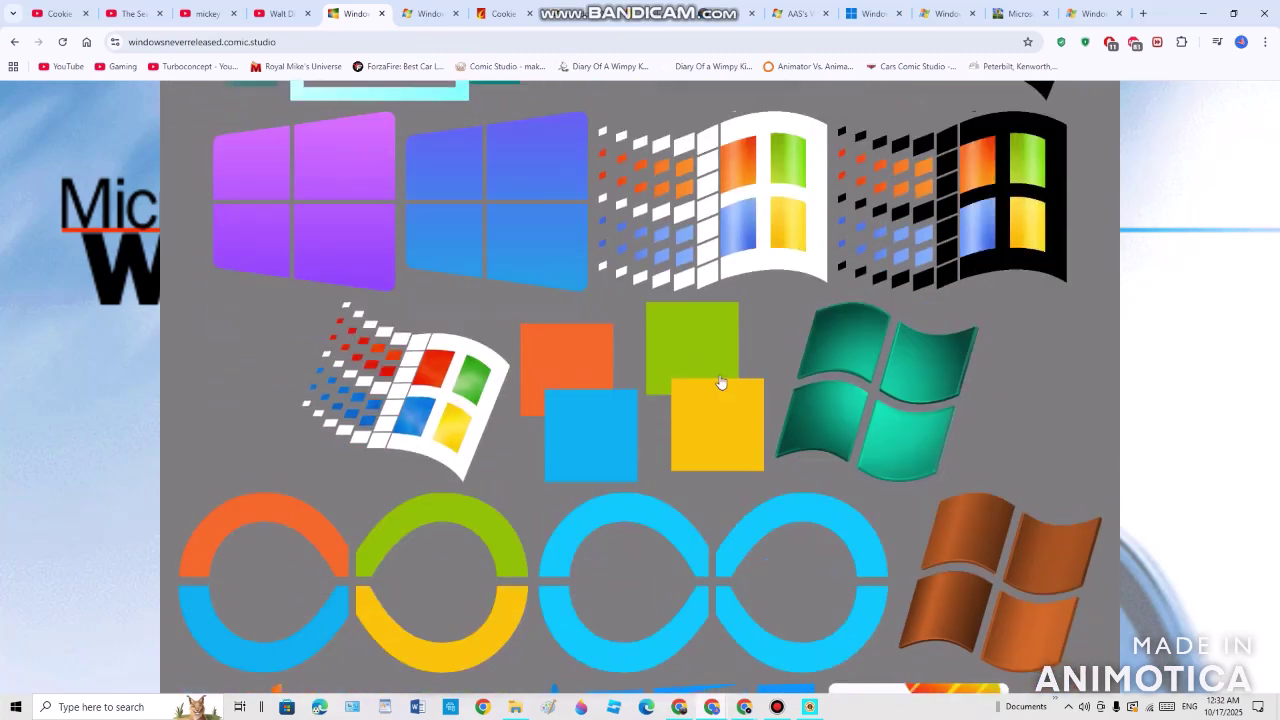
{"action": "scroll", "coordinate": [729, 571], "scroll_direction": "down", "scroll_amount": 3}
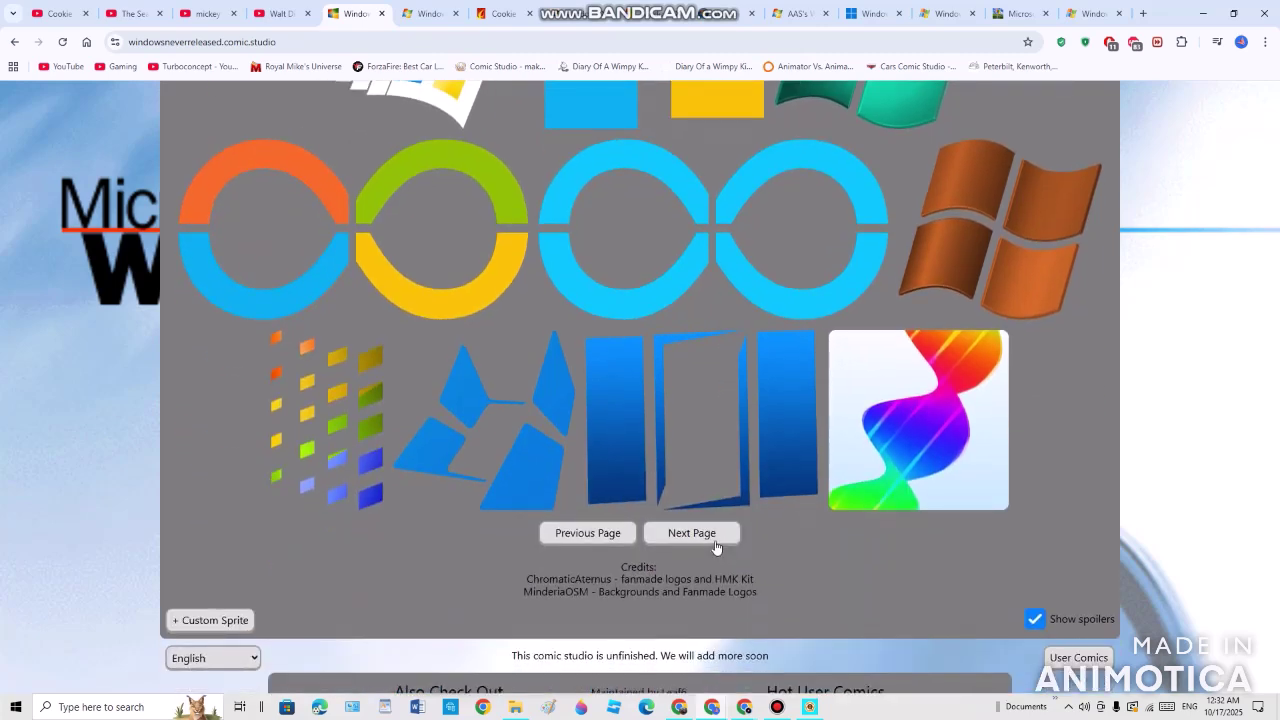
{"action": "left_click", "coordinate": [691, 531]}
{"action": "scroll", "coordinate": [816, 418], "scroll_direction": "up", "scroll_amount": 2}
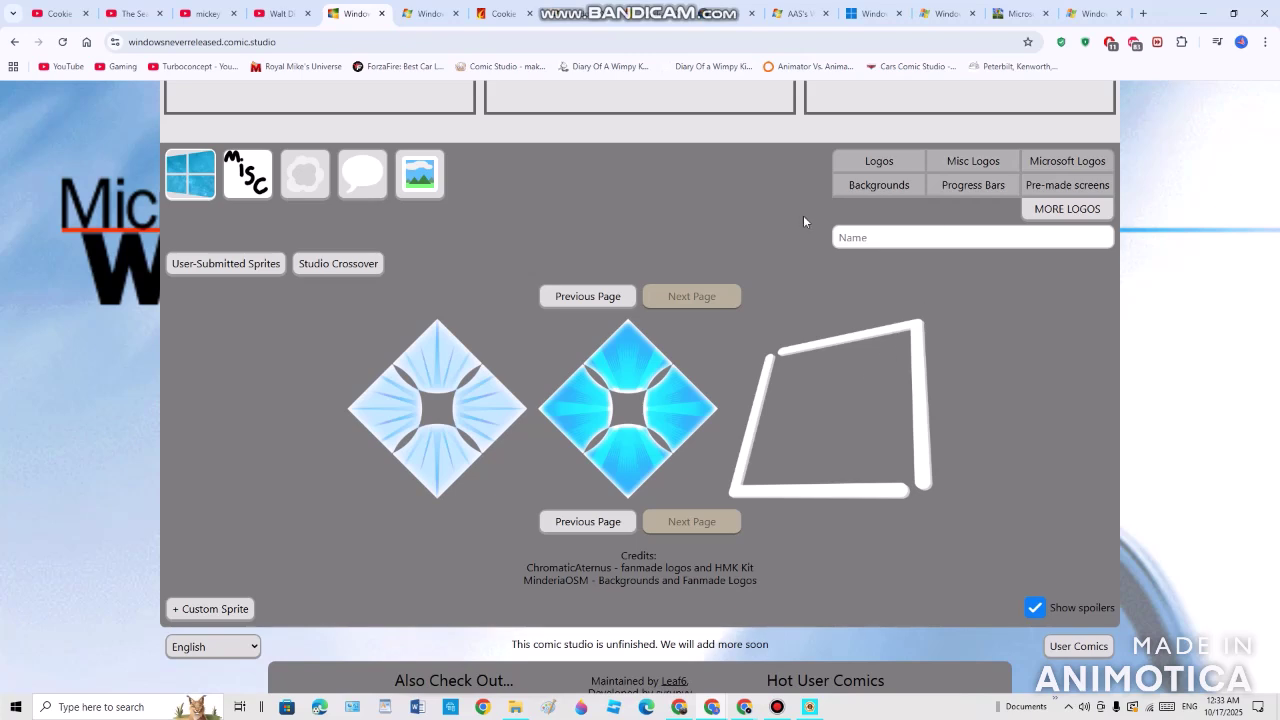
Open the Backgrounds category and check both its background images and its Windows logo sprite folder.
{"action": "left_click", "coordinate": [845, 187]}
{"action": "left_click", "coordinate": [430, 186]}
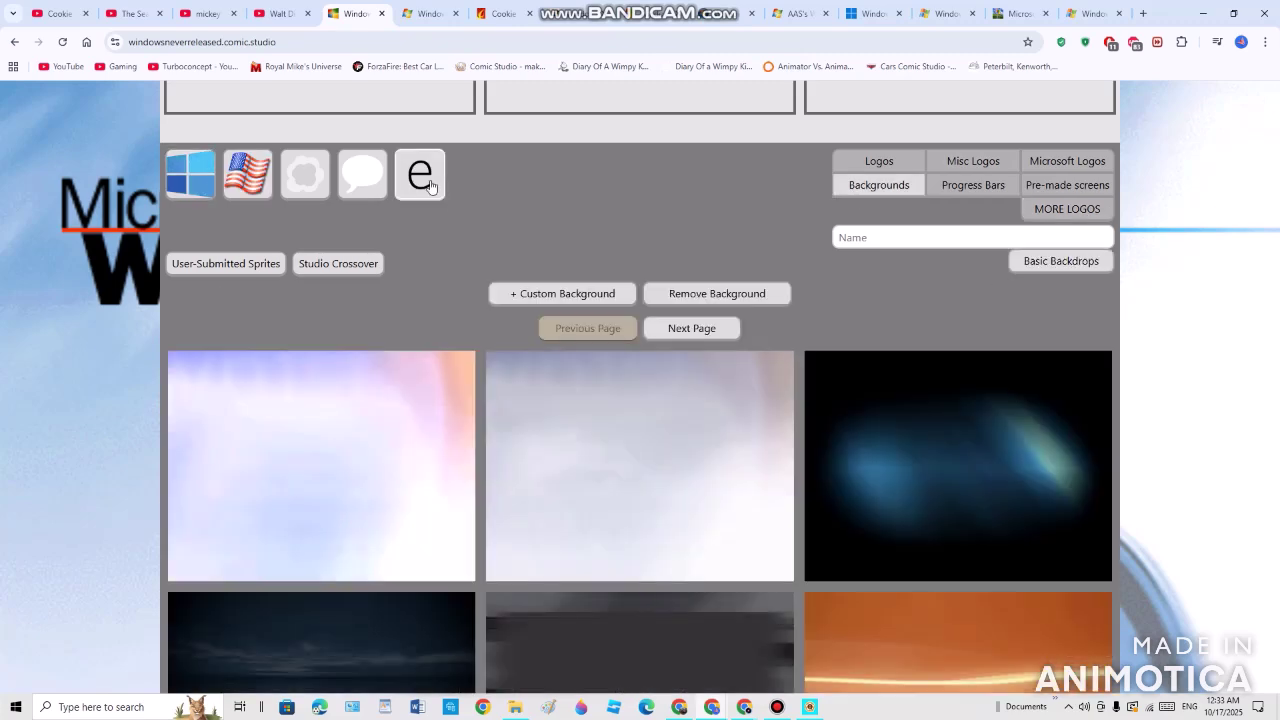
{"action": "left_click", "coordinate": [193, 177]}
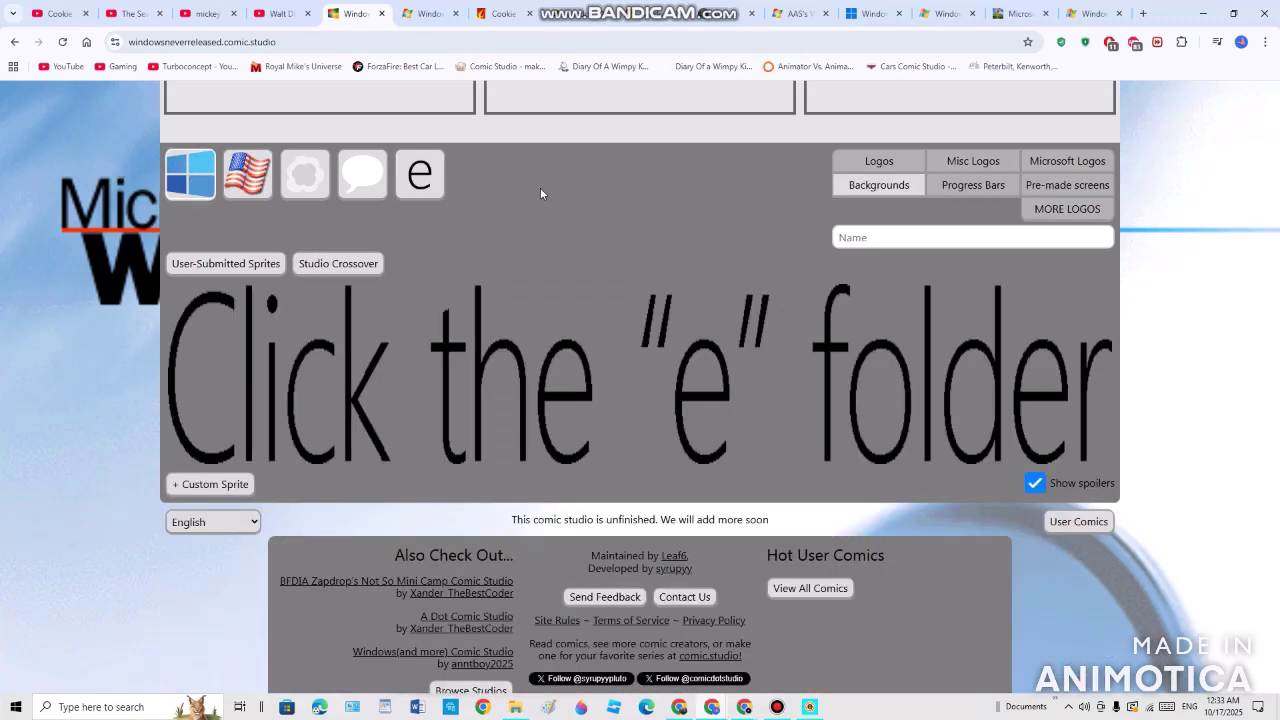
Switch to the windowslogo studio and compare the backgrounds of its Windows logos and Eyes, arms, and Legs categories.
{"action": "left_click", "coordinate": [430, 13]}
{"action": "scroll", "coordinate": [987, 321], "scroll_direction": "down", "scroll_amount": 1}
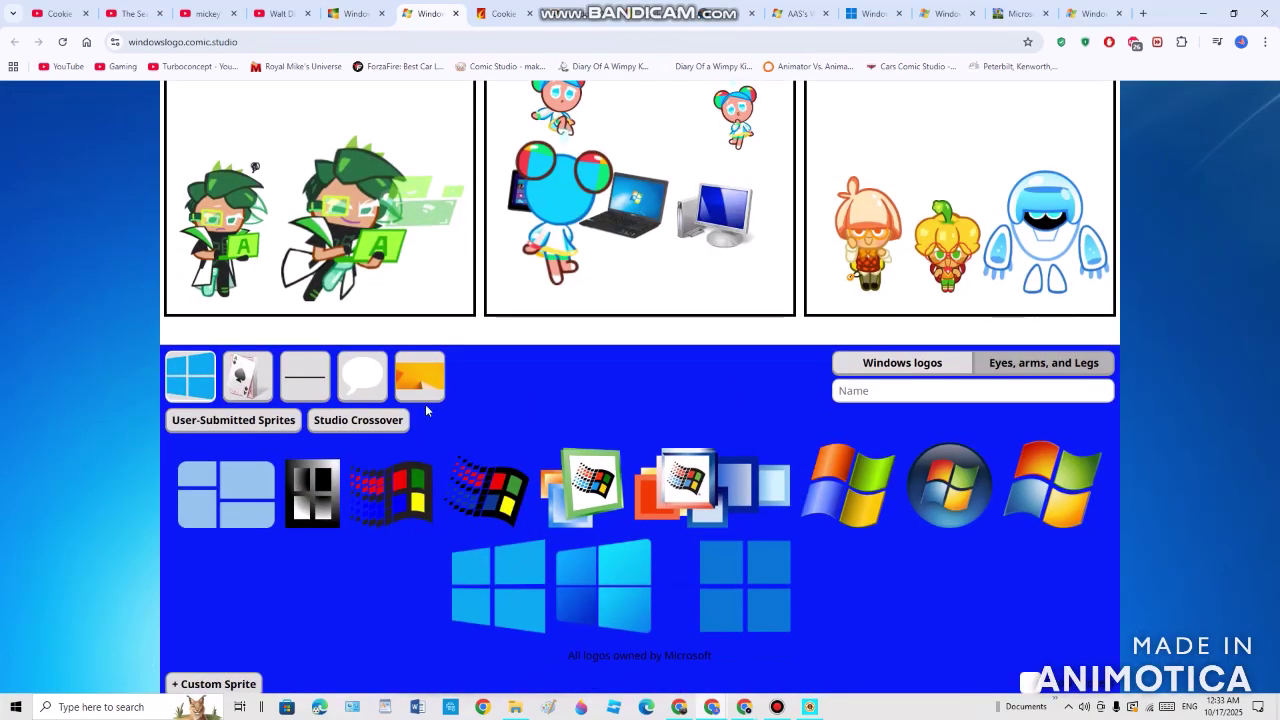
{"action": "left_click", "coordinate": [425, 398]}
{"action": "scroll", "coordinate": [580, 409], "scroll_direction": "down", "scroll_amount": 4}
{"action": "scroll", "coordinate": [754, 531], "scroll_direction": "up", "scroll_amount": 2}
{"action": "scroll", "coordinate": [764, 518], "scroll_direction": "down", "scroll_amount": 1}
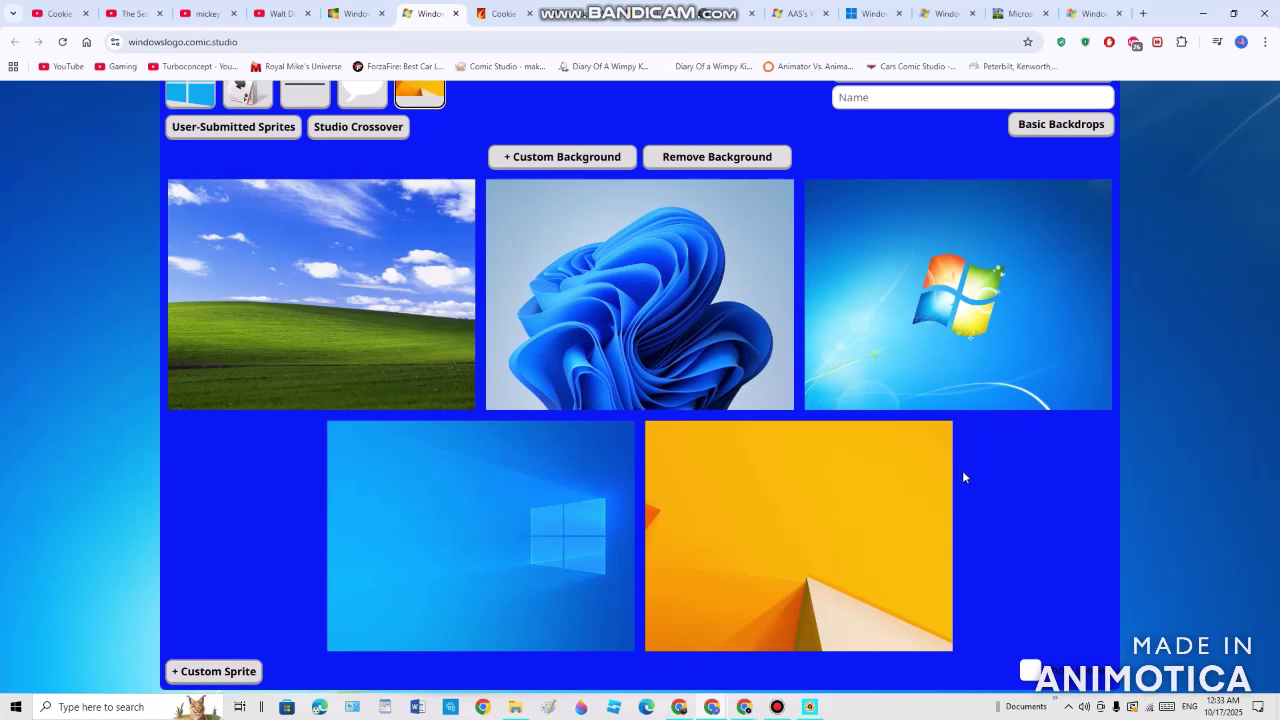
{"action": "scroll", "coordinate": [980, 196], "scroll_direction": "up", "scroll_amount": 2}
{"action": "left_click", "coordinate": [1005, 163]}
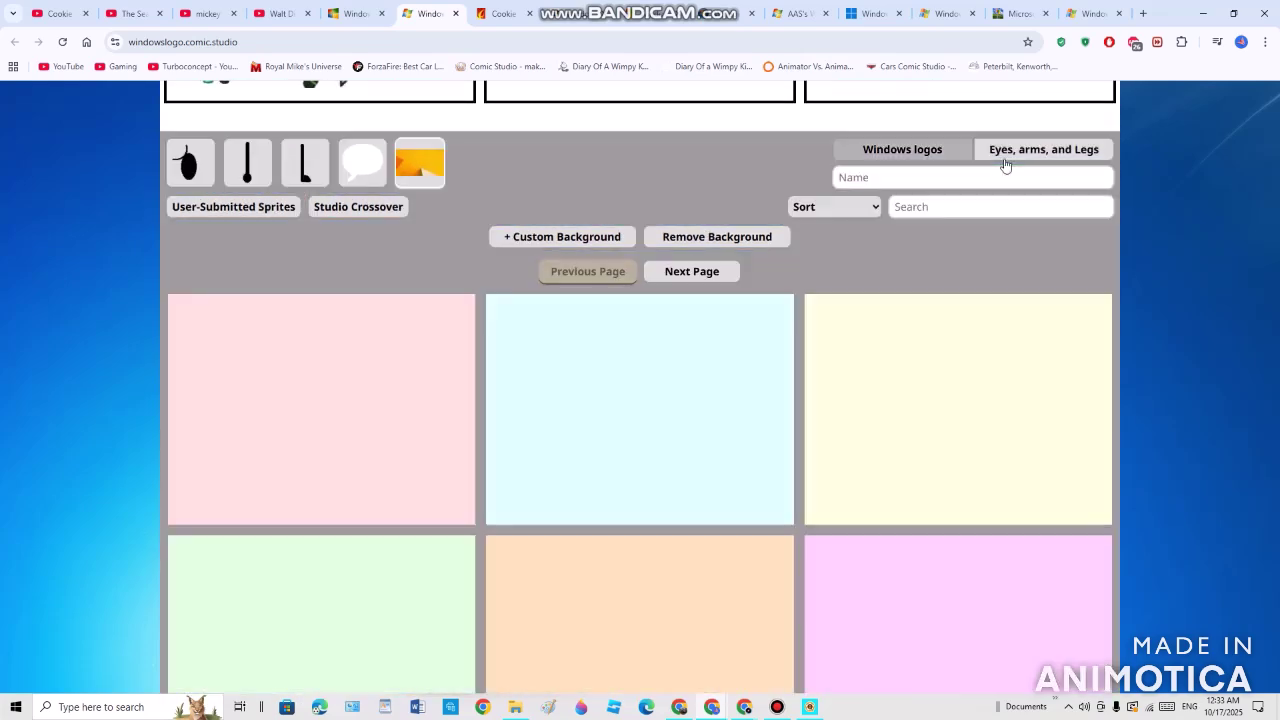
{"action": "left_click", "coordinate": [946, 160]}
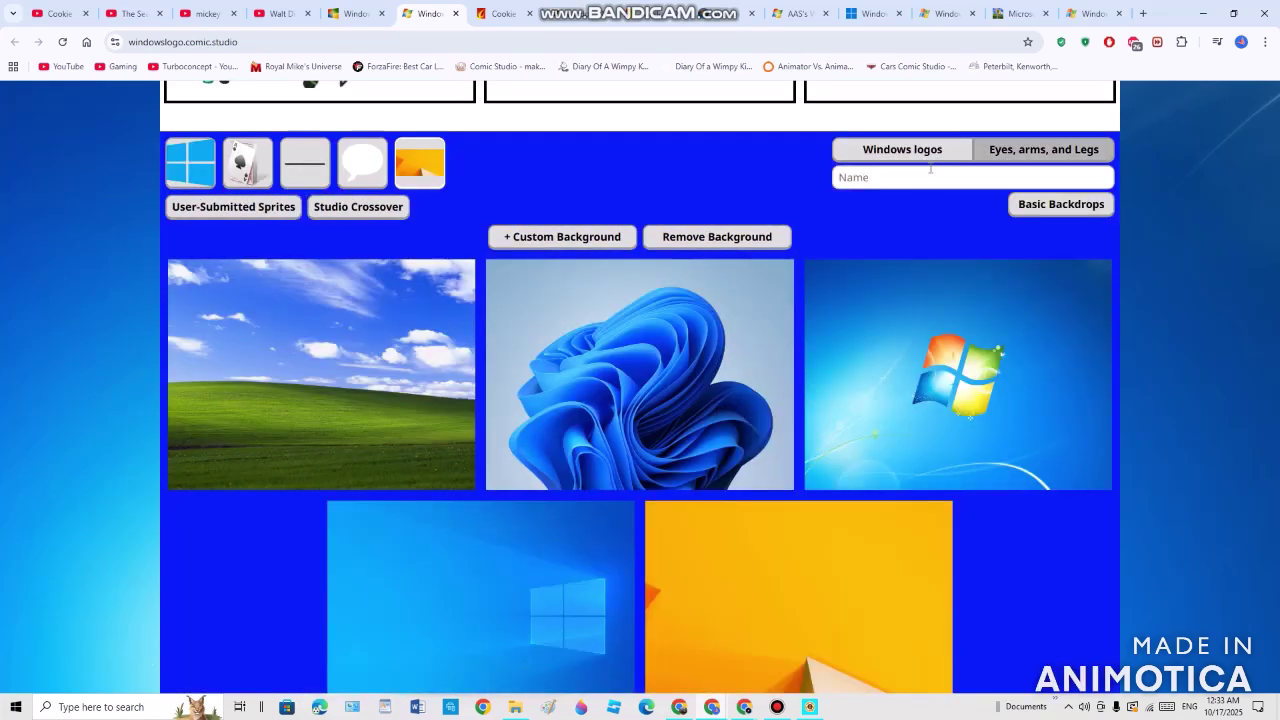
Close the cookierun-expedetions studio and look over the win95 studio.
{"action": "left_click", "coordinate": [501, 14]}
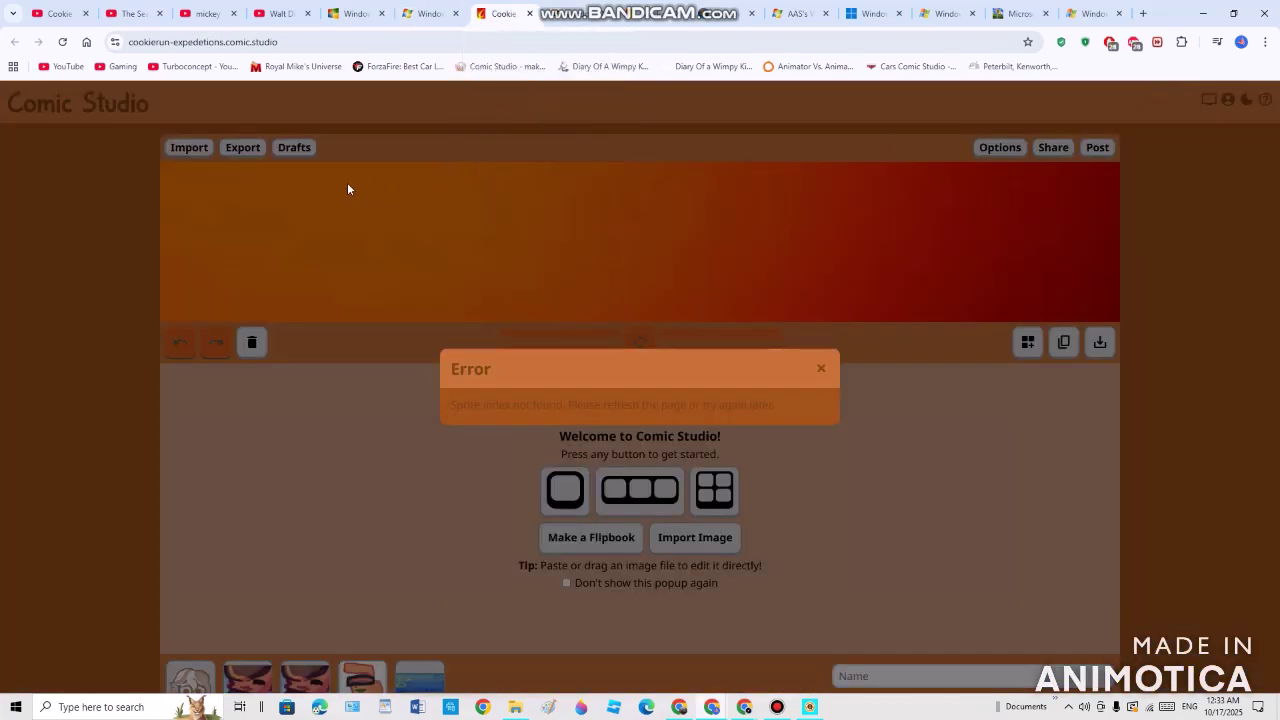
{"action": "left_click", "coordinate": [530, 14]}
{"action": "left_click", "coordinate": [535, 13]}
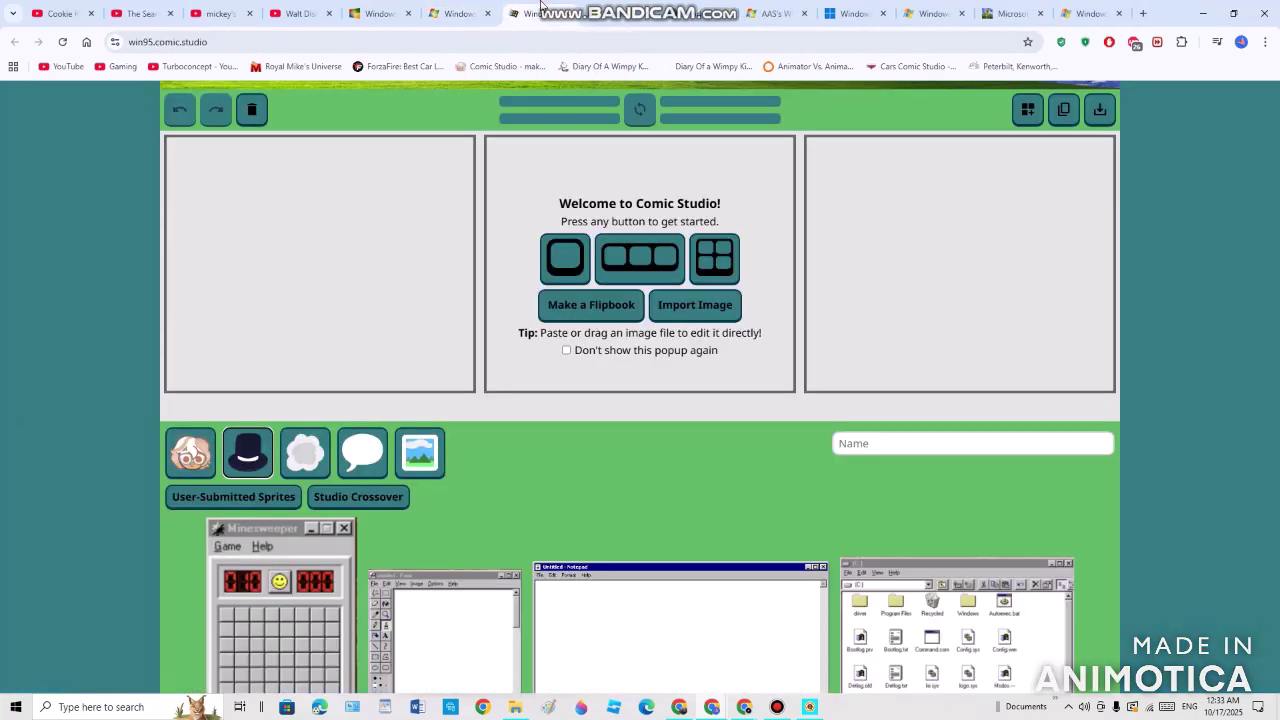
{"action": "scroll", "coordinate": [480, 217], "scroll_direction": "up", "scroll_amount": 2}
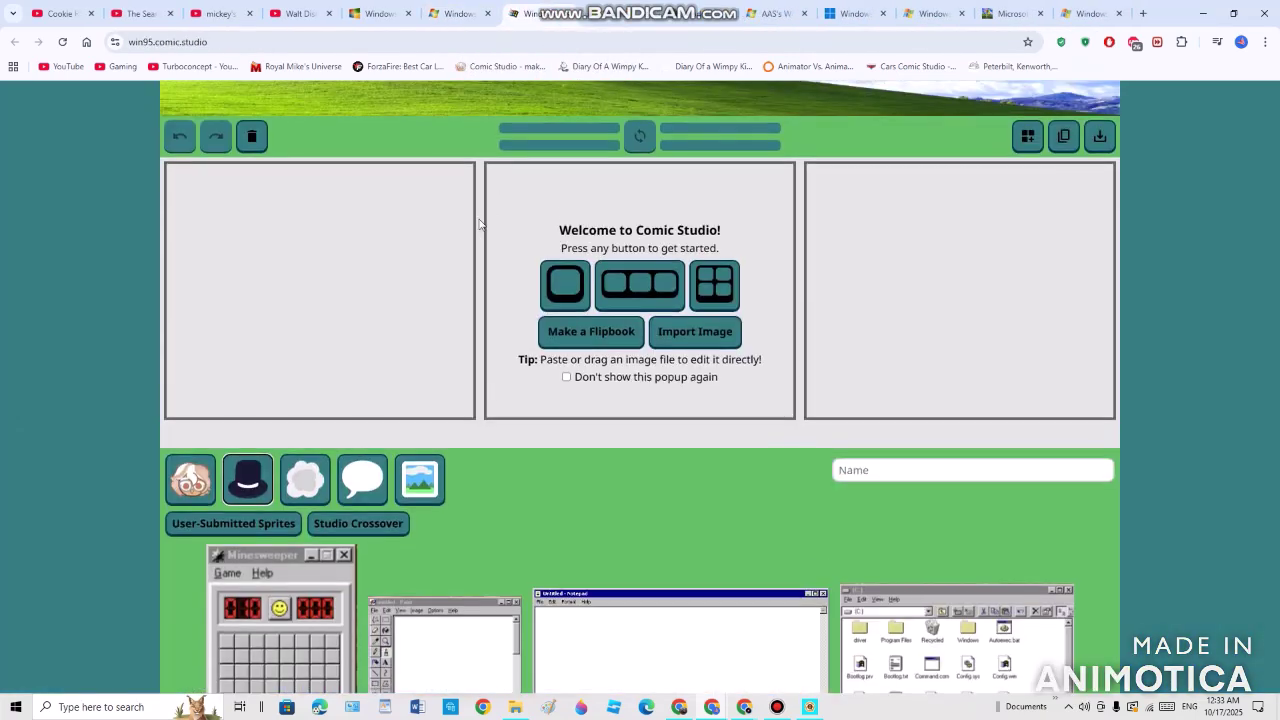
{"action": "key", "text": "Down"}
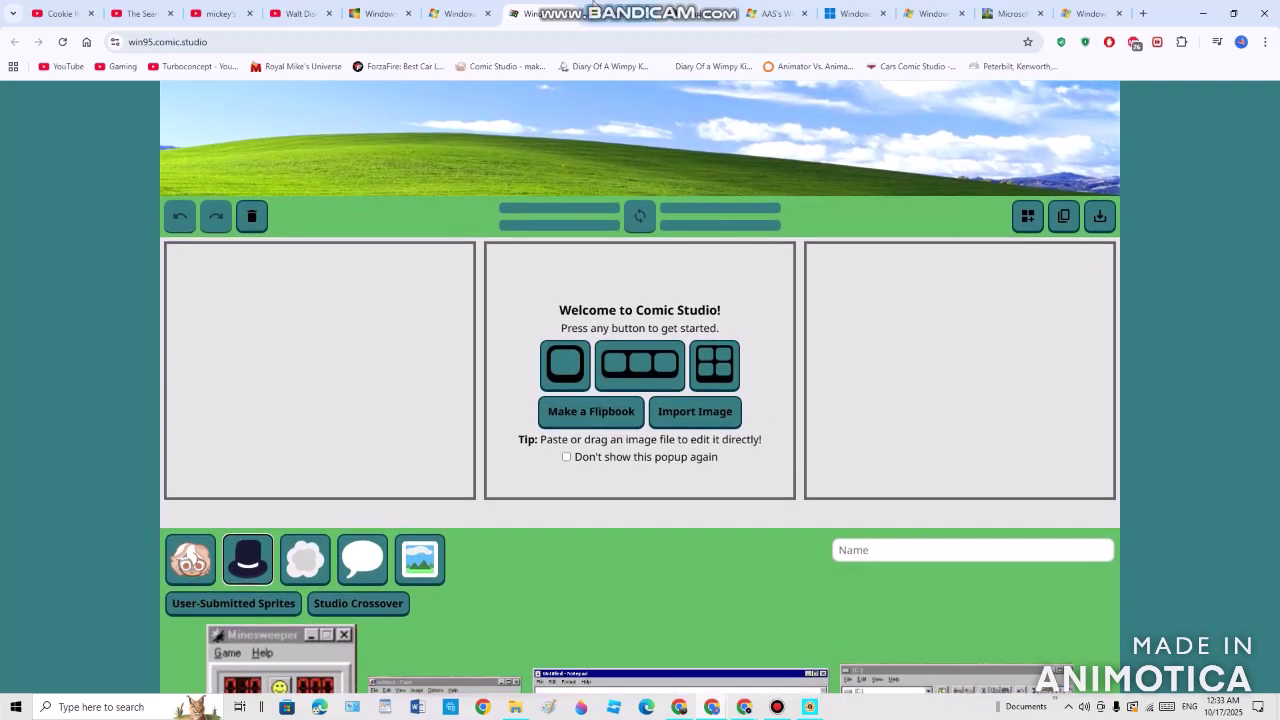
Switch to the windowsxp studio and examine both pages of its backgrounds, toggling Show spoilers on the last page.
{"action": "left_click", "coordinate": [603, 12]}
{"action": "key", "text": "Down"}
{"action": "key", "text": "Down"}
{"action": "key", "text": "Down"}
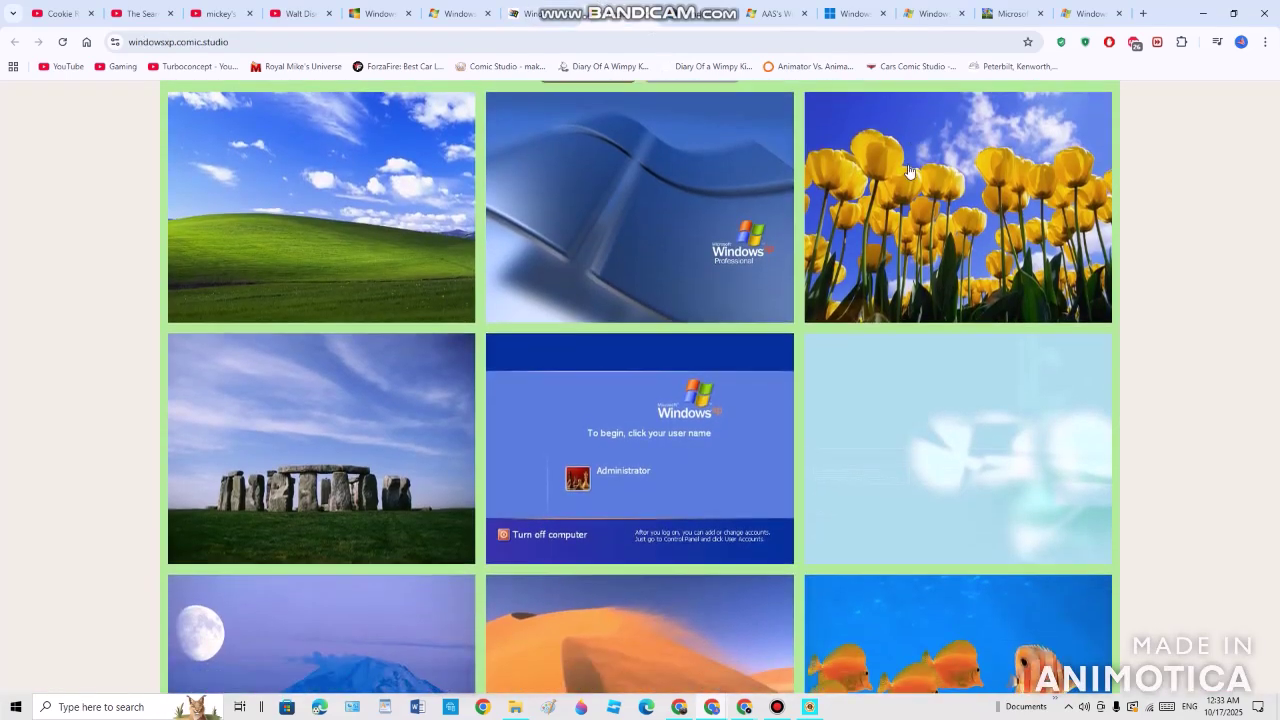
{"action": "scroll", "coordinate": [903, 277], "scroll_direction": "down", "scroll_amount": 3}
{"action": "scroll", "coordinate": [840, 500], "scroll_direction": "down", "scroll_amount": 3}
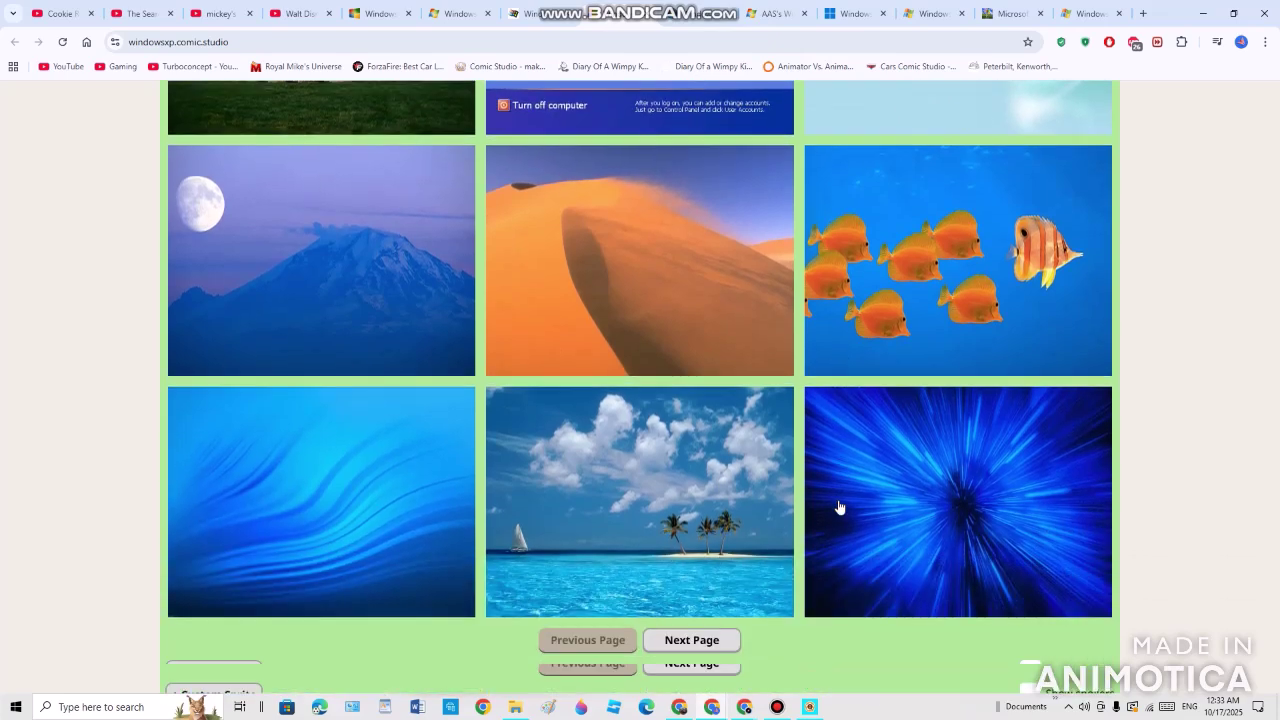
{"action": "left_click", "coordinate": [731, 642]}
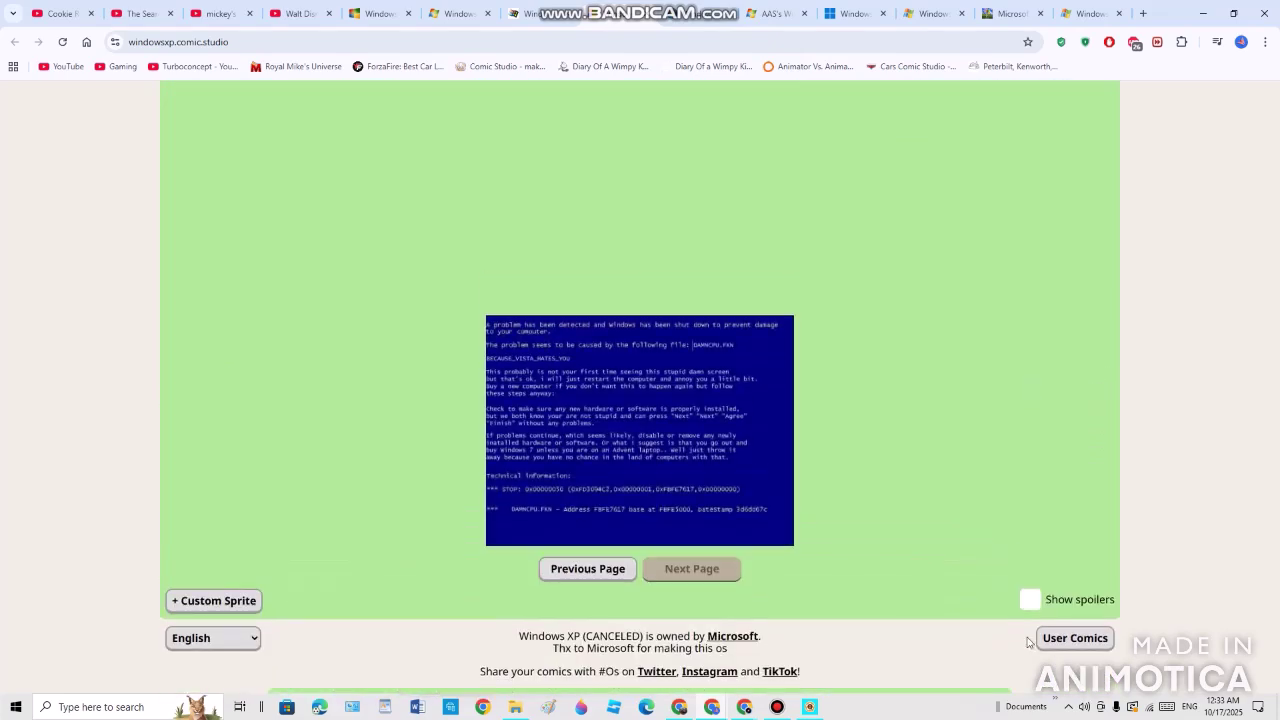
{"action": "left_click", "coordinate": [1030, 604]}
{"action": "scroll", "coordinate": [700, 320], "scroll_direction": "up", "scroll_amount": 2}
{"action": "left_click", "coordinate": [603, 292]}
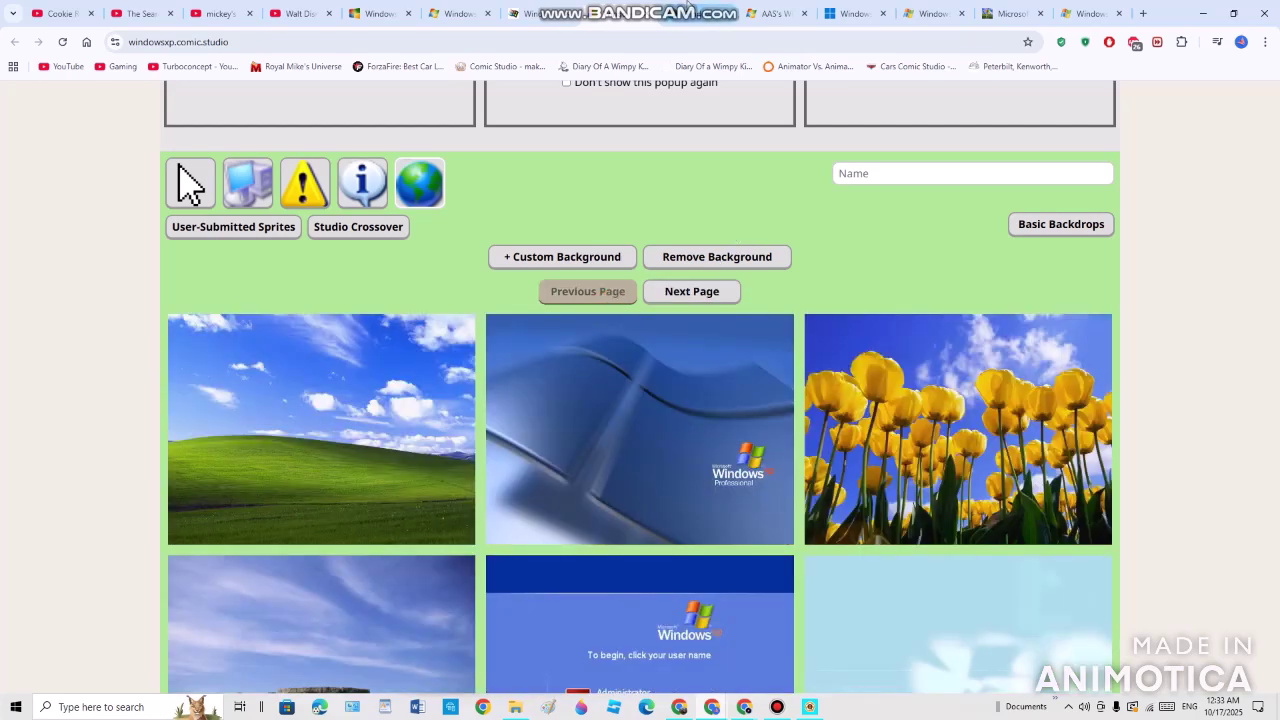
Switch to the microsoftwindows studio and page back and forth through its Windows wallpaper backgrounds up to the last page.
{"action": "mouse_move", "coordinate": [688, 8]}
{"action": "left_click", "coordinate": [688, 8]}
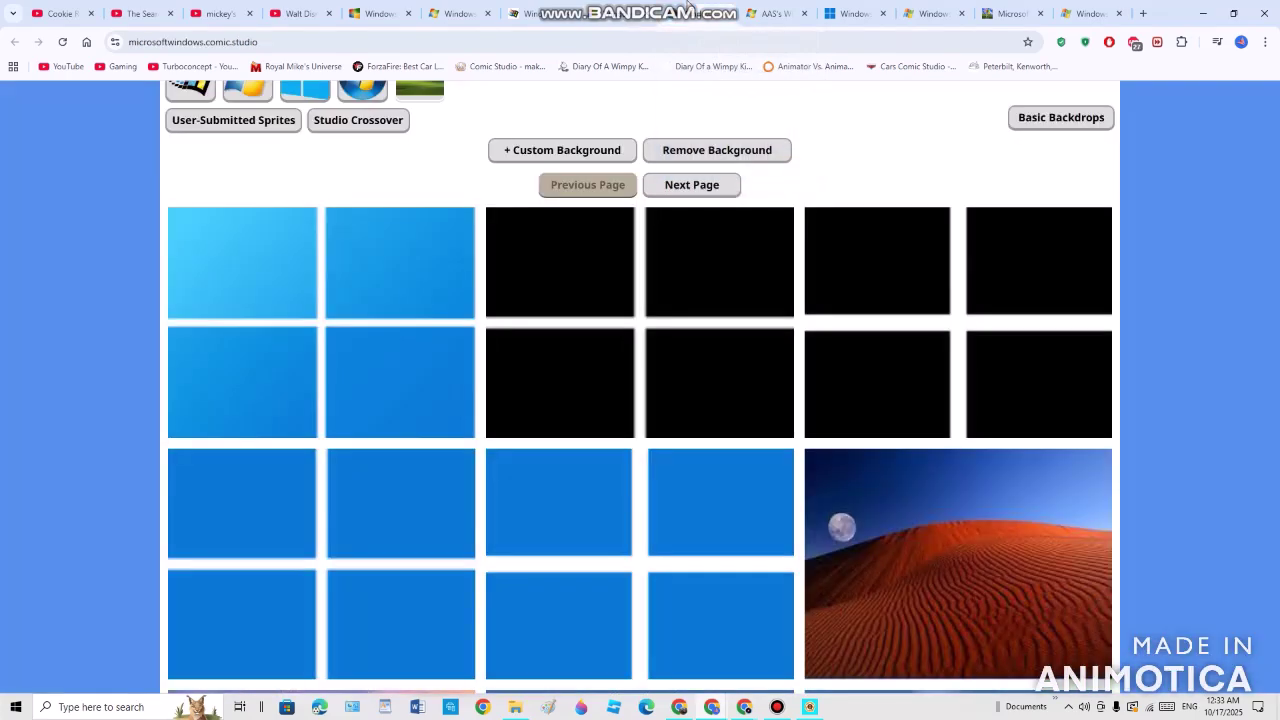
{"action": "left_click", "coordinate": [660, 184]}
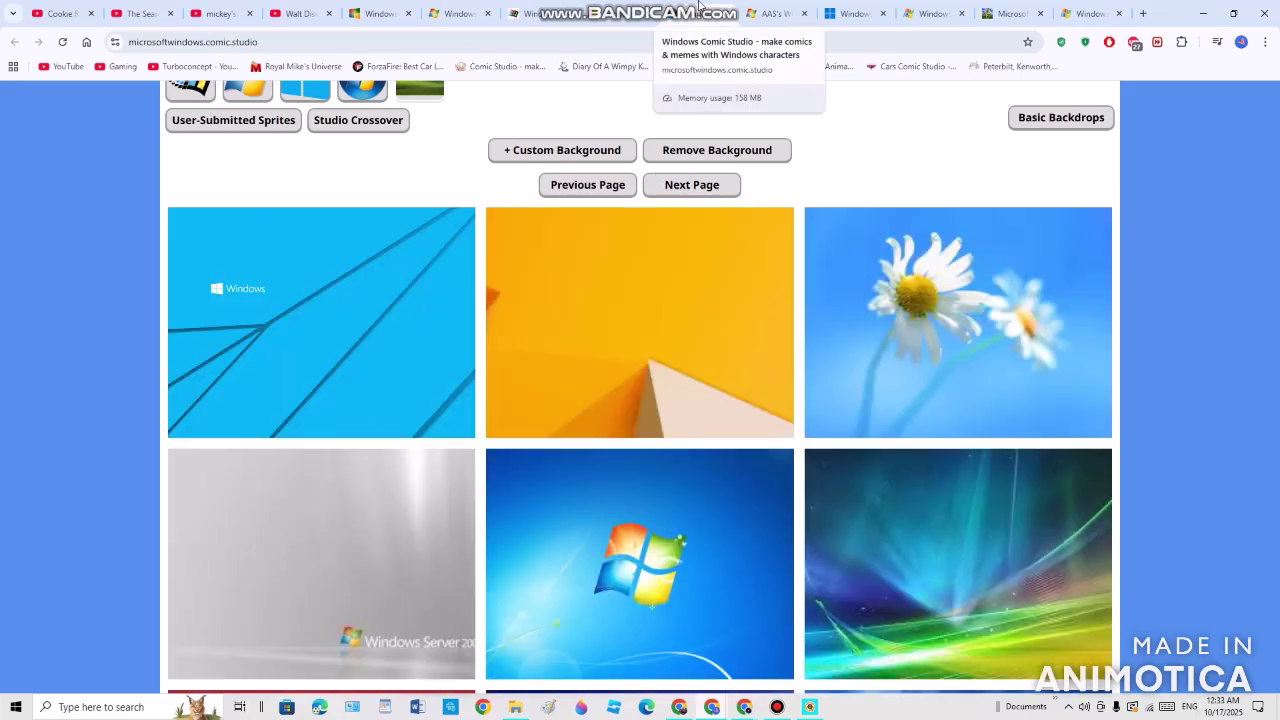
{"action": "scroll", "coordinate": [900, 177], "scroll_direction": "down", "scroll_amount": 4}
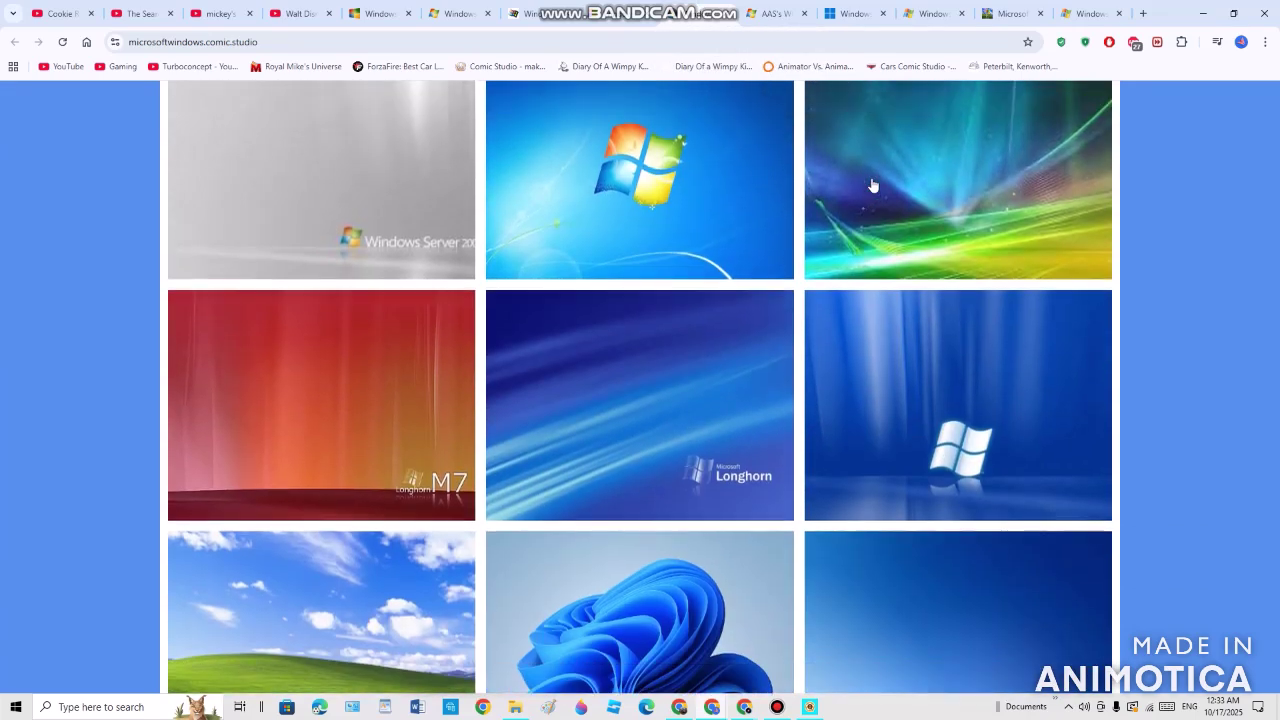
{"action": "scroll", "coordinate": [873, 185], "scroll_direction": "up", "scroll_amount": 5}
{"action": "left_click", "coordinate": [655, 107]}
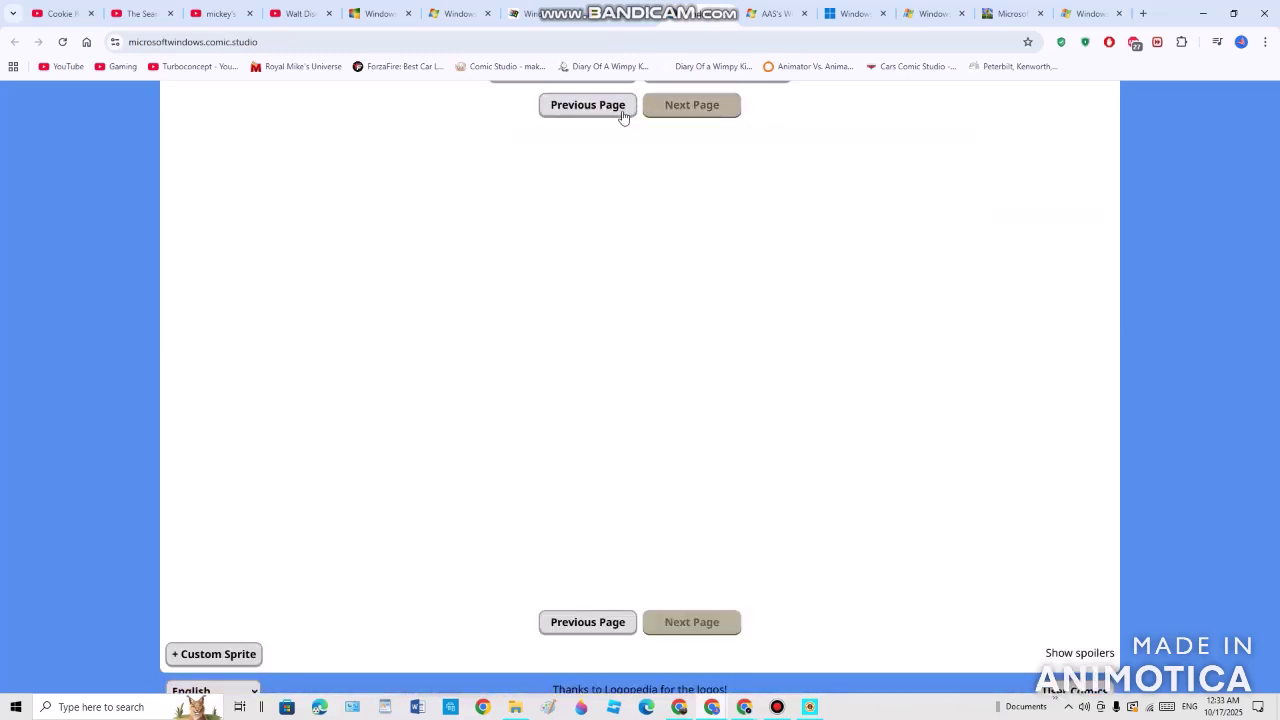
{"action": "left_click", "coordinate": [621, 112]}
{"action": "left_click", "coordinate": [624, 106]}
{"action": "left_click", "coordinate": [665, 108]}
{"action": "left_click", "coordinate": [660, 106]}
{"action": "left_click", "coordinate": [570, 107]}
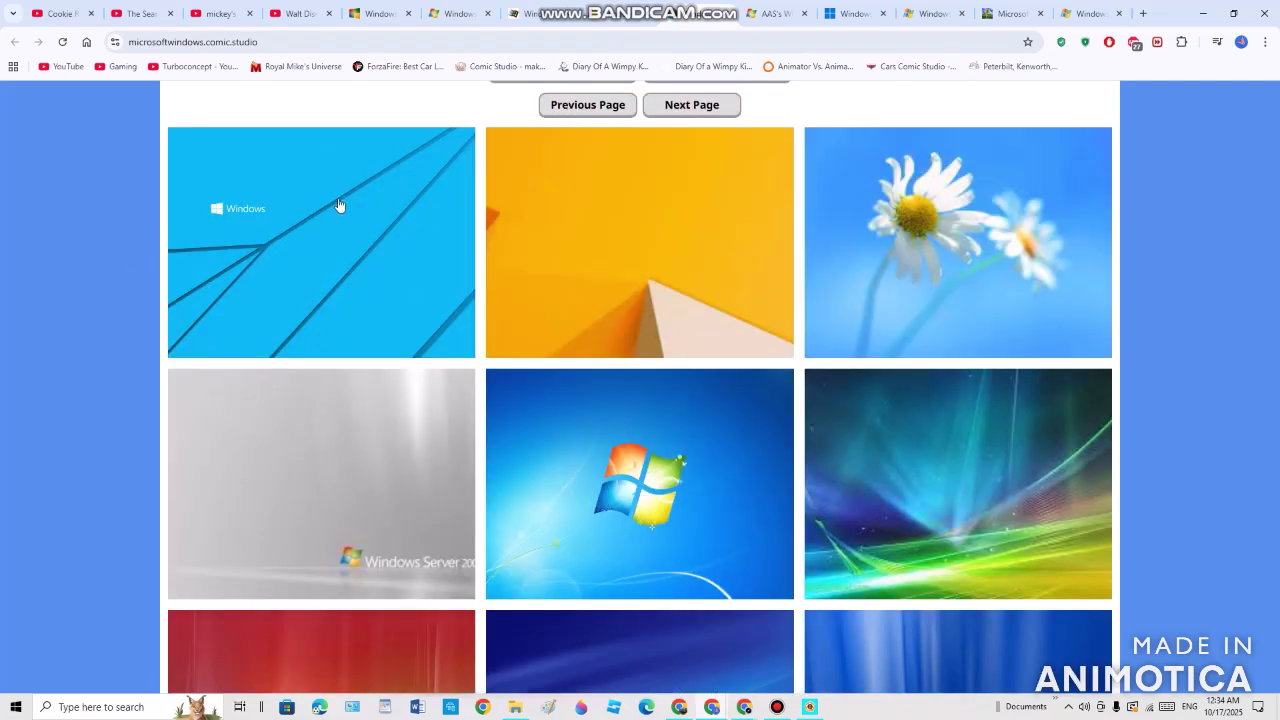
{"action": "left_click", "coordinate": [683, 104]}
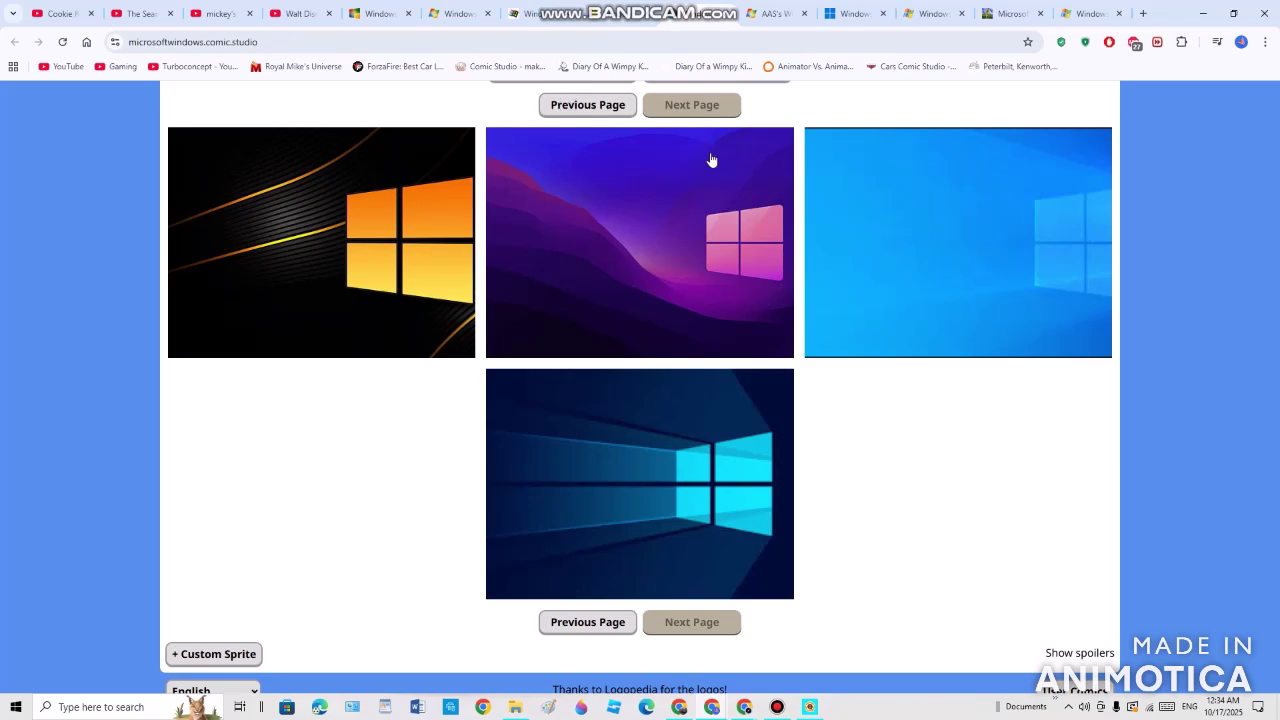
{"action": "left_click", "coordinate": [594, 112]}
Check the backgrounds of the aaswindowsnew, windows11 and microsoftwindowsocs studios in turn.
{"action": "left_click", "coordinate": [776, 13]}
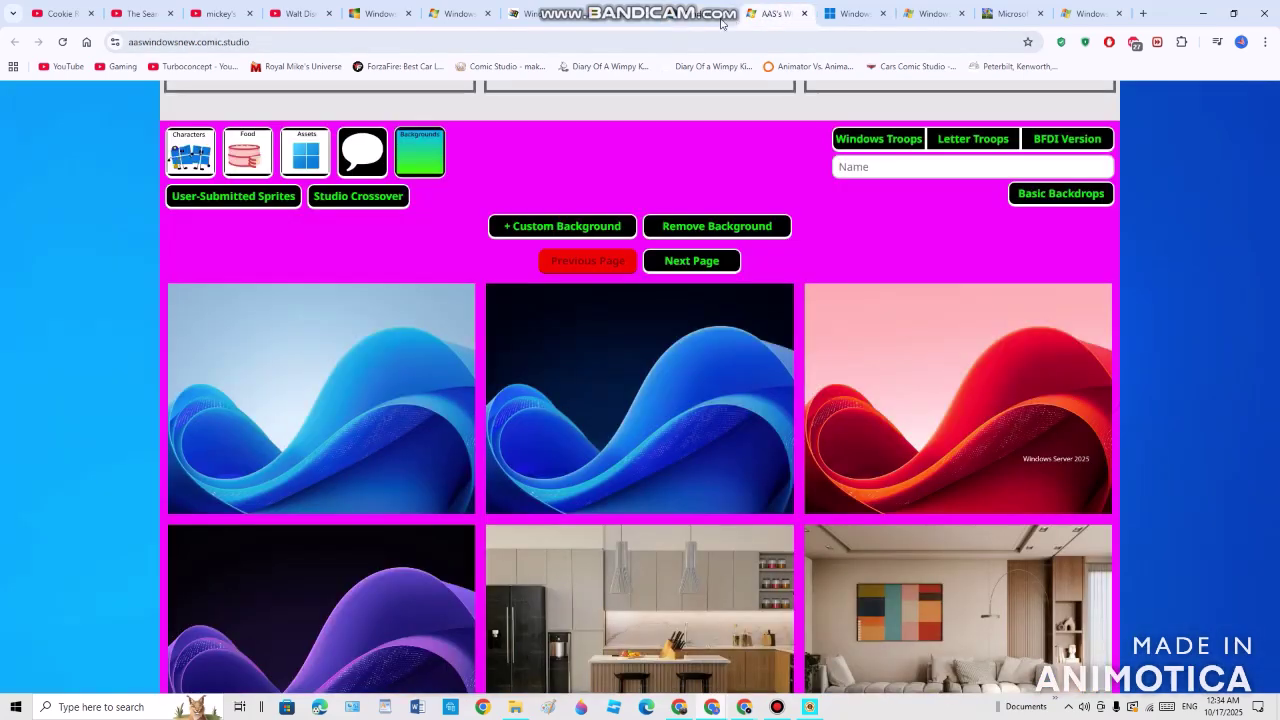
{"action": "left_click", "coordinate": [852, 13]}
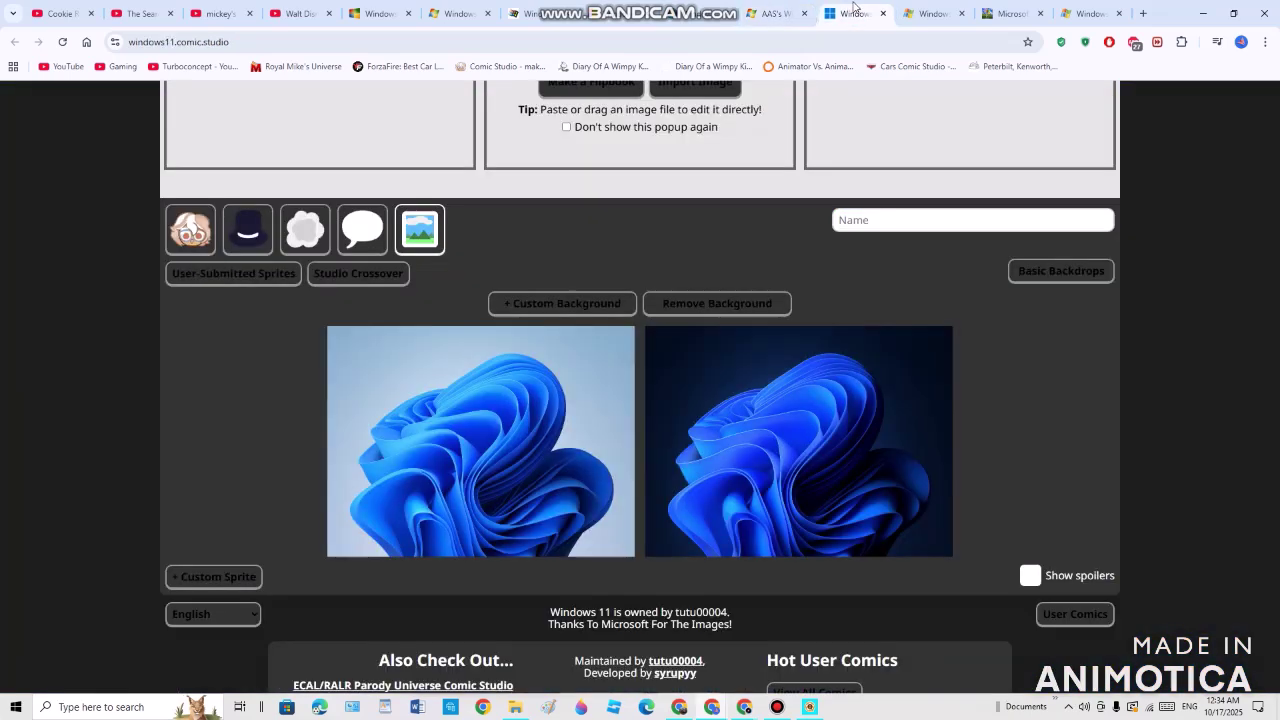
{"action": "left_click", "coordinate": [946, 10]}
{"action": "left_click", "coordinate": [988, 10]}
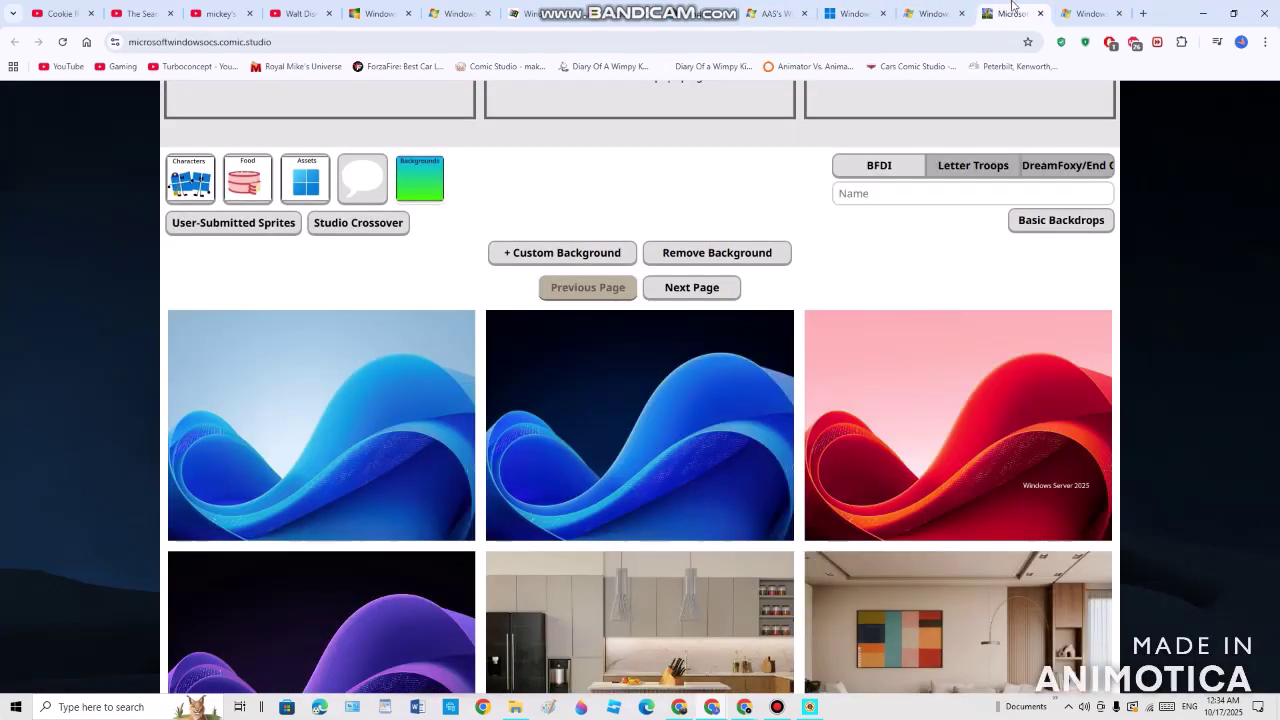
Switch to the windowsunlimited studio and examine all the images on the last page of its backgrounds.
{"action": "left_click", "coordinate": [1075, 8]}
{"action": "left_click", "coordinate": [688, 318]}
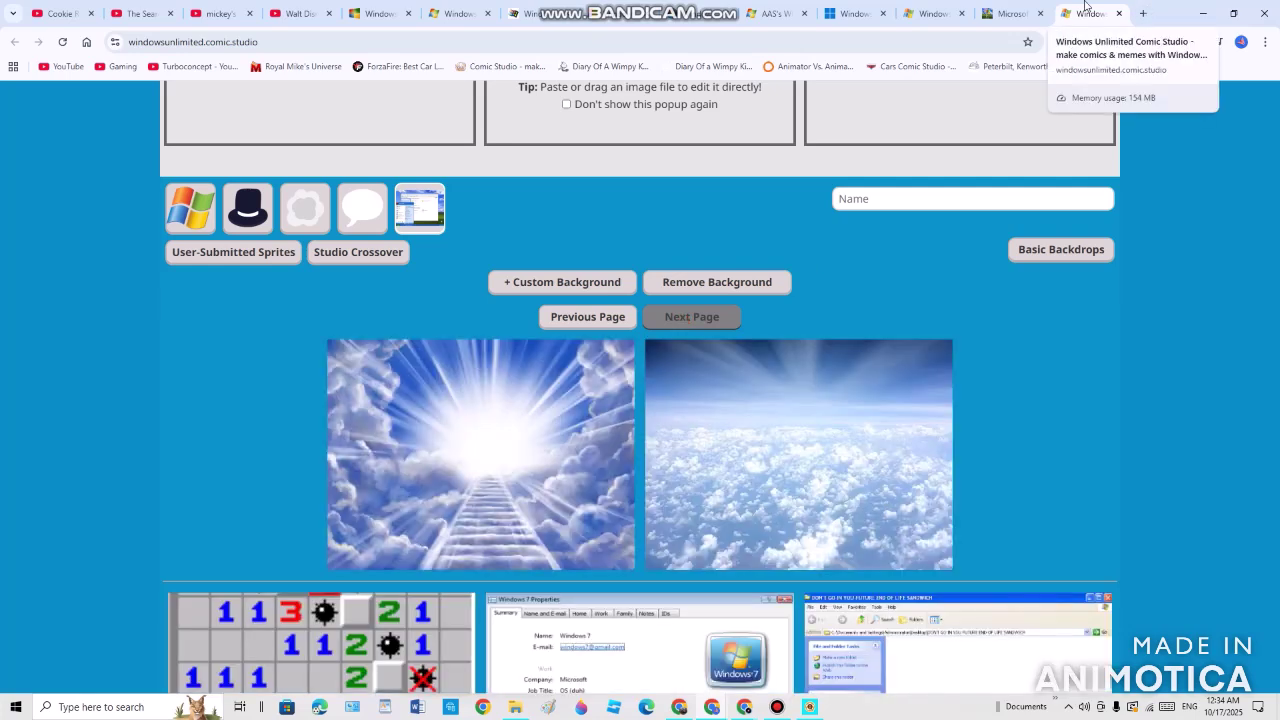
{"action": "scroll", "coordinate": [1278, 410], "scroll_direction": "down", "scroll_amount": 4}
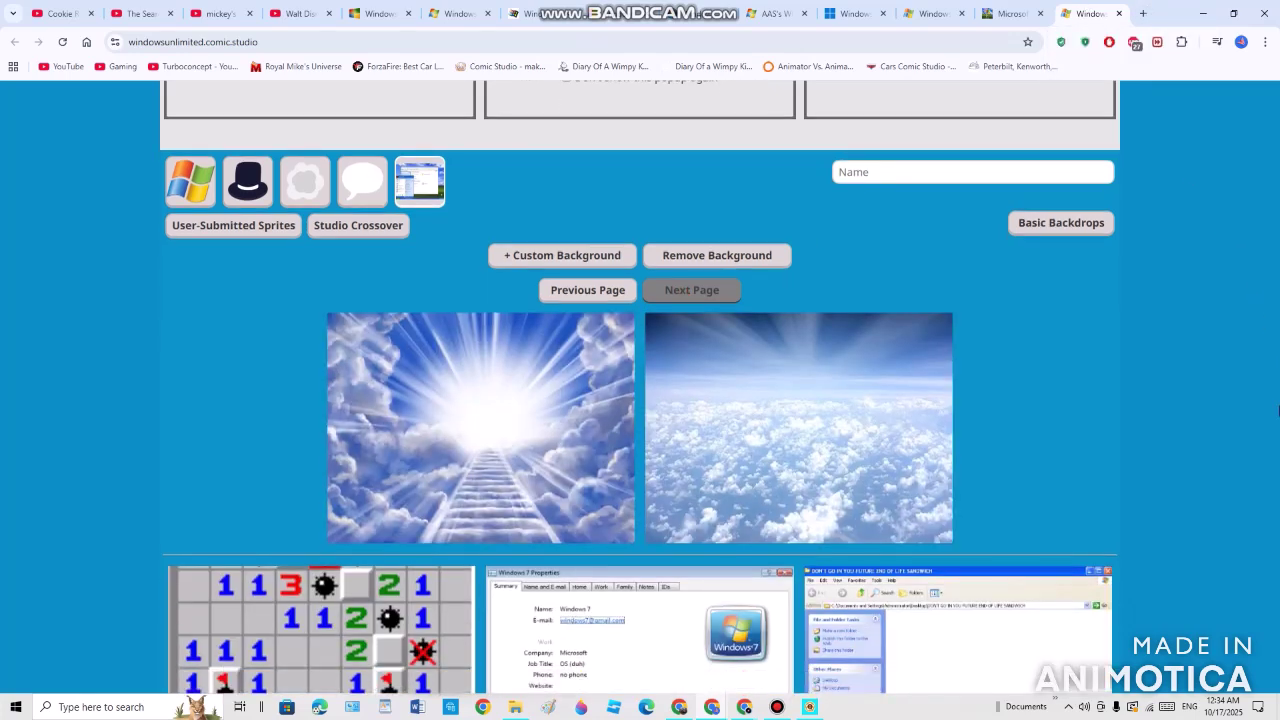
{"action": "scroll", "coordinate": [1278, 410], "scroll_direction": "up", "scroll_amount": 1}
{"action": "scroll", "coordinate": [888, 467], "scroll_direction": "down", "scroll_amount": 3}
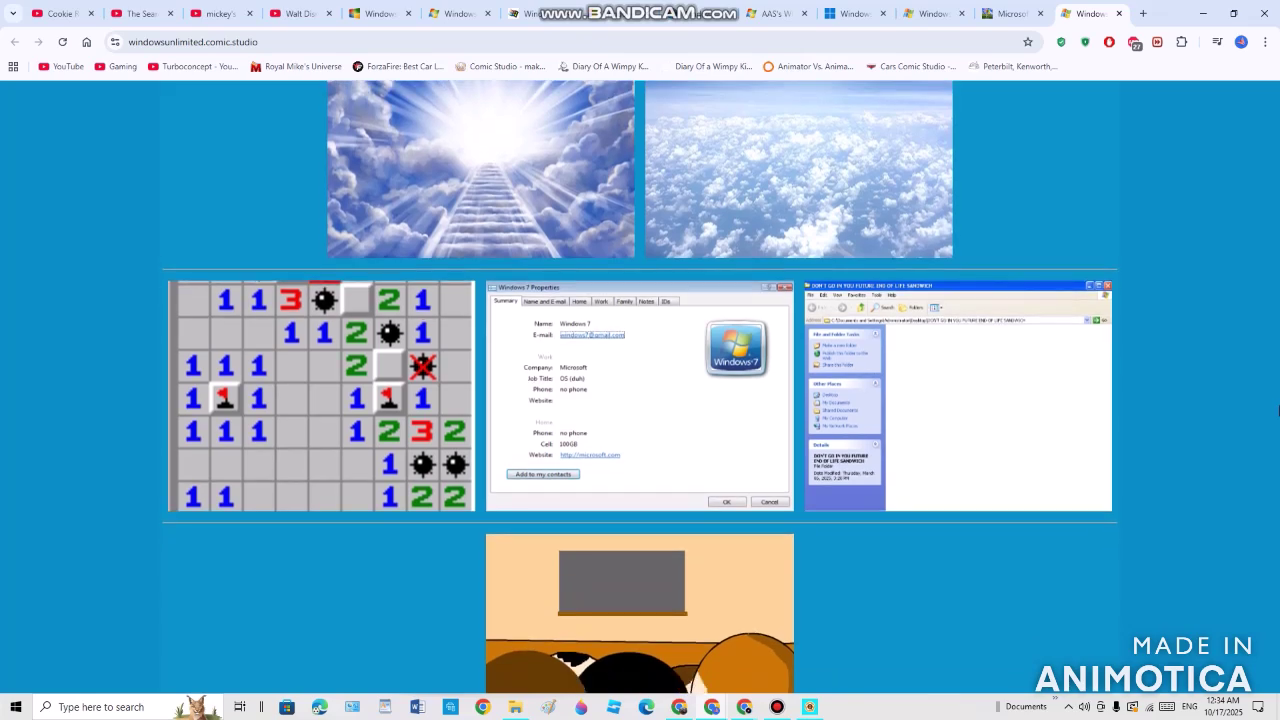
{"action": "scroll", "coordinate": [934, 291], "scroll_direction": "down", "scroll_amount": 8}
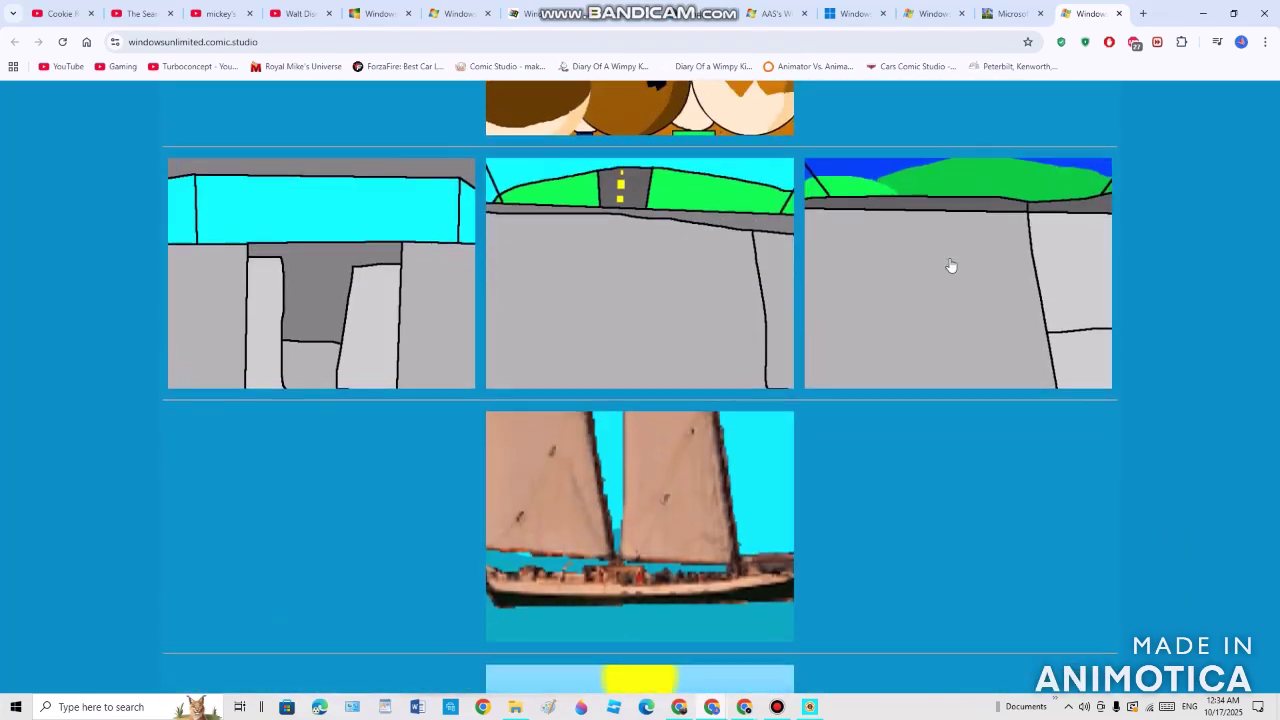
{"action": "scroll", "coordinate": [950, 262], "scroll_direction": "down", "scroll_amount": 4}
{"action": "scroll", "coordinate": [940, 277], "scroll_direction": "up", "scroll_amount": 11}
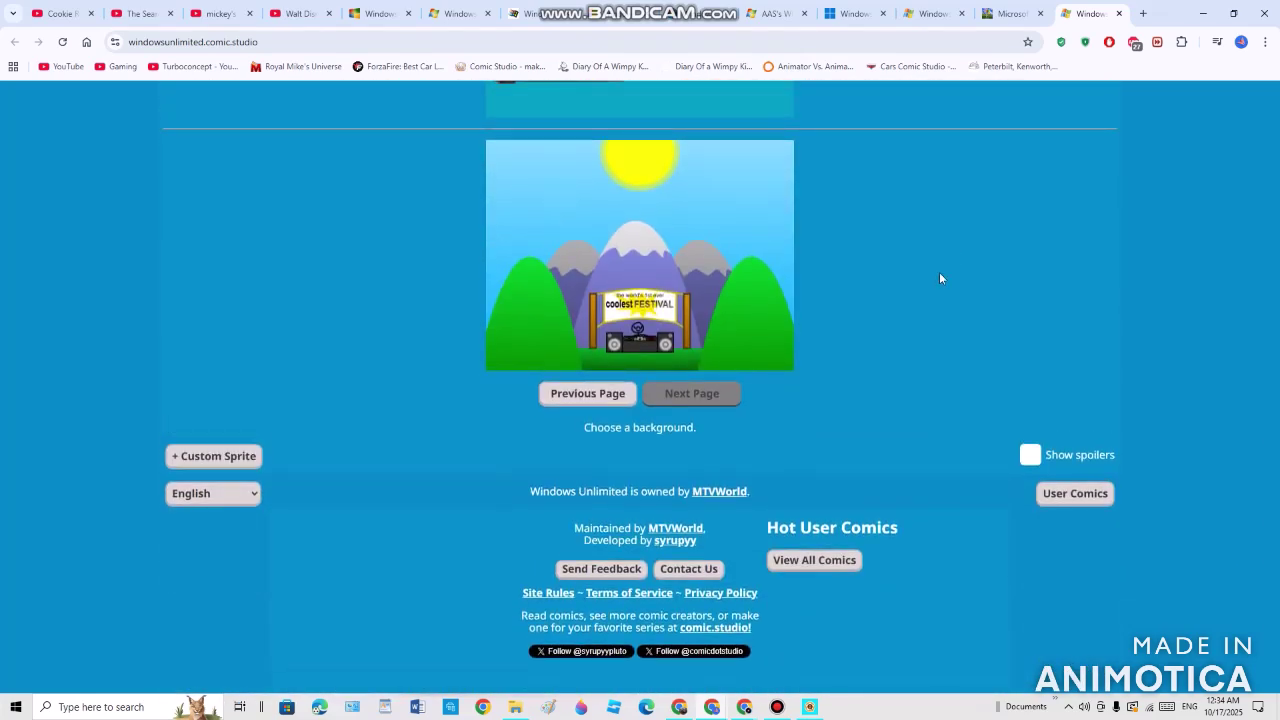
{"action": "scroll", "coordinate": [950, 321], "scroll_direction": "up", "scroll_amount": 5}
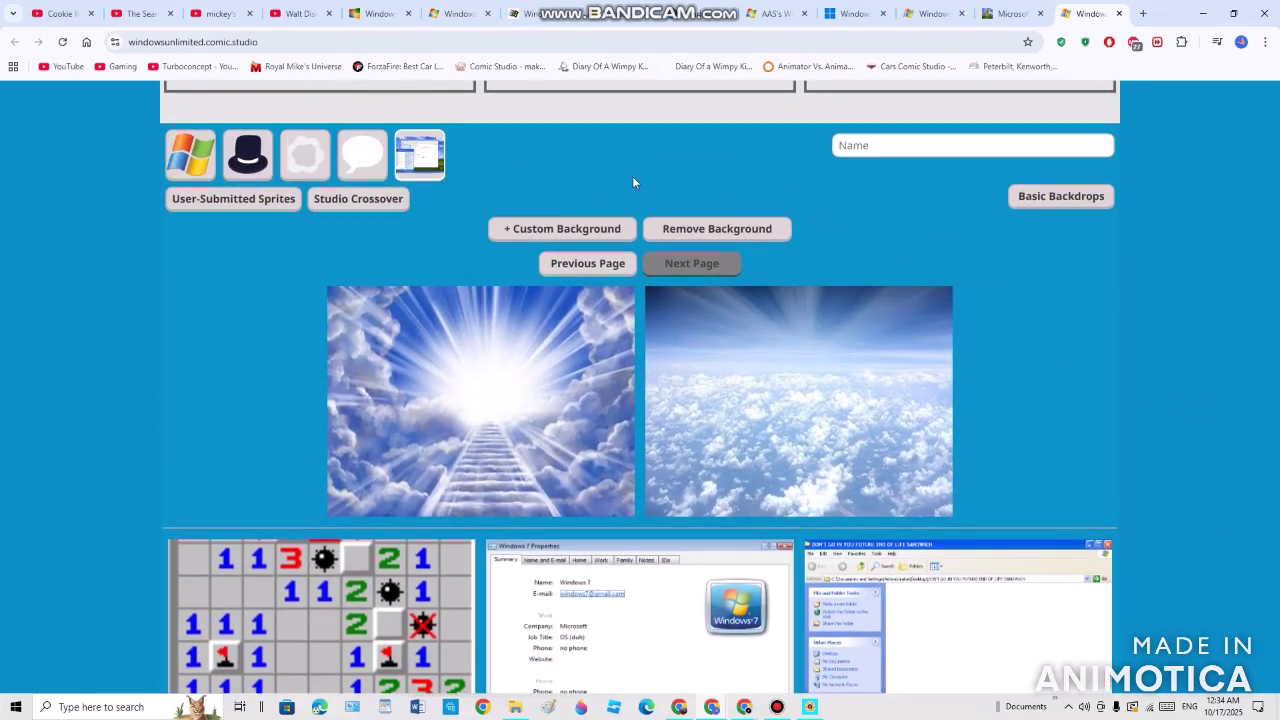
Glance through the windowsunlimited, windowsvideostories and windows11 studios in turn, ending on the windowsxp studio.
{"action": "scroll", "coordinate": [634, 178], "scroll_direction": "down", "scroll_amount": 1}
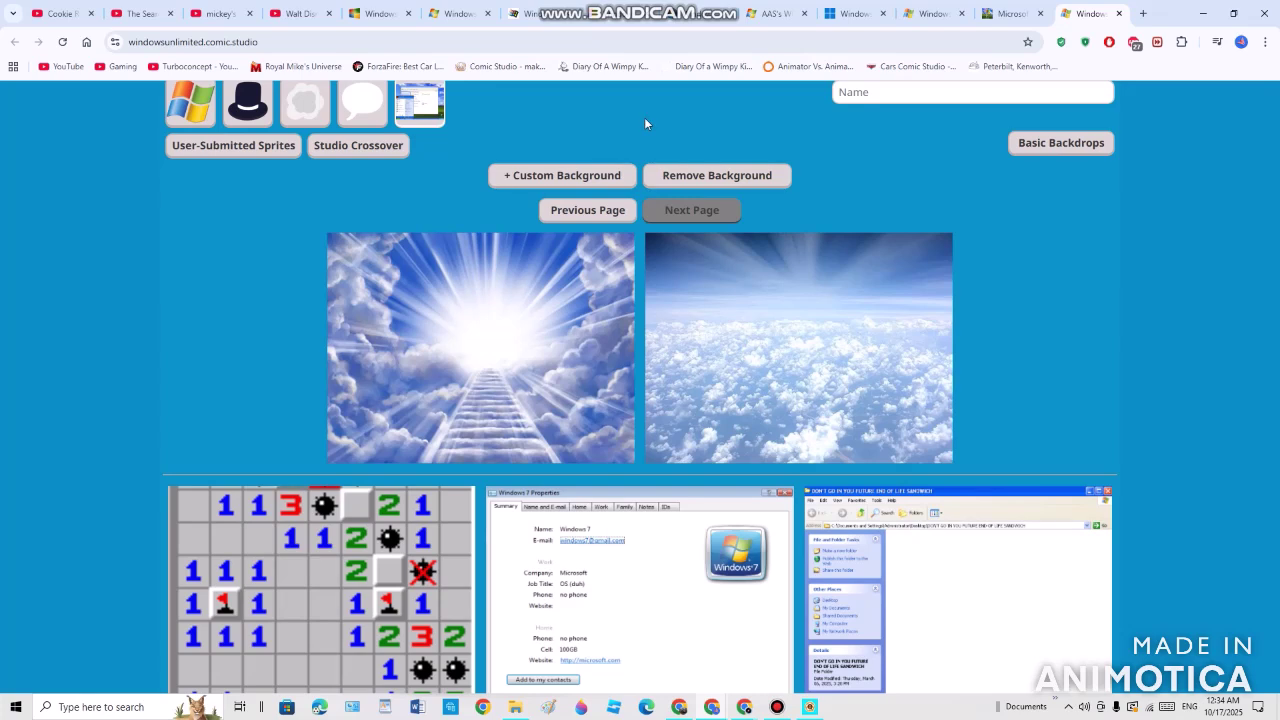
{"action": "left_click", "coordinate": [418, 10]}
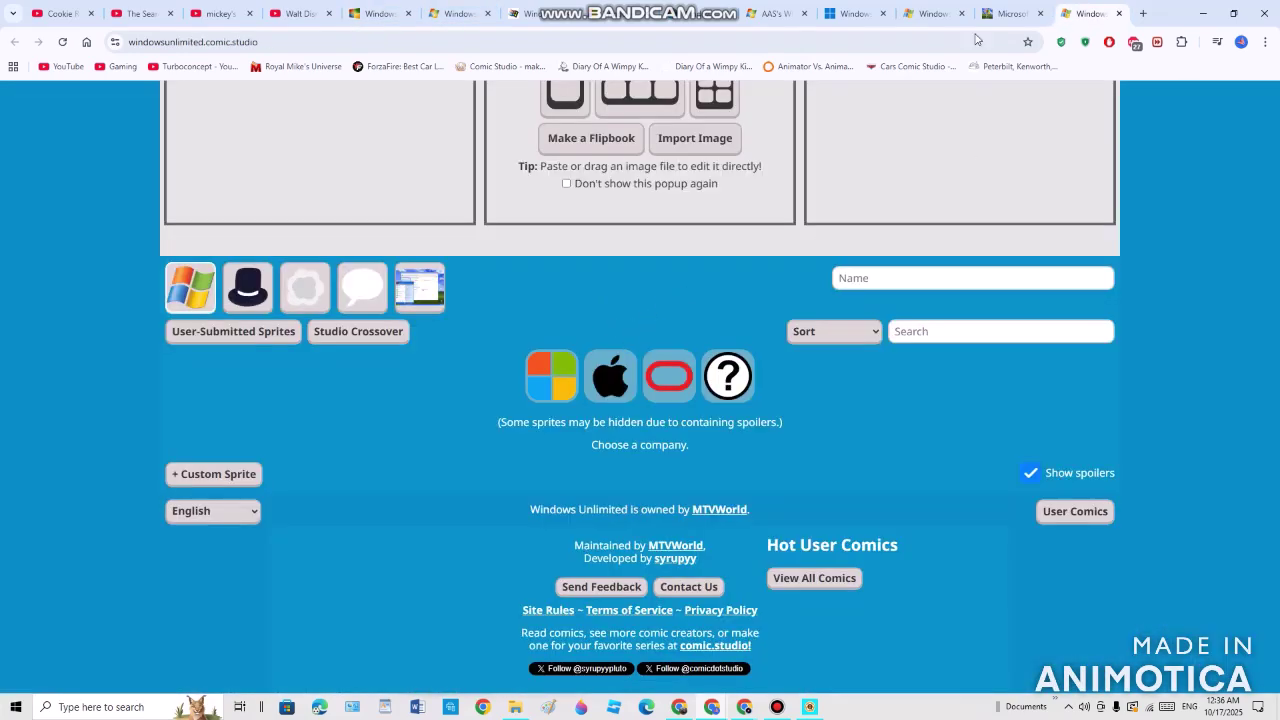
{"action": "left_click", "coordinate": [1008, 13]}
{"action": "left_click", "coordinate": [940, 12]}
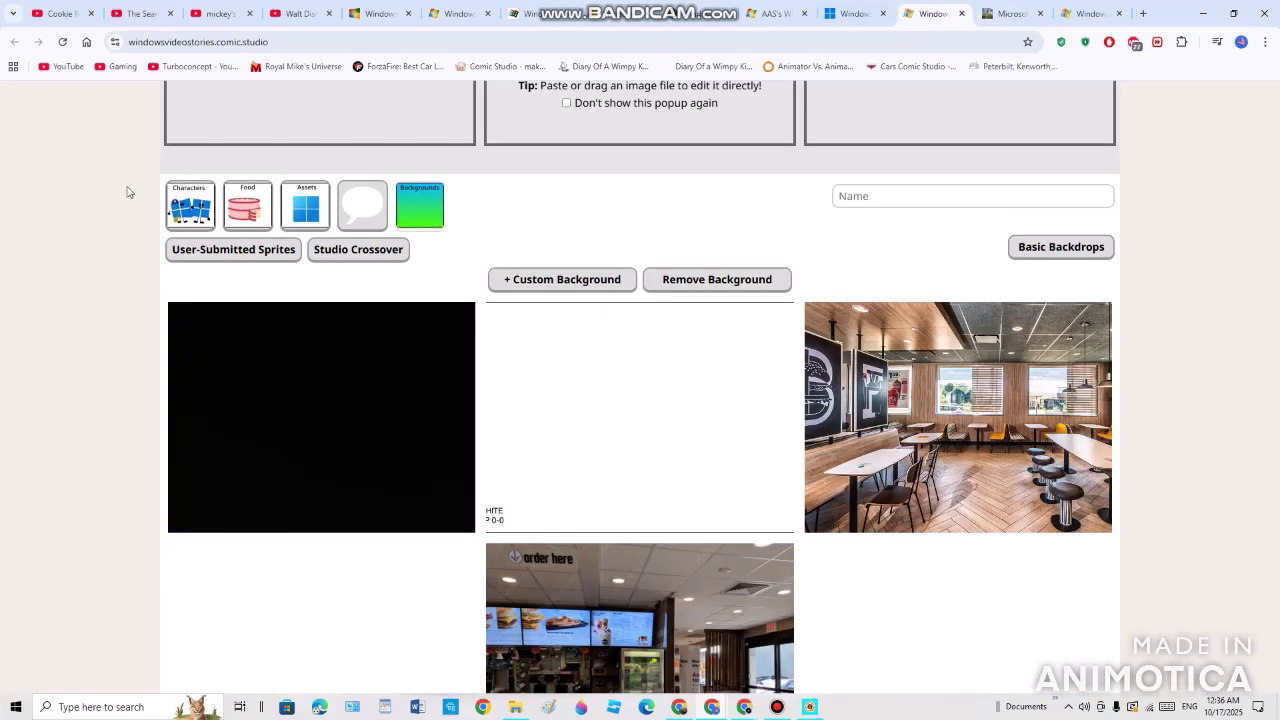
{"action": "left_click", "coordinate": [850, 12]}
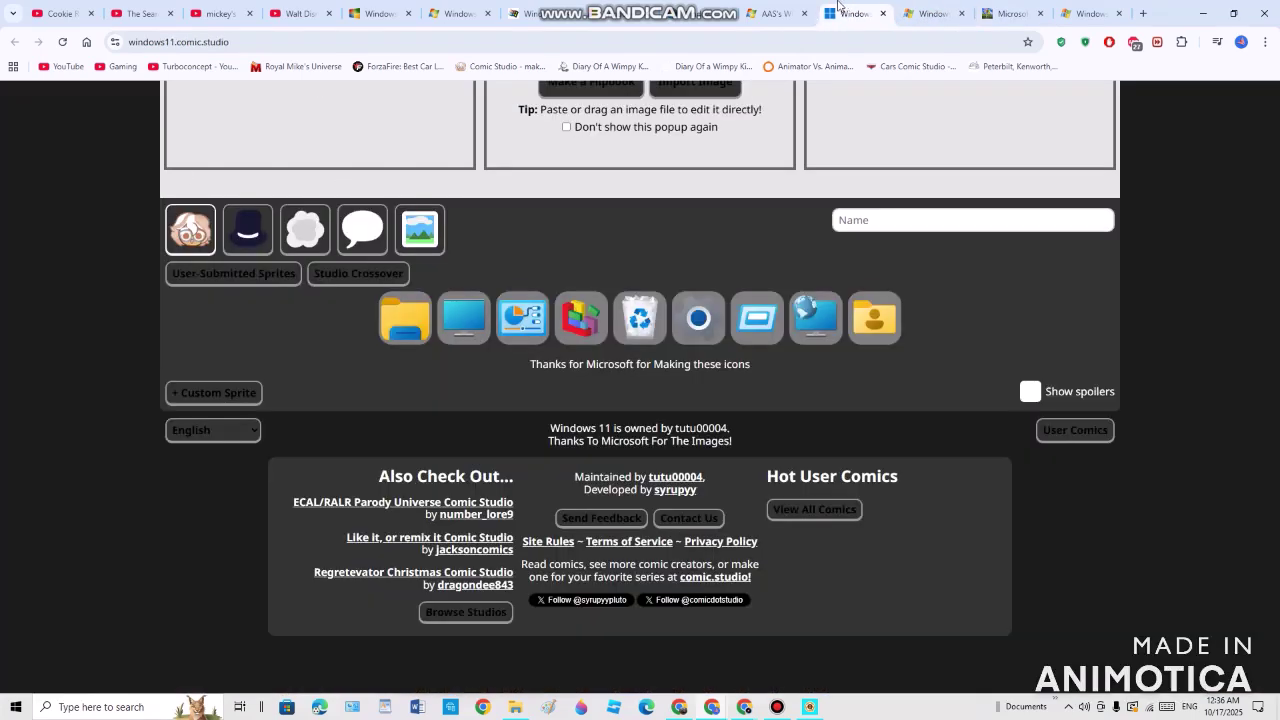
{"action": "left_click", "coordinate": [731, 8]}
{"action": "left_click", "coordinate": [767, 9]}
{"action": "left_click", "coordinate": [731, 8]}
{"action": "left_click", "coordinate": [537, 8]}
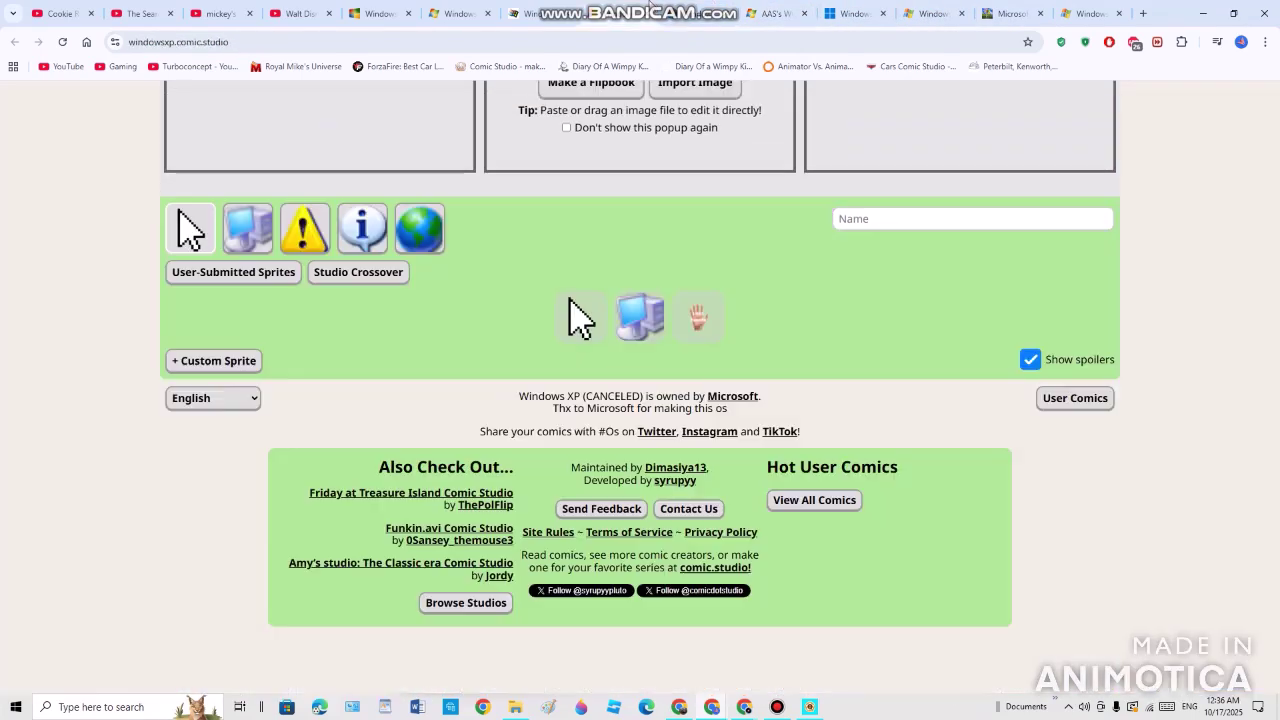
Add the desktop computer sprite to the windowsxp comic's middle panel and enlarge it upwards within the panel.
{"action": "left_click", "coordinate": [266, 221]}
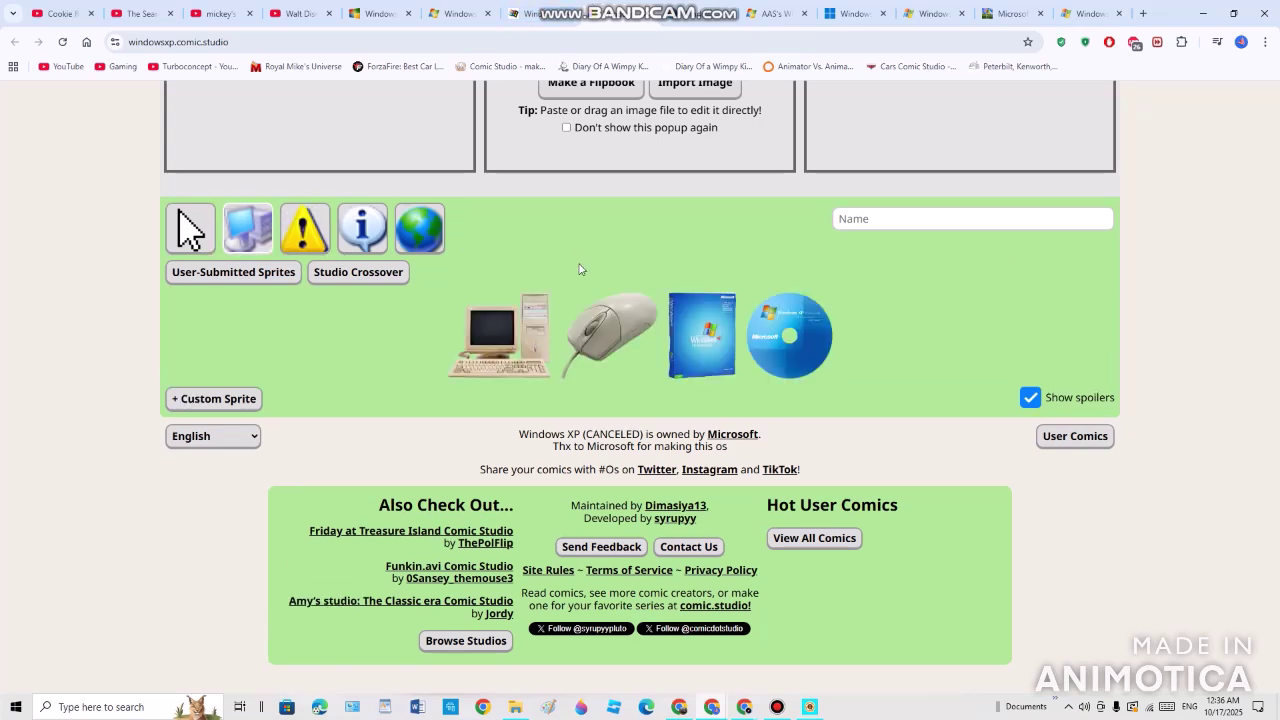
{"action": "left_click", "coordinate": [522, 333]}
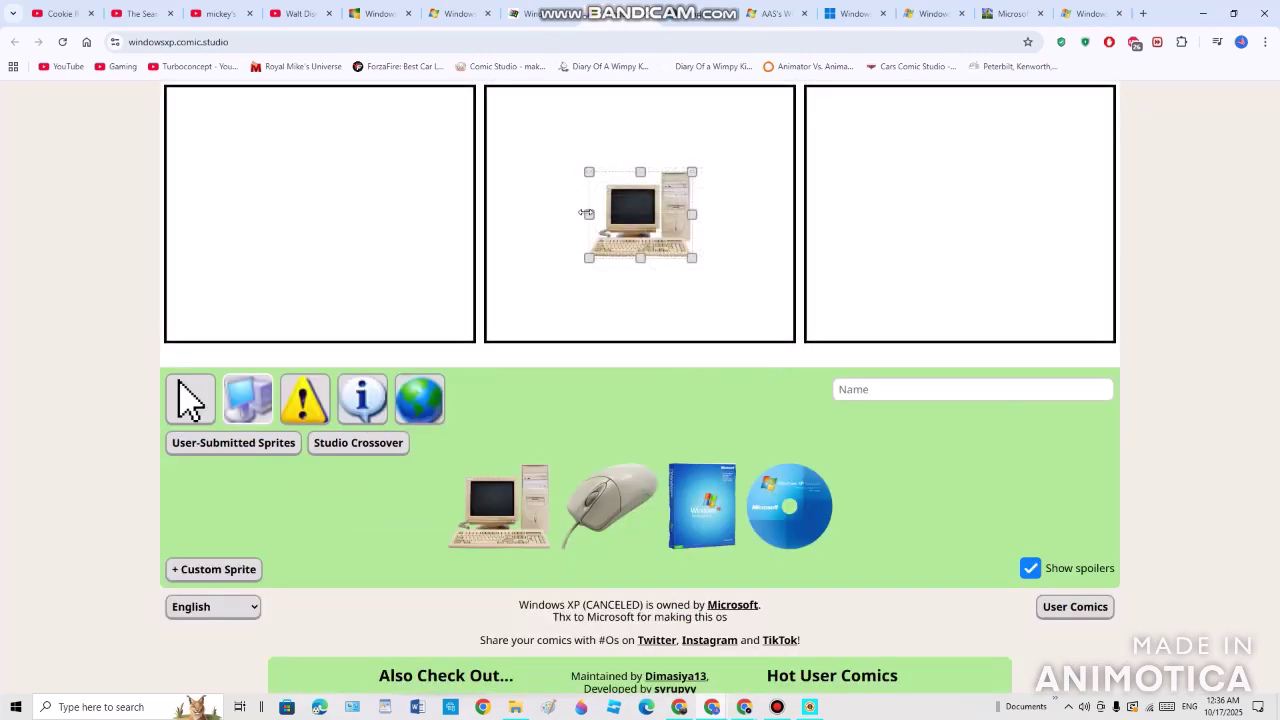
{"action": "left_click_drag", "start_coordinate": [641, 168], "coordinate": [637, 120]}
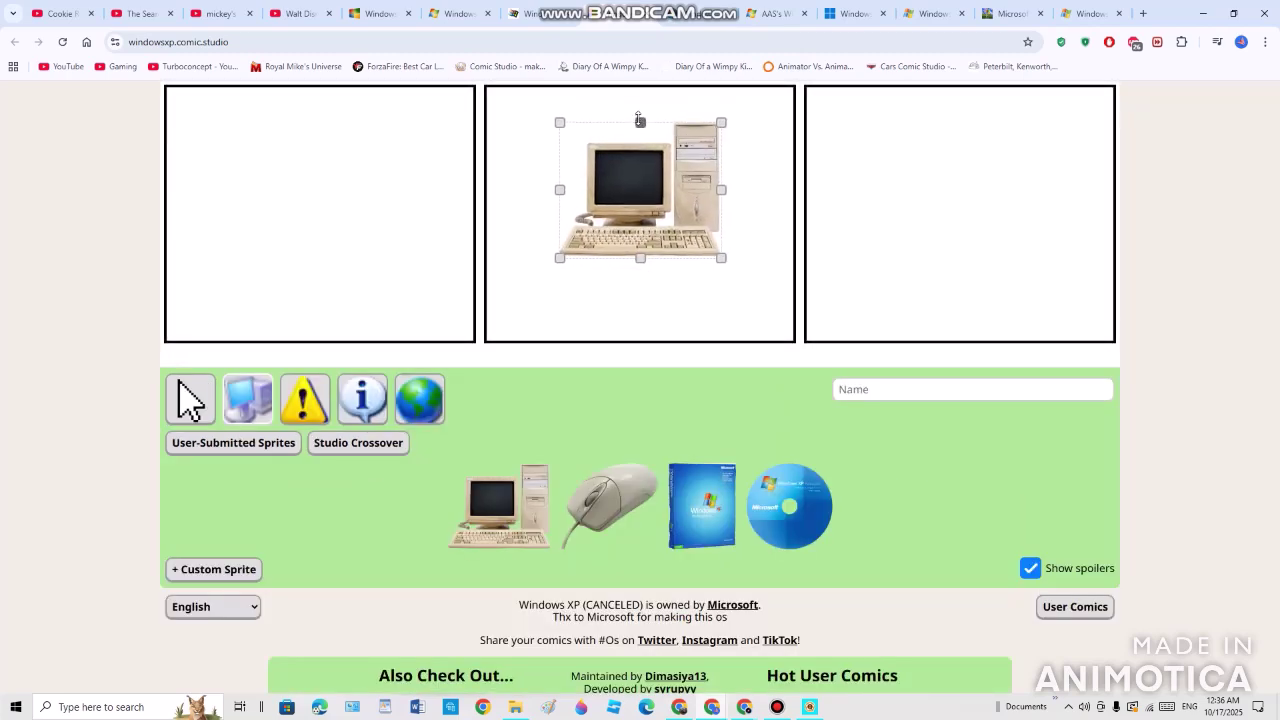
{"action": "left_click", "coordinate": [605, 403]}
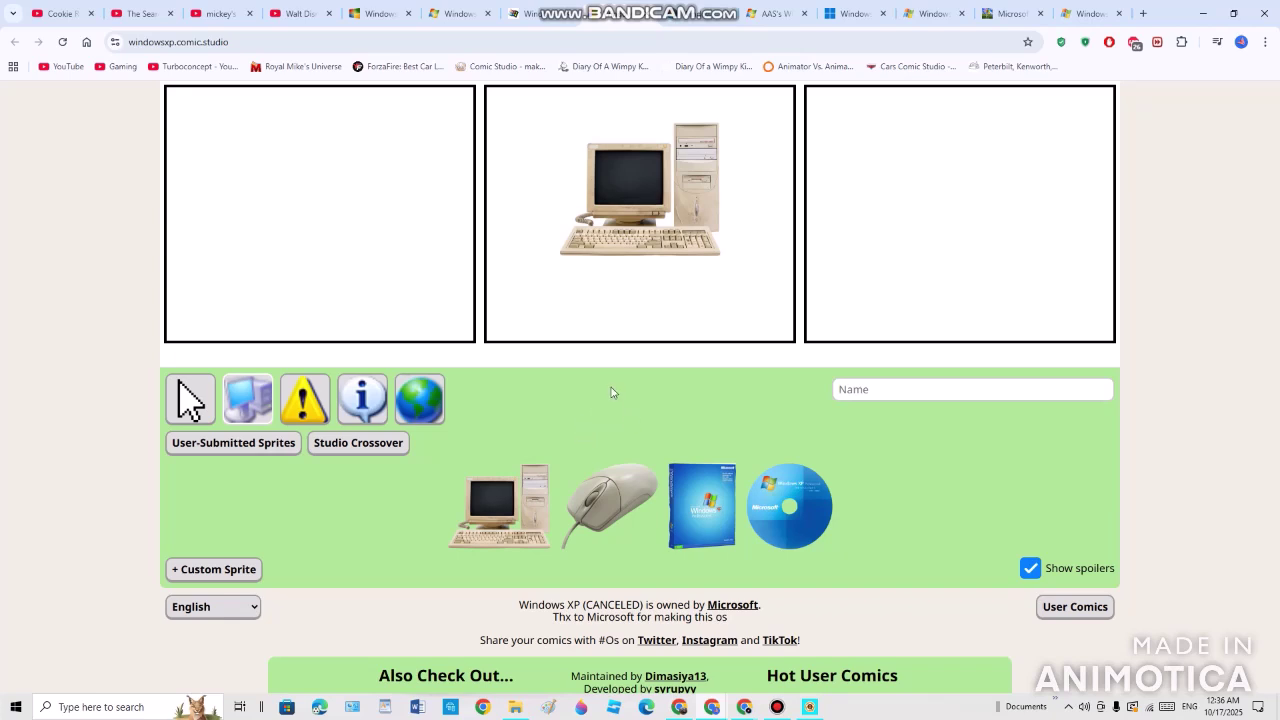
Switch to the microsoftwindows studio and browse its Windows logo categories and wallpaper backgrounds.
{"action": "left_click", "coordinate": [683, 16]}
{"action": "left_click", "coordinate": [305, 210]}
{"action": "left_click", "coordinate": [212, 208]}
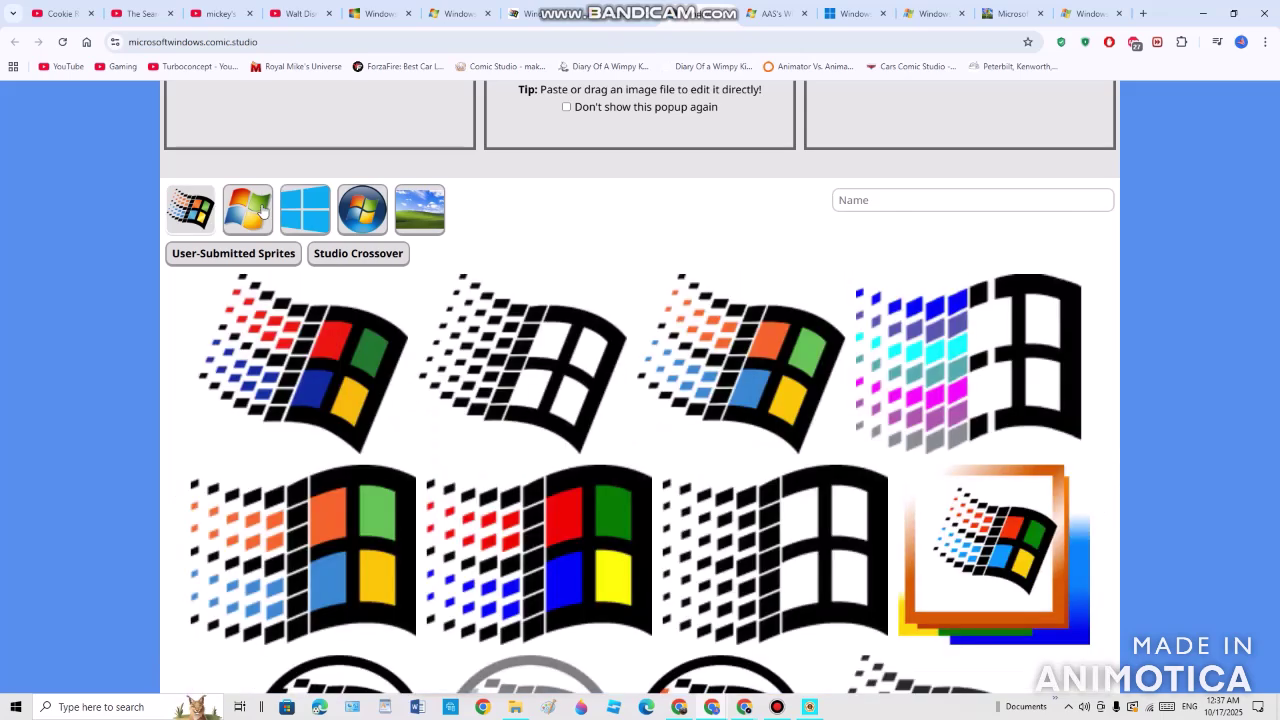
{"action": "left_click", "coordinate": [254, 210]}
{"action": "left_click", "coordinate": [188, 218]}
{"action": "left_click", "coordinate": [430, 226]}
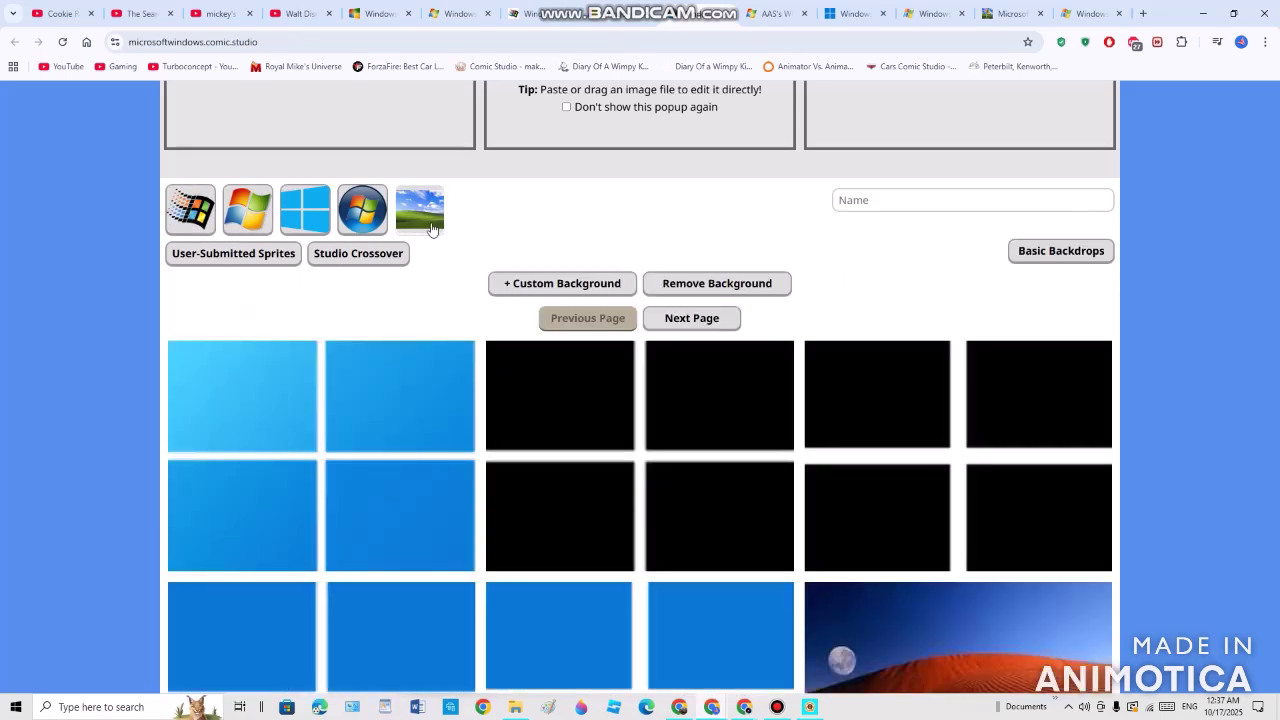
{"action": "left_click", "coordinate": [320, 220]}
{"action": "left_click", "coordinate": [190, 212]}
Return to the windowsxp studio and check its dialog window sprites and its backgrounds.
{"action": "left_click", "coordinate": [525, 68]}
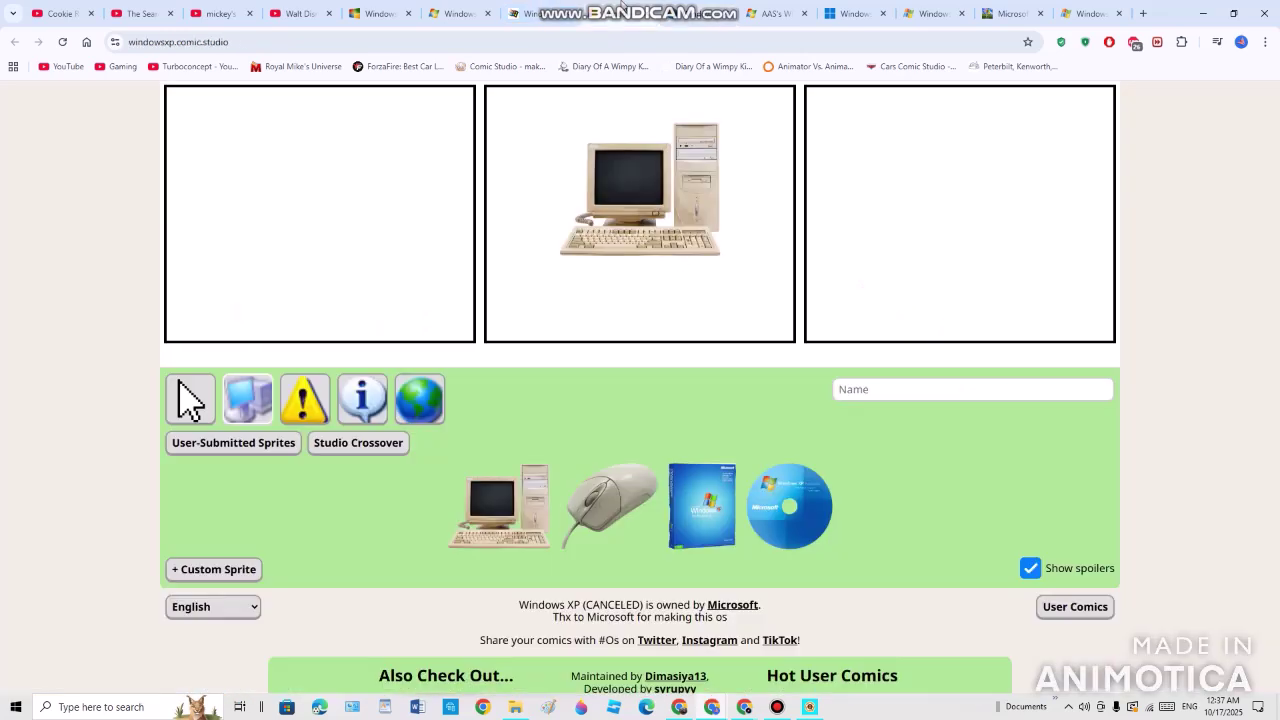
{"action": "left_click", "coordinate": [305, 399]}
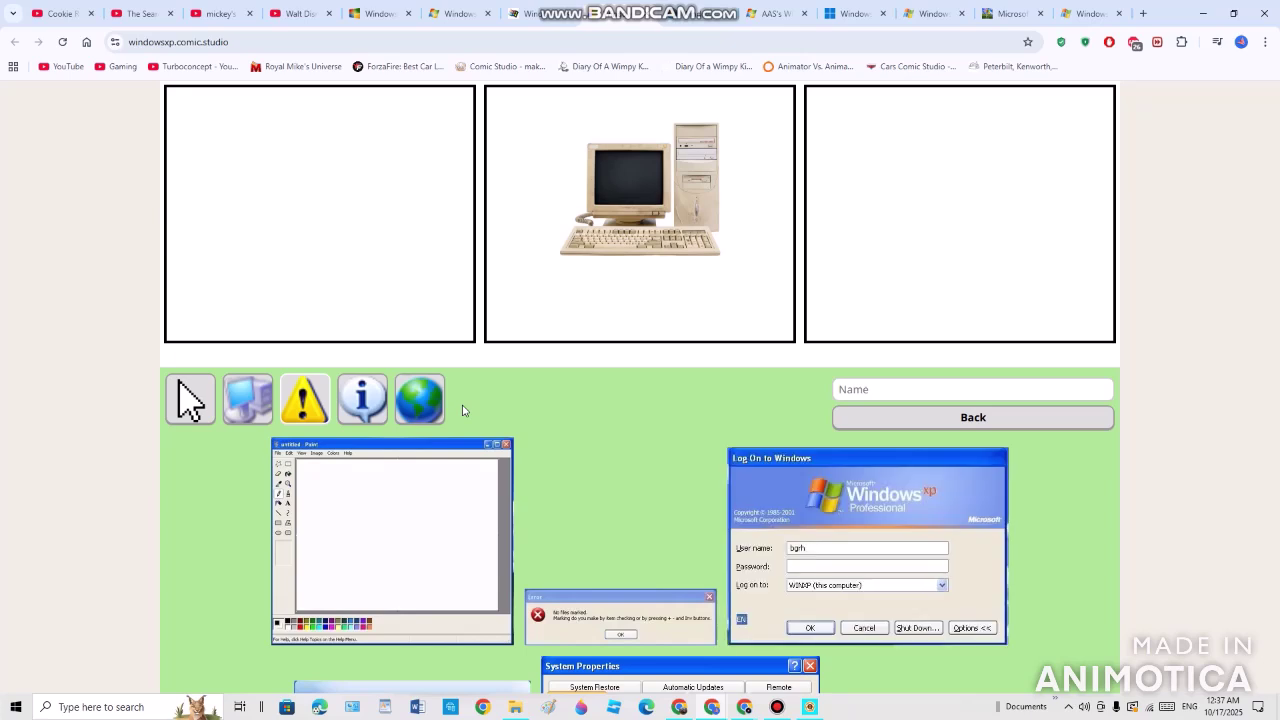
{"action": "left_click", "coordinate": [432, 405]}
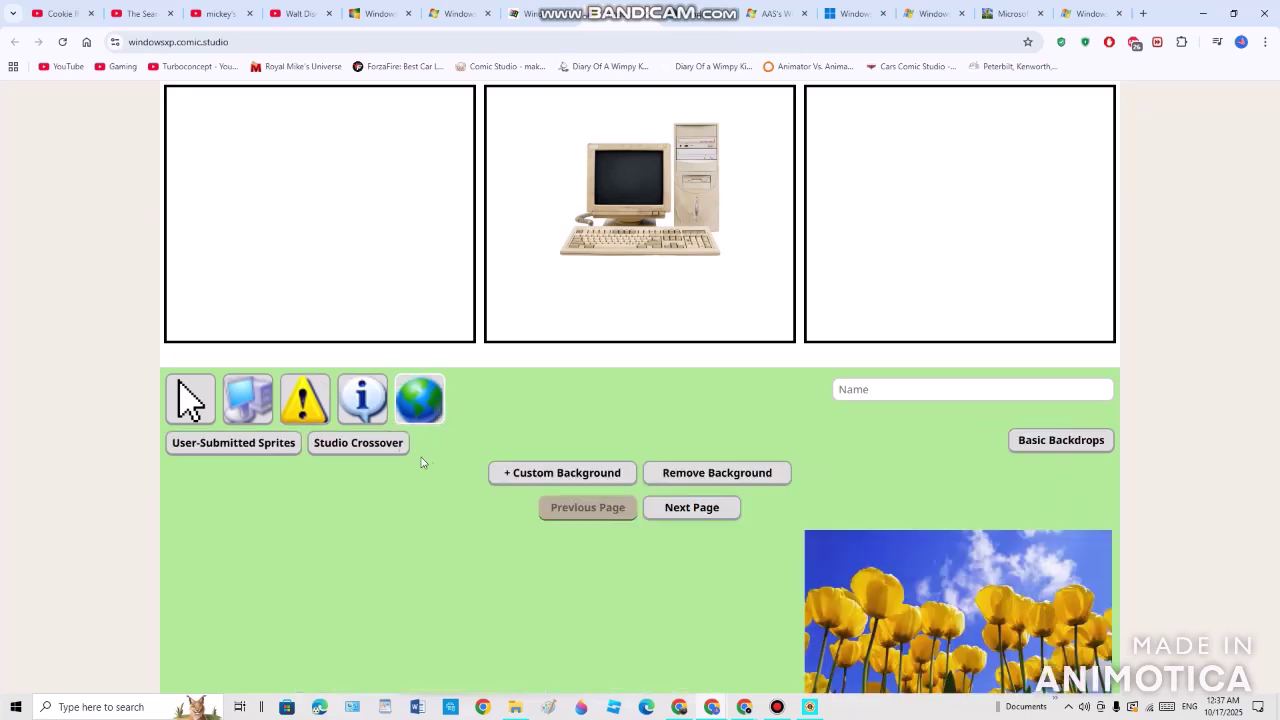
Switch to the win95 studio and check its program window items and its backgrounds.
{"action": "left_click", "coordinate": [530, 13]}
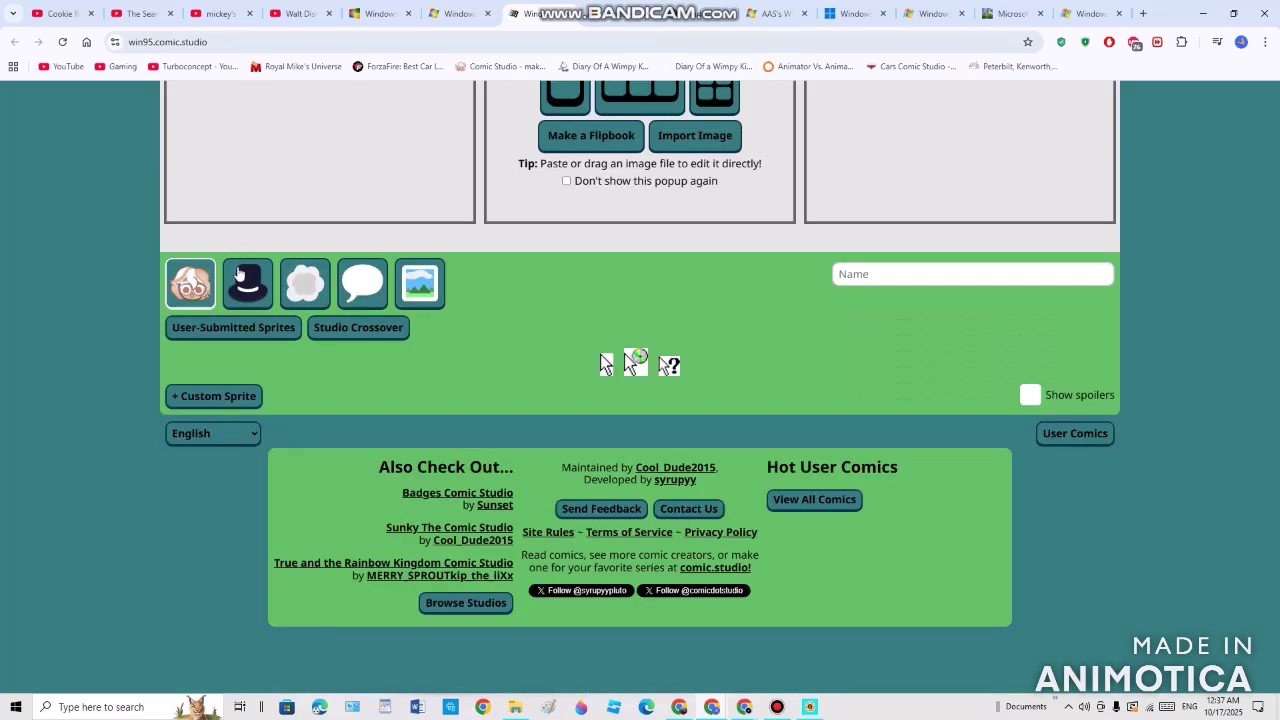
{"action": "left_click", "coordinate": [310, 290]}
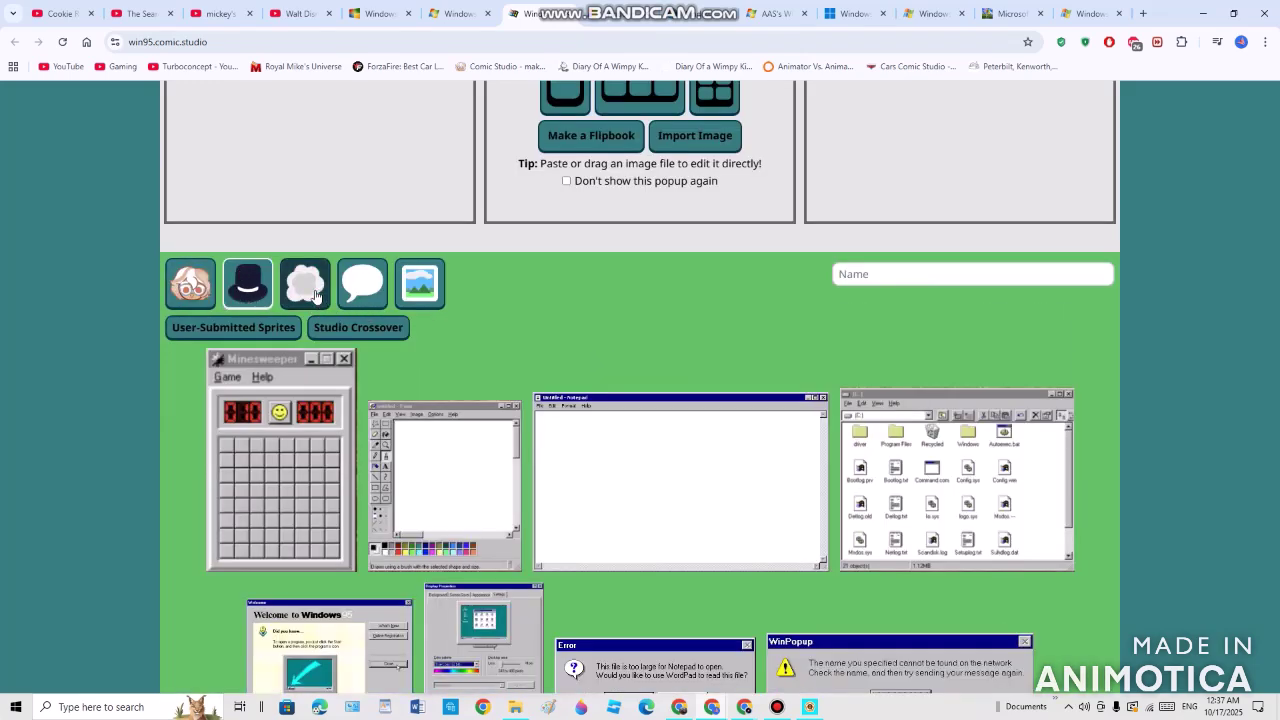
{"action": "left_click", "coordinate": [407, 292]}
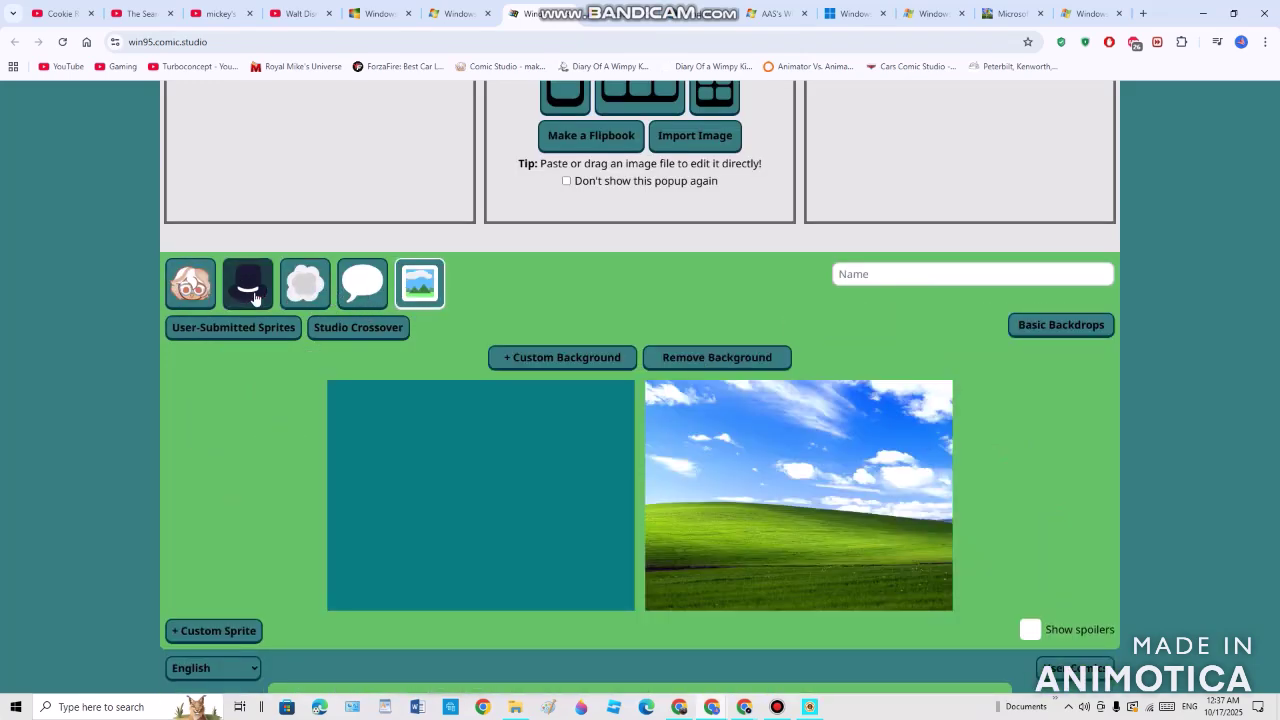
Switch to the windowslogo studio and check its item sprites and its backgrounds.
{"action": "key", "text": "ctrl+shift+Tab"}
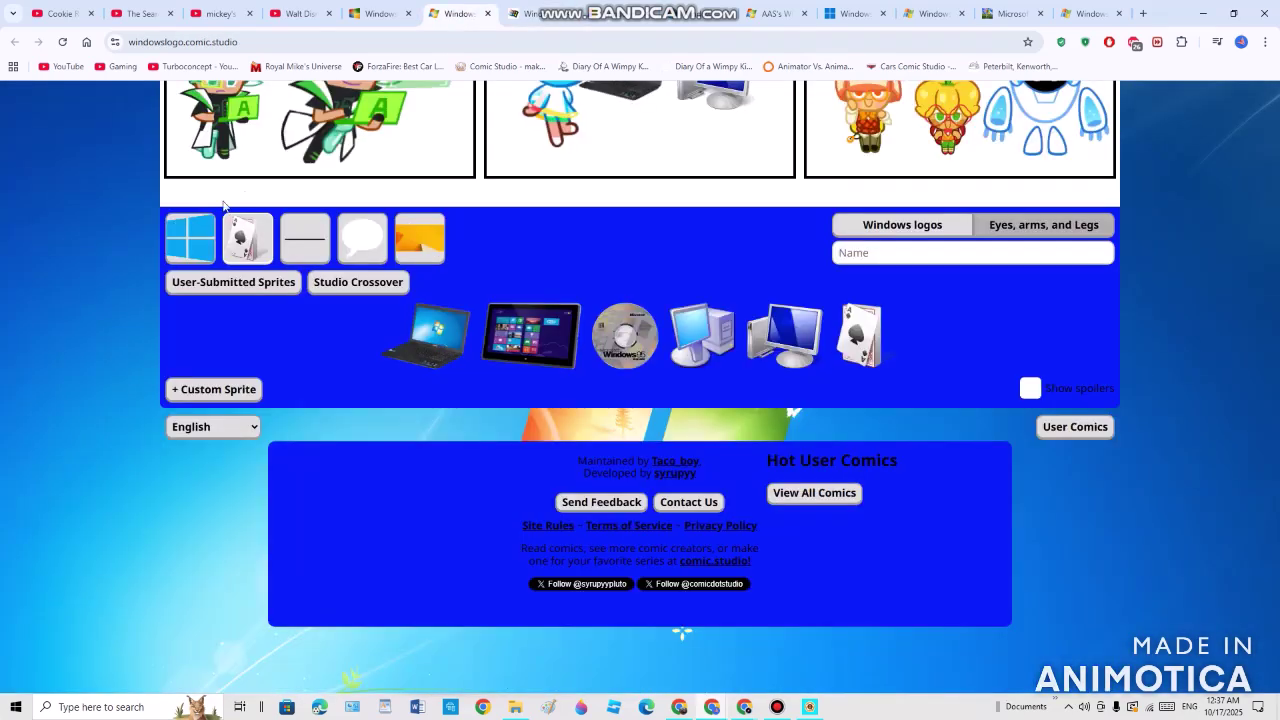
{"action": "left_click", "coordinate": [203, 165]}
{"action": "left_click", "coordinate": [418, 248]}
In the windowsneverreleased studio, add several American flag Windows logos to the comic and place two small ones side by side in the first panel.
{"action": "left_click", "coordinate": [406, 6]}
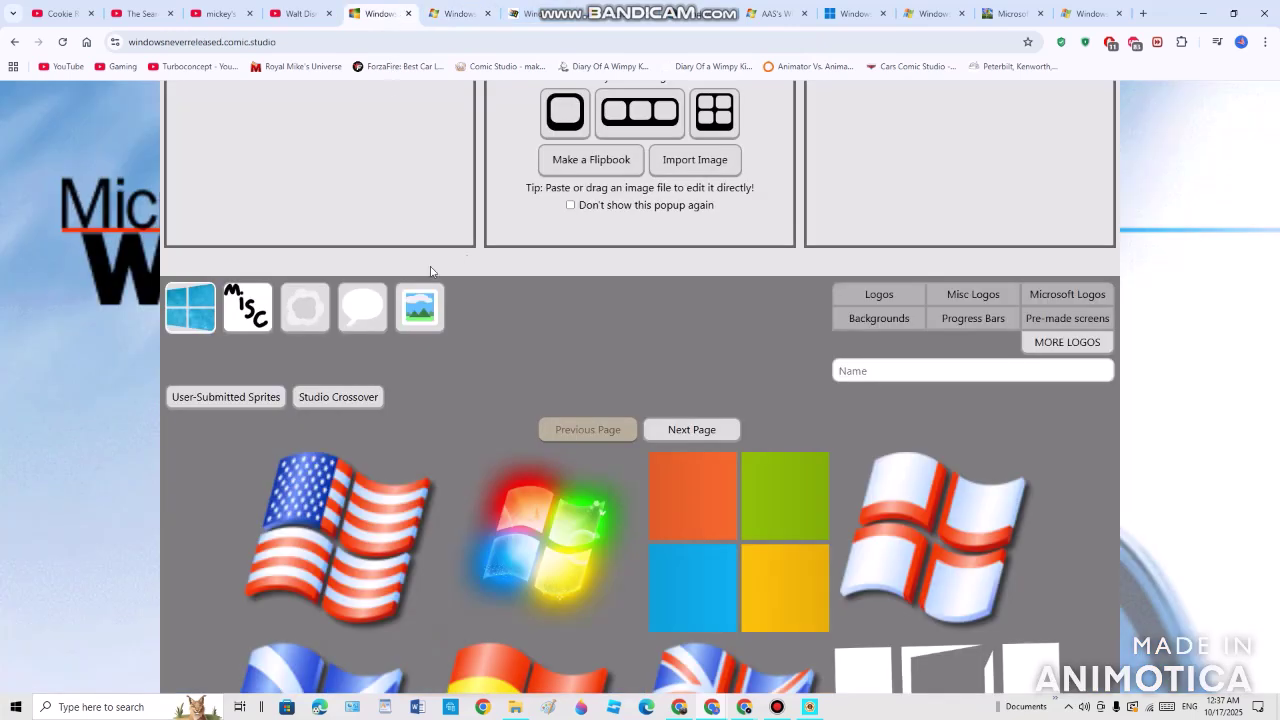
{"action": "left_click", "coordinate": [402, 502]}
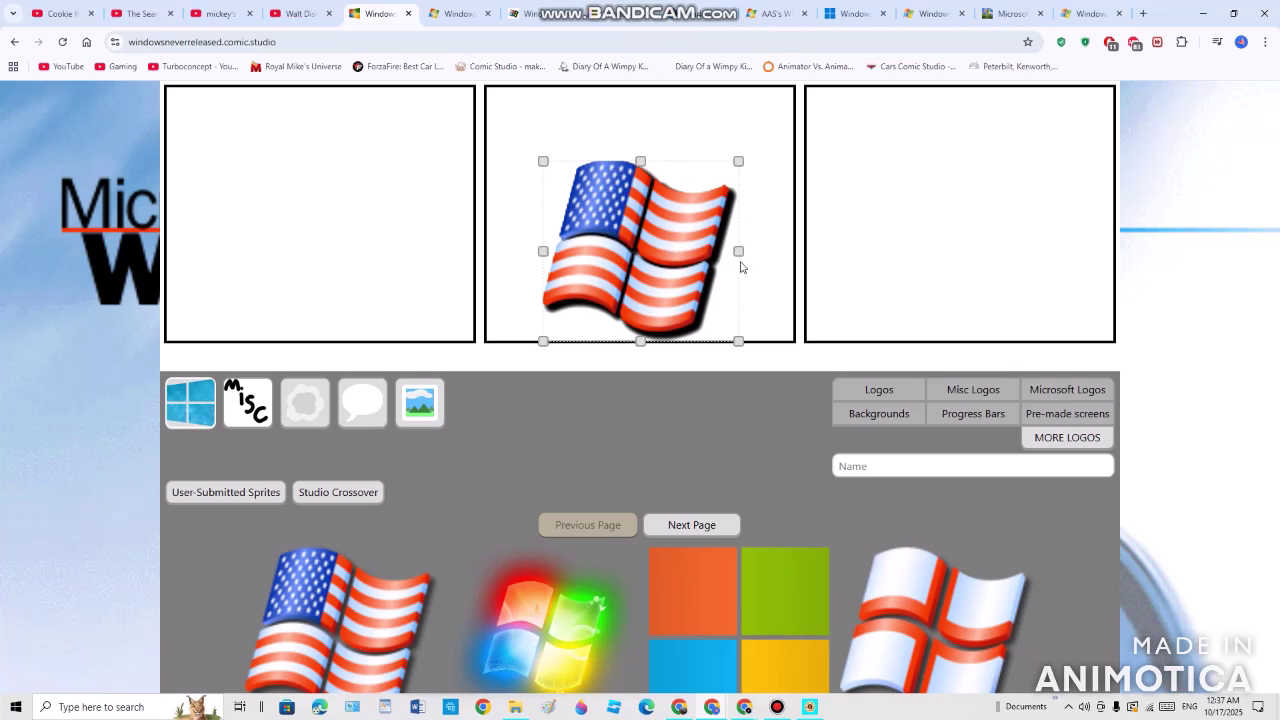
{"action": "left_click", "coordinate": [638, 252]}
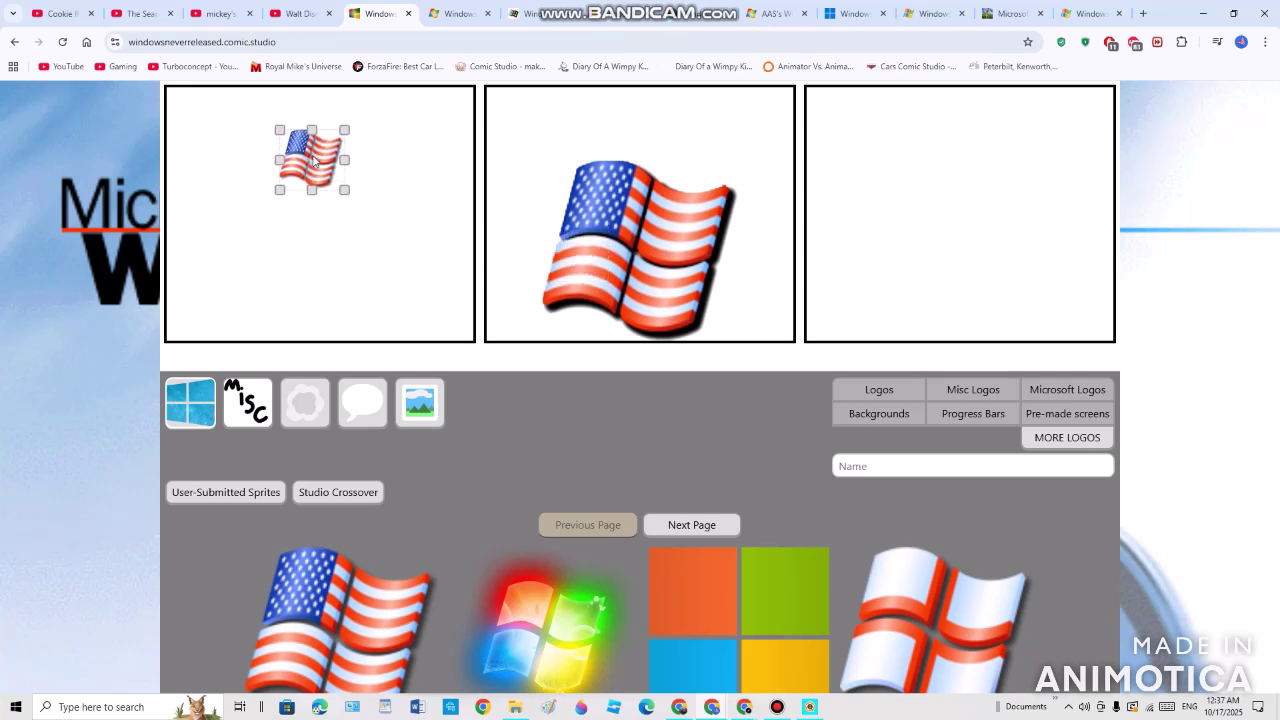
{"action": "left_click_drag", "start_coordinate": [549, 216], "coordinate": [338, 183]}
{"action": "left_click_drag", "start_coordinate": [453, 207], "coordinate": [378, 143]}
Move two of the stacked American flag logos into the third panel and shrink them to small size.
{"action": "left_click_drag", "start_coordinate": [654, 241], "coordinate": [953, 197]}
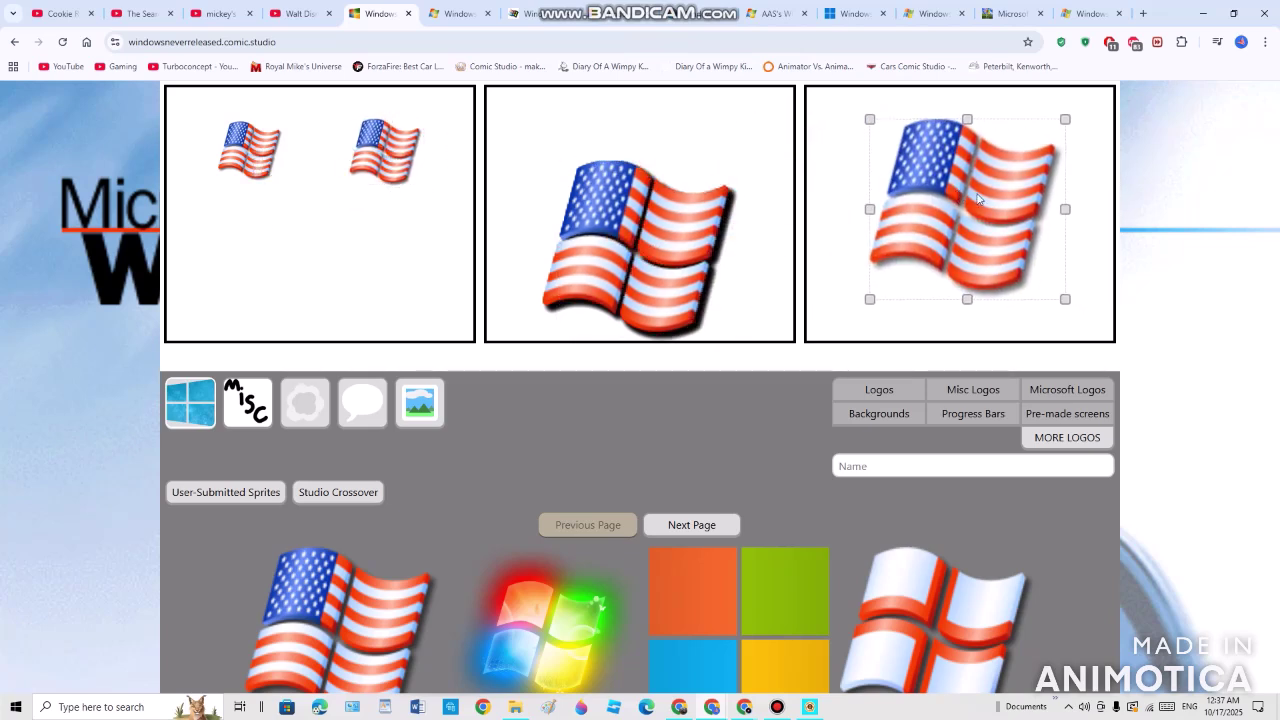
{"action": "scroll", "coordinate": [630, 156], "scroll_direction": "up", "scroll_amount": 1}
{"action": "left_click_drag", "start_coordinate": [560, 106], "coordinate": [509, 263]}
{"action": "left_click", "coordinate": [603, 299]}
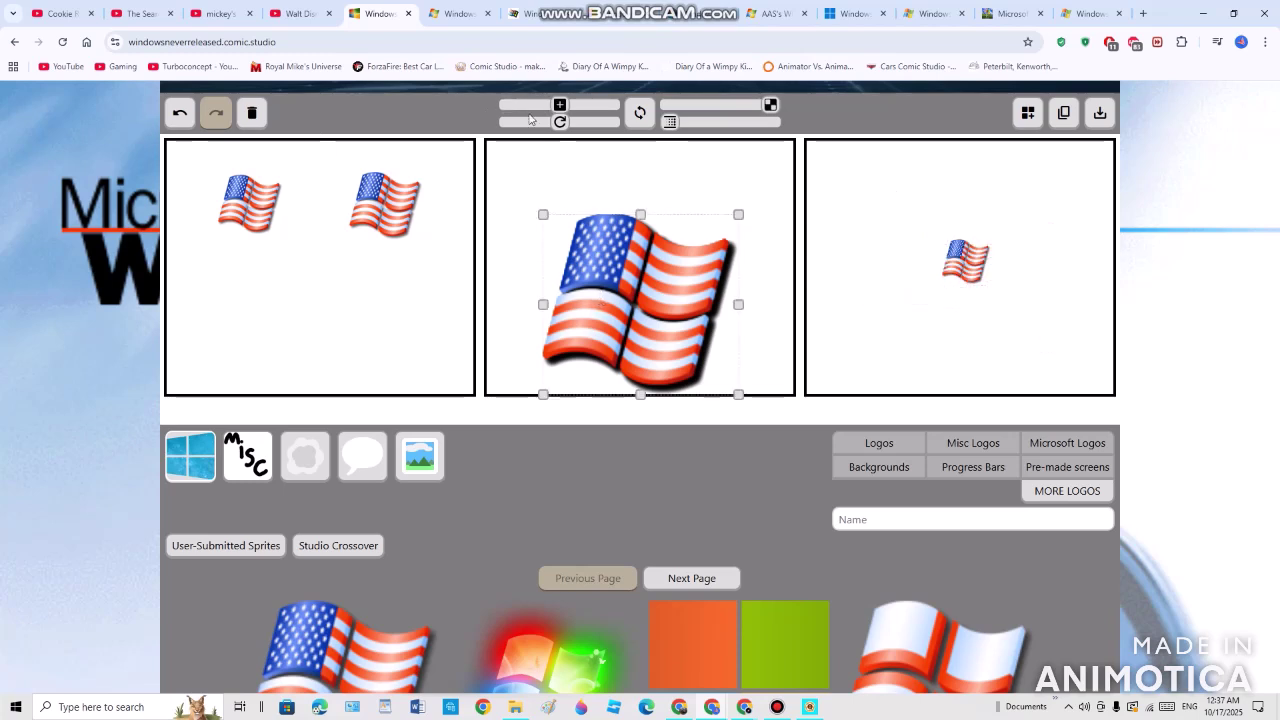
{"action": "left_click", "coordinate": [503, 226]}
{"action": "left_click", "coordinate": [590, 240]}
Shrink two more American flag logos and place them in the upper right and upper left corners of the middle panel.
{"action": "left_click_drag", "start_coordinate": [560, 106], "coordinate": [509, 108]}
{"action": "left_click_drag", "start_coordinate": [642, 295], "coordinate": [748, 177]}
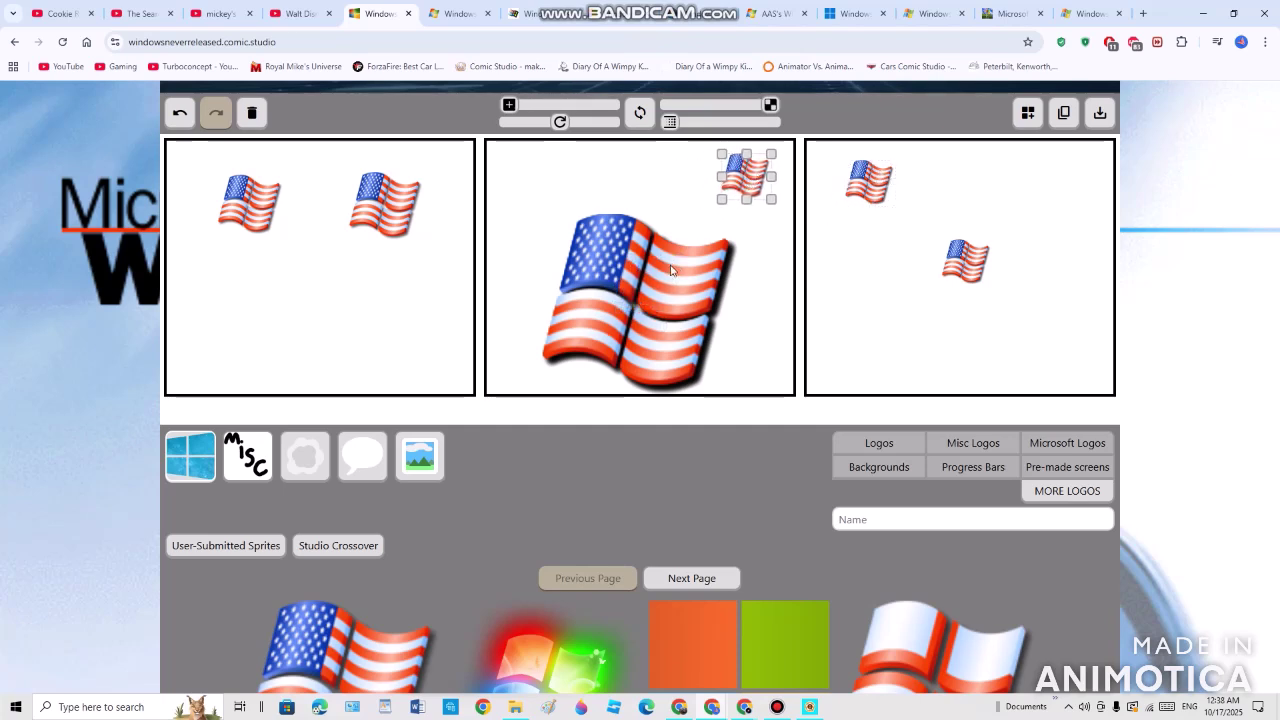
{"action": "left_click", "coordinate": [578, 184]}
{"action": "left_click", "coordinate": [522, 104]}
{"action": "left_click_drag", "start_coordinate": [522, 104], "coordinate": [527, 105]}
{"action": "left_click_drag", "start_coordinate": [632, 290], "coordinate": [538, 184]}
Place one American flag logo at the third panel's lower left and another at the first panel's lower centre, both shrunk to medium size.
{"action": "left_click_drag", "start_coordinate": [735, 305], "coordinate": [857, 305]}
{"action": "left_click_drag", "start_coordinate": [560, 104], "coordinate": [532, 108]}
{"action": "left_click_drag", "start_coordinate": [531, 108], "coordinate": [524, 107]}
{"action": "left_click_drag", "start_coordinate": [640, 290], "coordinate": [333, 278]}
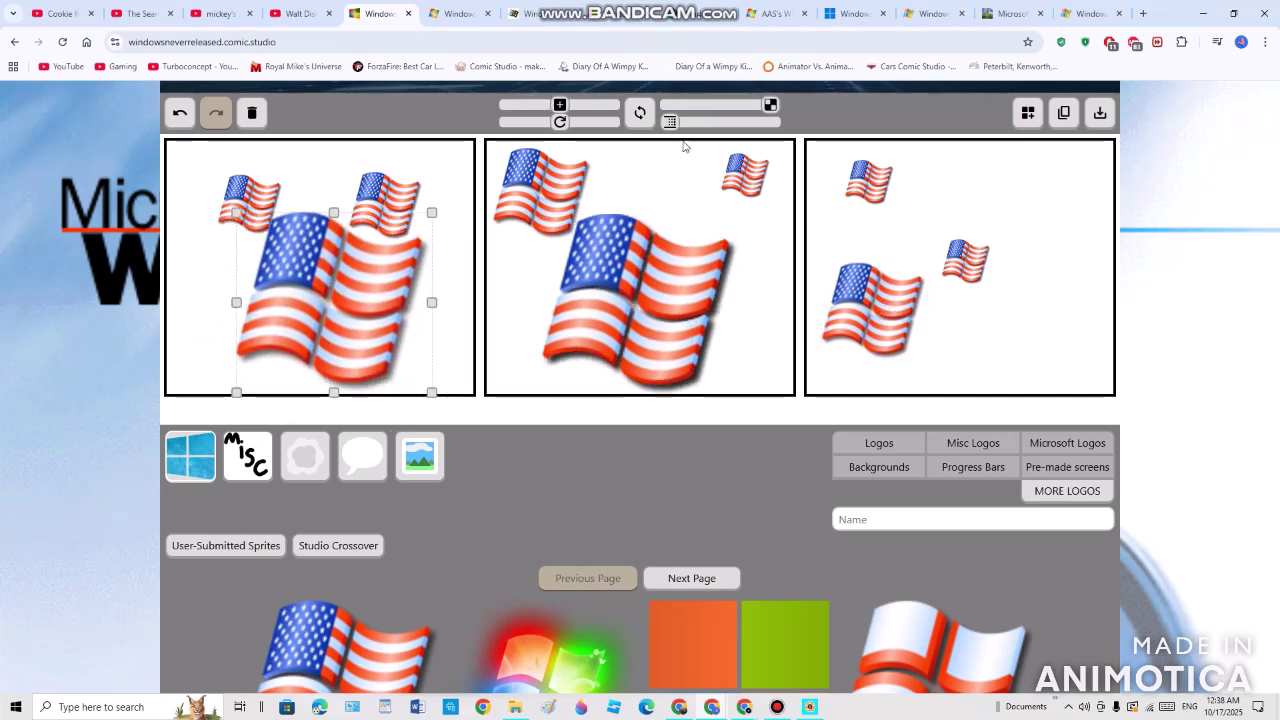
{"action": "left_click_drag", "start_coordinate": [560, 105], "coordinate": [534, 103]}
{"action": "left_click_drag", "start_coordinate": [342, 327], "coordinate": [328, 343]}
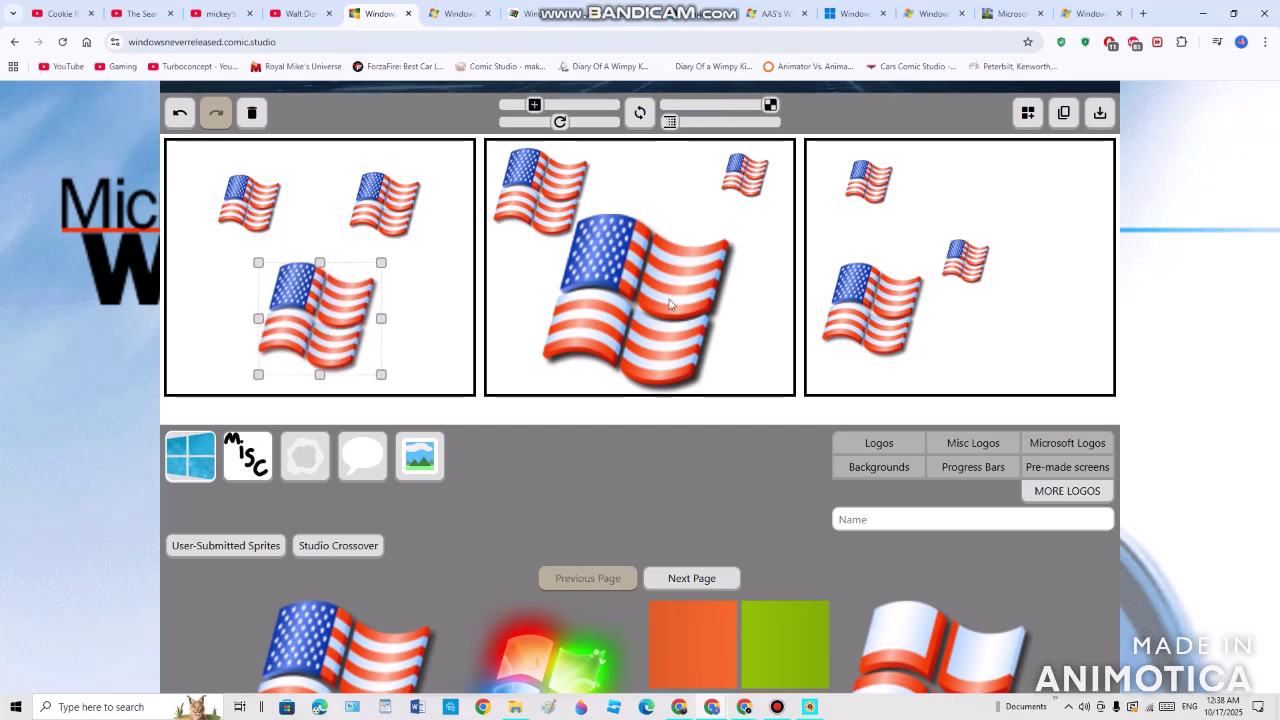
Place a shrunken American flag logo near the third panel's right edge and shift the remaining large flag slightly right in the middle panel.
{"action": "left_click_drag", "start_coordinate": [650, 304], "coordinate": [968, 237]}
{"action": "left_click_drag", "start_coordinate": [560, 105], "coordinate": [525, 105]}
{"action": "left_click_drag", "start_coordinate": [630, 270], "coordinate": [672, 262]}
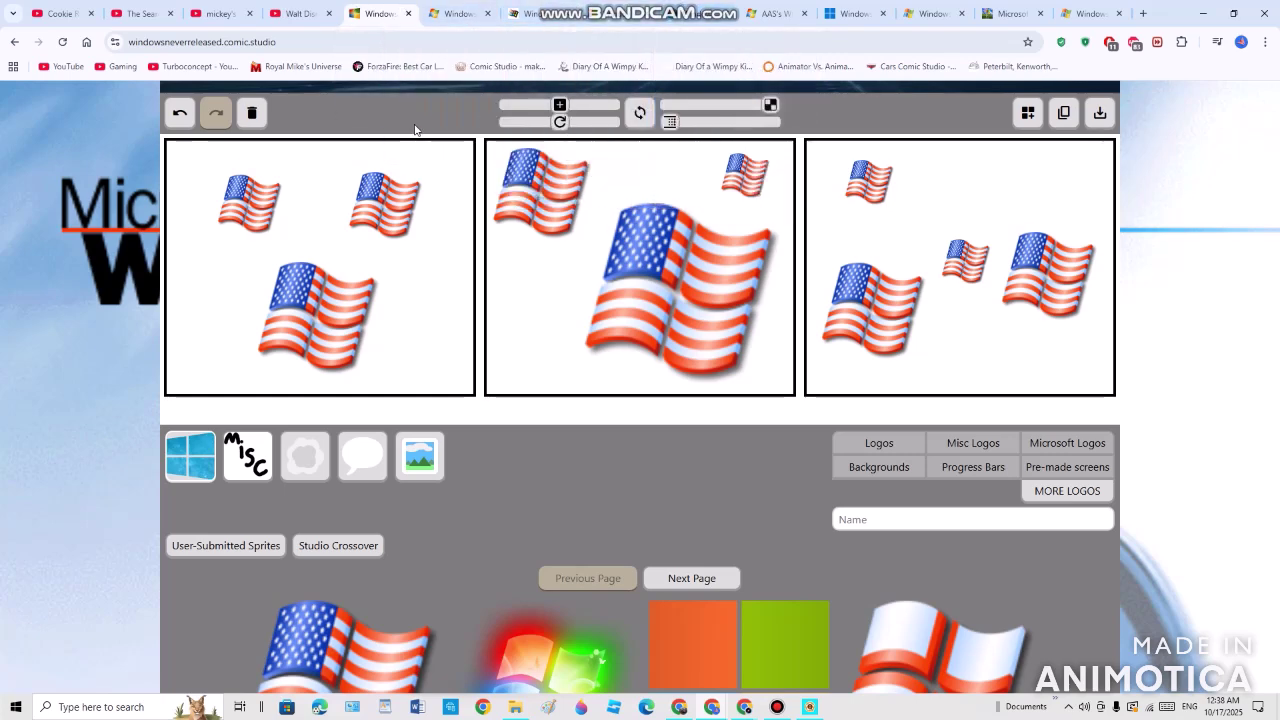
Switch to the windowslogo studio and view its three-panel comic together with the studio header.
{"action": "left_click", "coordinate": [447, 8]}
{"action": "scroll", "coordinate": [640, 387], "scroll_direction": "up", "scroll_amount": 3}
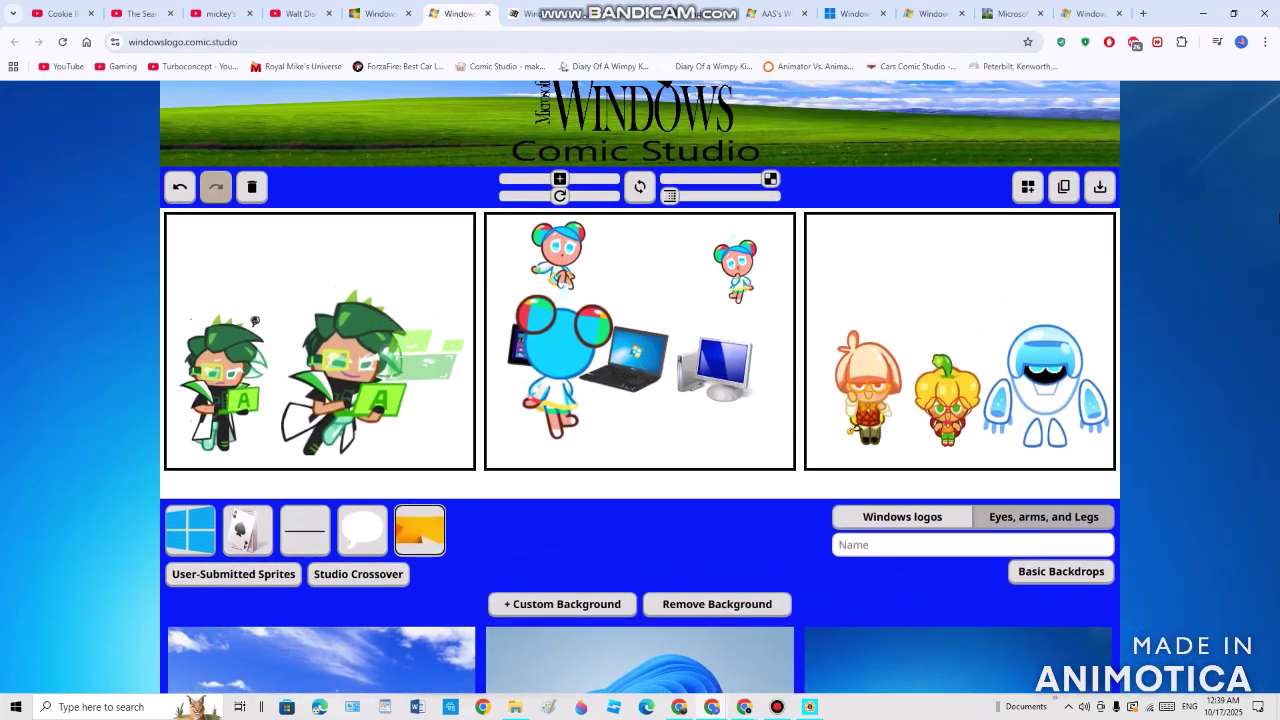
{"action": "scroll", "coordinate": [1270, 250], "scroll_direction": "up", "scroll_amount": 2}
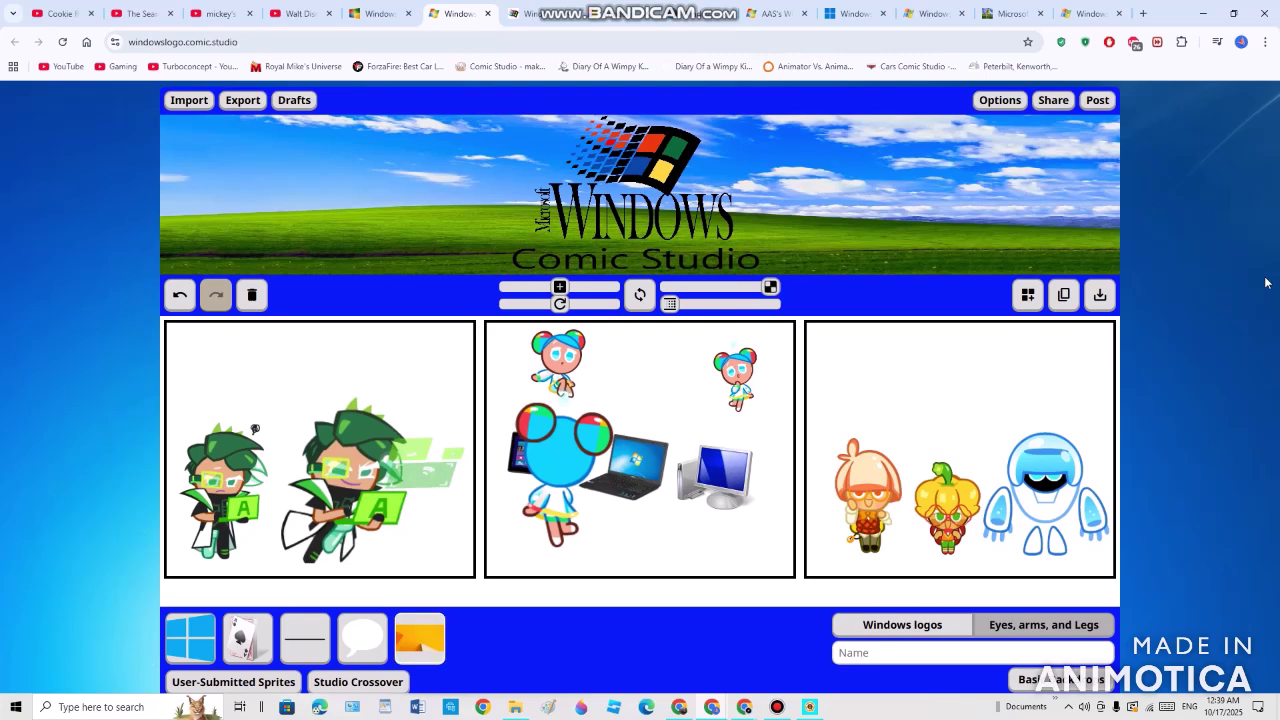